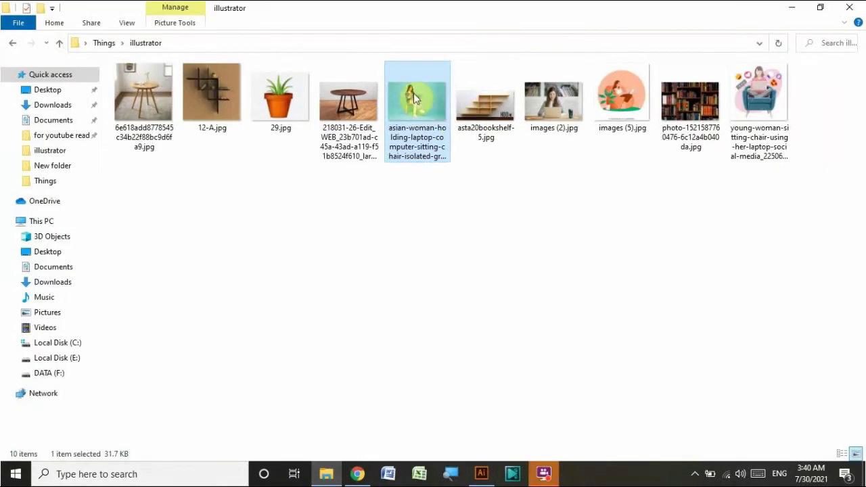
# Drag images (2).jpg, the woman-at-laptop photo, onto the Illustrator artboard
pyautogui.moveTo(559, 99)
pyautogui.mouseDown()
pyautogui.moveTo(321, 234)
pyautogui.moveTo(282, 183)
pyautogui.mouseUp()
# Add a new tracing layer above the photo and zoom in on the woman
pyautogui.click(853, 116)
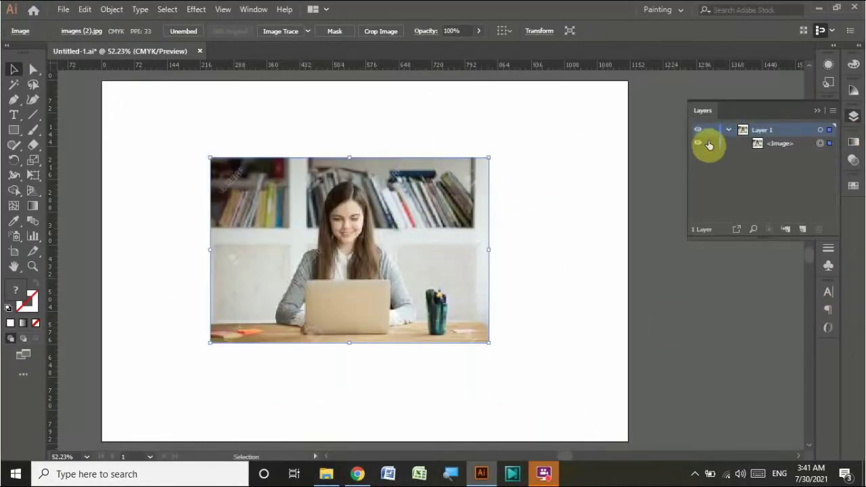
pyautogui.click(802, 228)
pyautogui.press('z')
pyautogui.moveTo(194, 199); pyautogui.dragTo(572, 381)
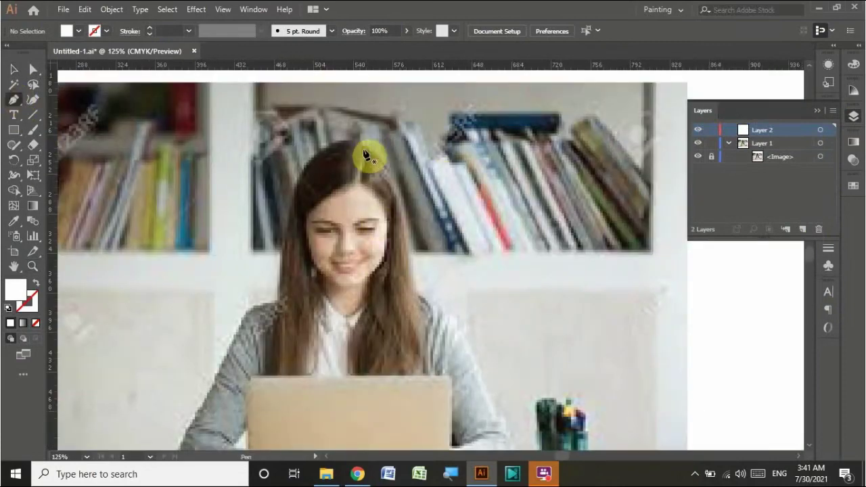
# Start the outer hair outline at the top of the head and trace down its left side
pyautogui.click(363, 154)
pyautogui.moveTo(331, 131); pyautogui.dragTo(431, 230)
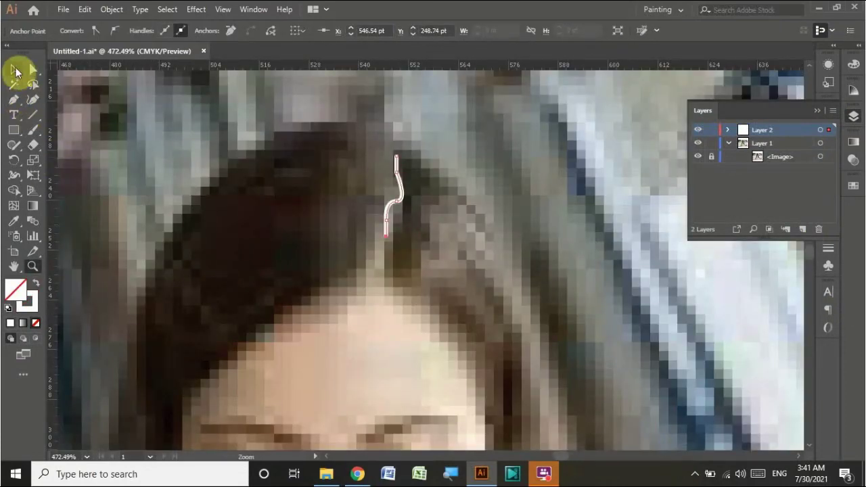
pyautogui.moveTo(203, 348); pyautogui.dragTo(262, 310)
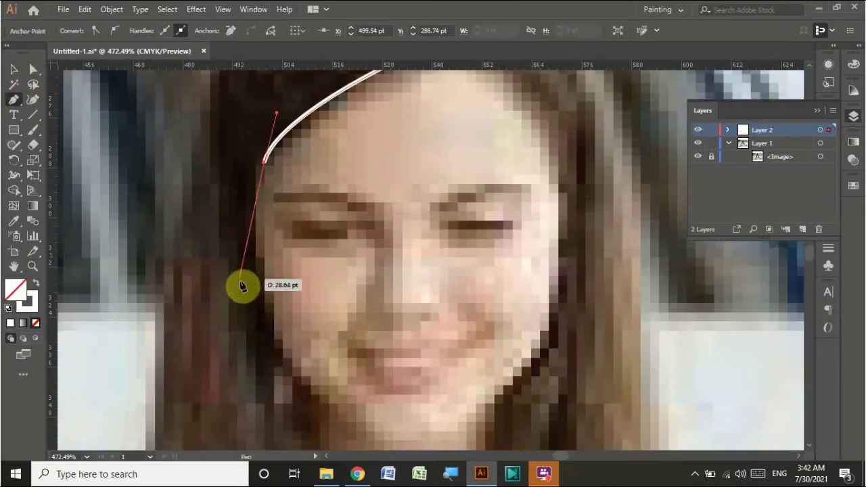
pyautogui.hotkey('ctrl', '-')
pyautogui.hotkey('ctrl', '-')
pyautogui.hotkey('ctrl', '-')
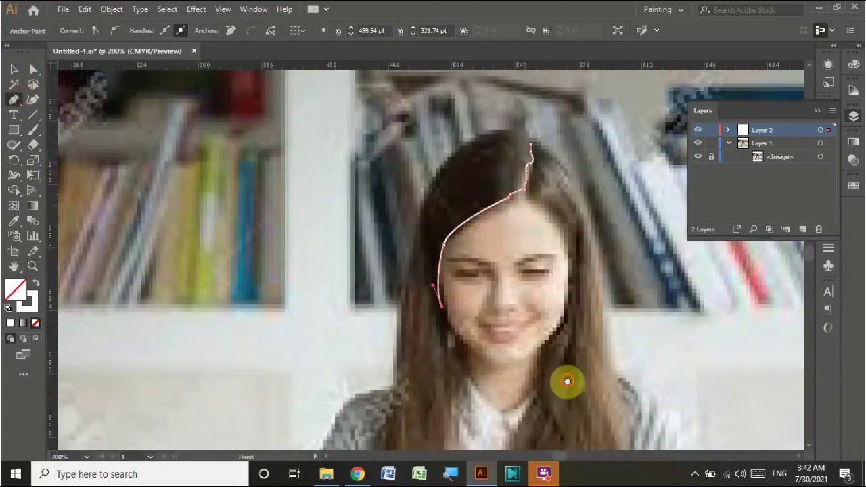
pyautogui.hotkey('ctrl', '+')
pyautogui.hotkey('ctrl', '+')
pyautogui.moveTo(359, 209); pyautogui.dragTo(347, 271)
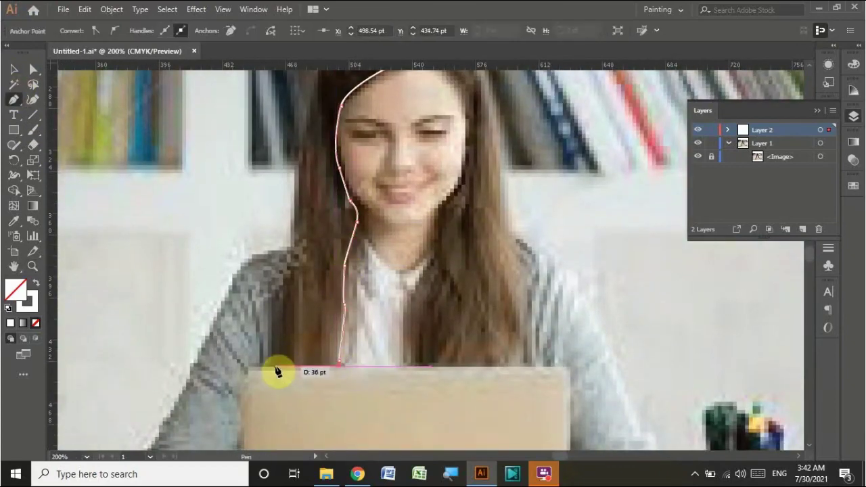
pyautogui.click(276, 371)
pyautogui.click(274, 293)
pyautogui.click(296, 250)
pyautogui.click(290, 214)
# Trace the outer hair outline back up and close it at its starting point
pyautogui.scroll(3, 325, 223)
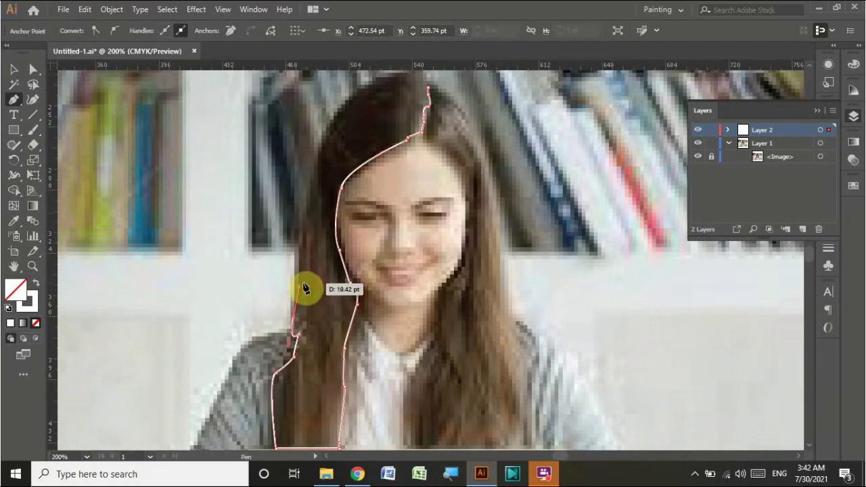
pyautogui.click(302, 247)
pyautogui.click(304, 219)
pyautogui.scroll(5, 298, 250)
pyautogui.click(296, 266)
pyautogui.click(316, 252)
pyautogui.click(349, 232)
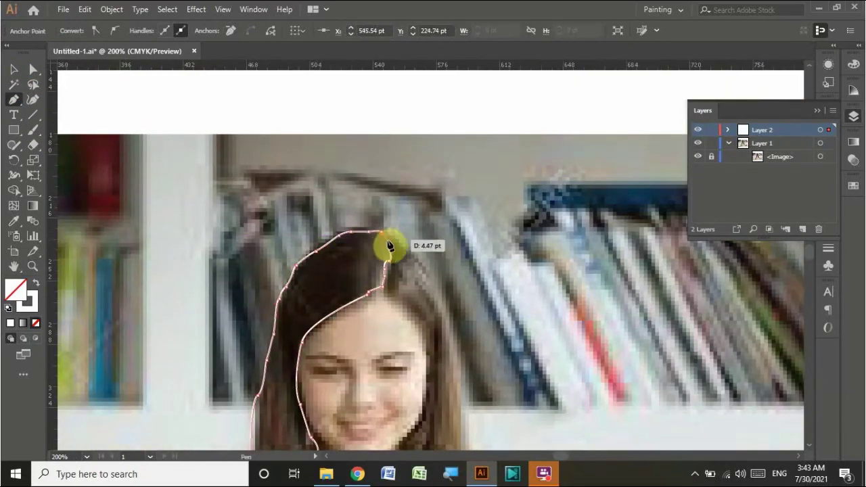
pyautogui.click(389, 247)
pyautogui.press('v')
# Trace a second hair path from the top down the hair's right side
pyautogui.click(242, 141)
pyautogui.click(272, 164)
pyautogui.click(294, 186)
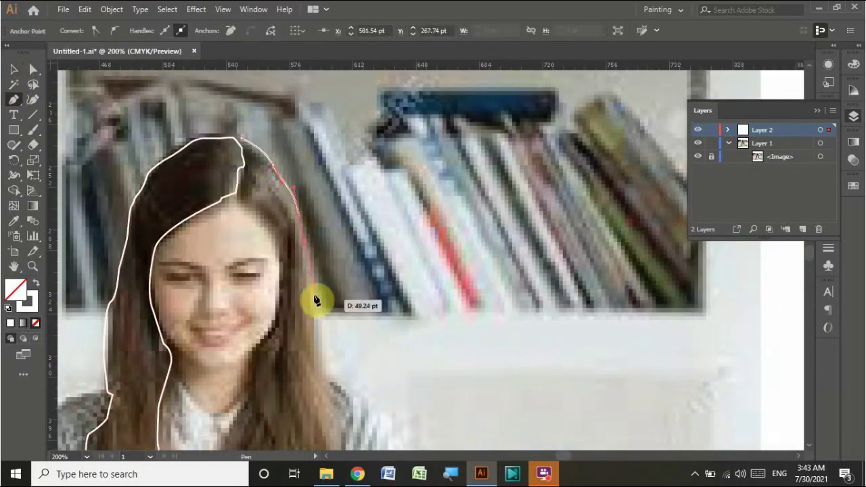
pyautogui.click(314, 253)
pyautogui.scroll(-3, 310, 243)
pyautogui.click(306, 204)
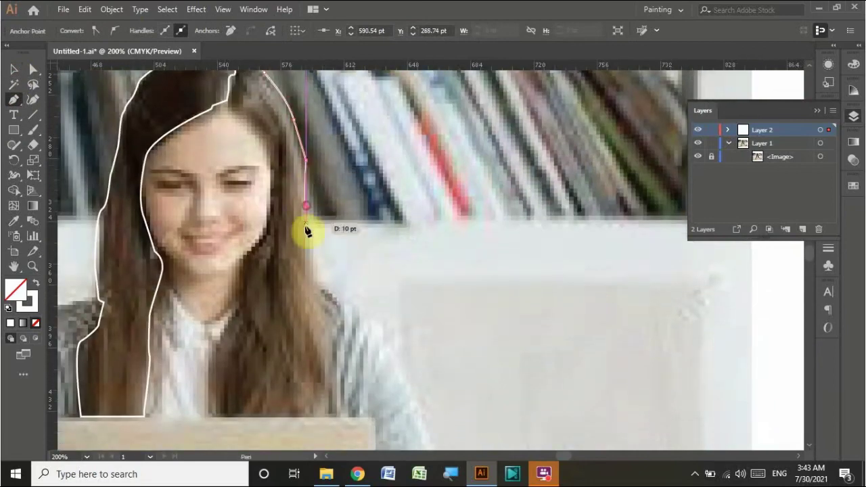
pyautogui.scroll(-5, 313, 410)
# Trace and close the inner hair edge around the face, then select both outlines
pyautogui.click(251, 229)
pyautogui.click(280, 97)
pyautogui.scroll(5, 300, 88)
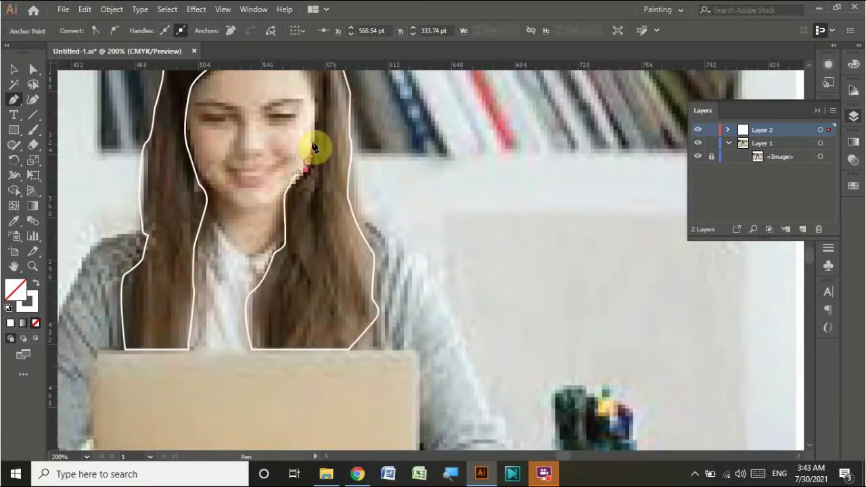
pyautogui.scroll(3, 315, 145)
pyautogui.moveTo(313, 254); pyautogui.dragTo(314, 228)
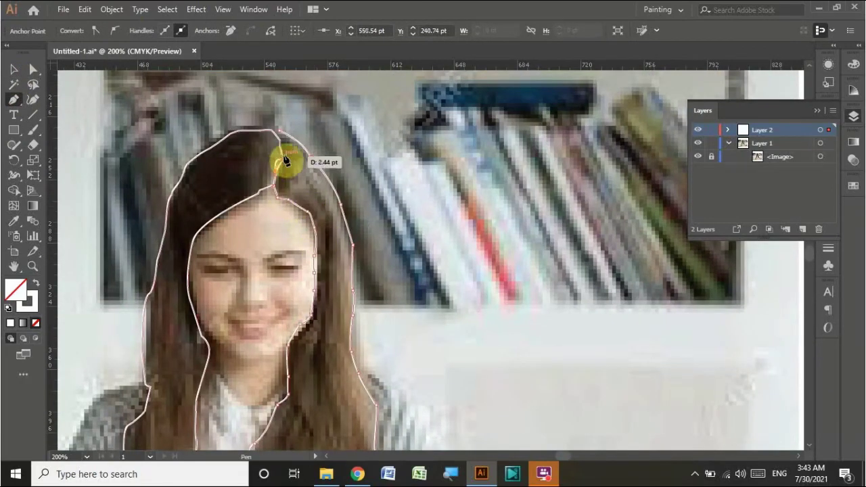
pyautogui.click(286, 155)
pyautogui.click(12, 71)
pyautogui.hotkey('ctrl', 'a')
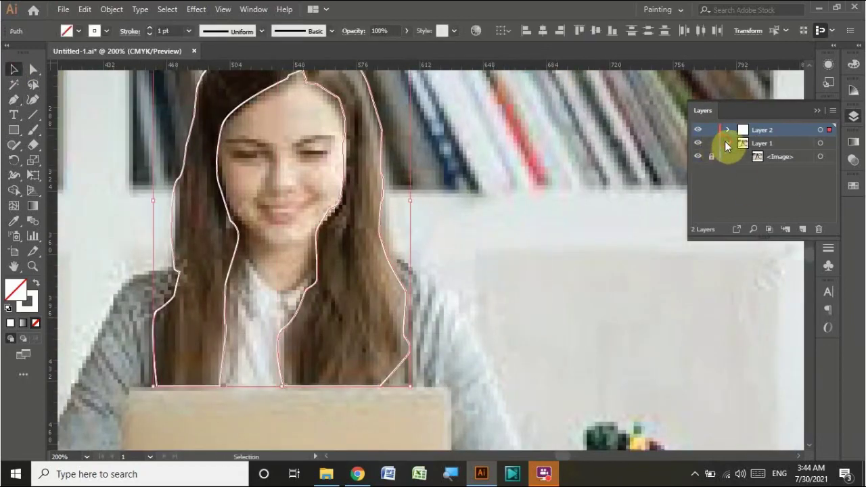
# Pen-trace the face outline along the cheeks and close it
pyautogui.hotkey('ctrl', '2')
pyautogui.click(14, 99)
pyautogui.scroll(3, 290, 178)
pyautogui.click(291, 176)
pyautogui.moveTo(328, 240); pyautogui.dragTo(334, 248)
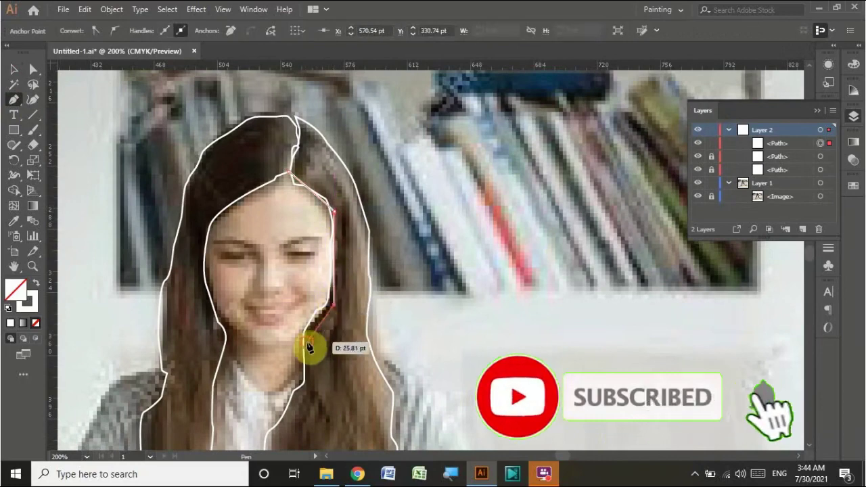
pyautogui.moveTo(280, 391); pyautogui.dragTo(259, 401)
pyautogui.click(233, 372)
pyautogui.click(203, 284)
pyautogui.click(291, 175)
# Fill the face with a light peach based on the photo's sampled skin colour
pyautogui.click(13, 69)
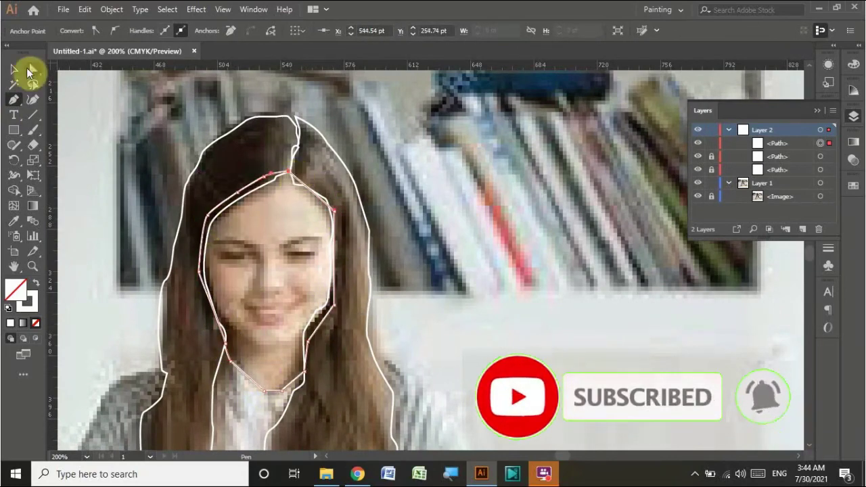
pyautogui.press('i')
pyautogui.click(291, 271)
pyautogui.click(141, 143)
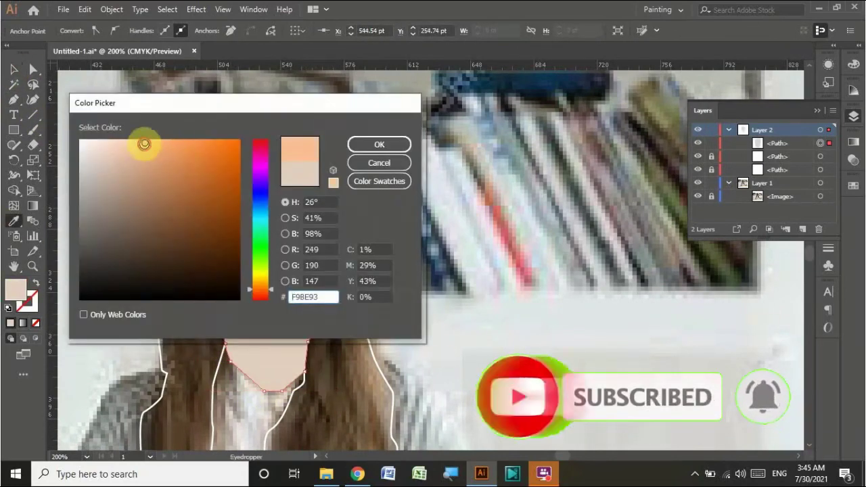
pyautogui.click(380, 145)
# Fill the hair outline with a dark magenta-purple
pyautogui.press('v')
pyautogui.click(238, 108)
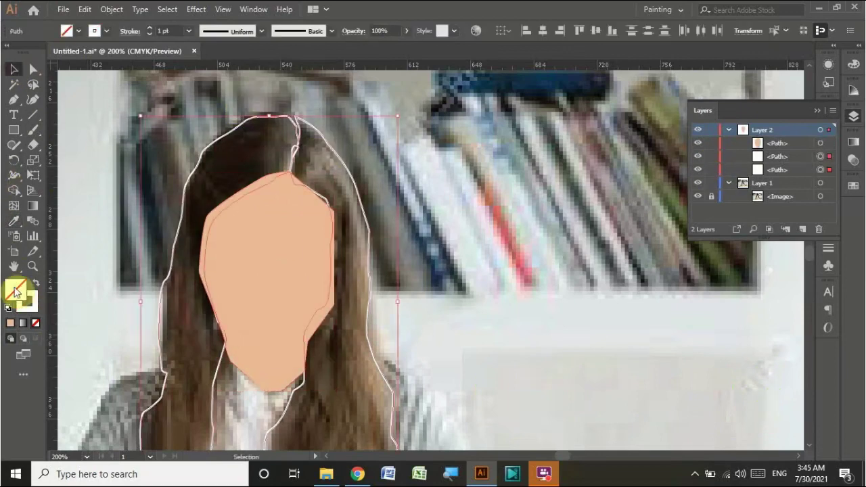
pyautogui.doubleClick(16, 290)
pyautogui.moveTo(259, 188); pyautogui.dragTo(259, 145)
pyautogui.click(201, 170)
pyautogui.click(233, 256)
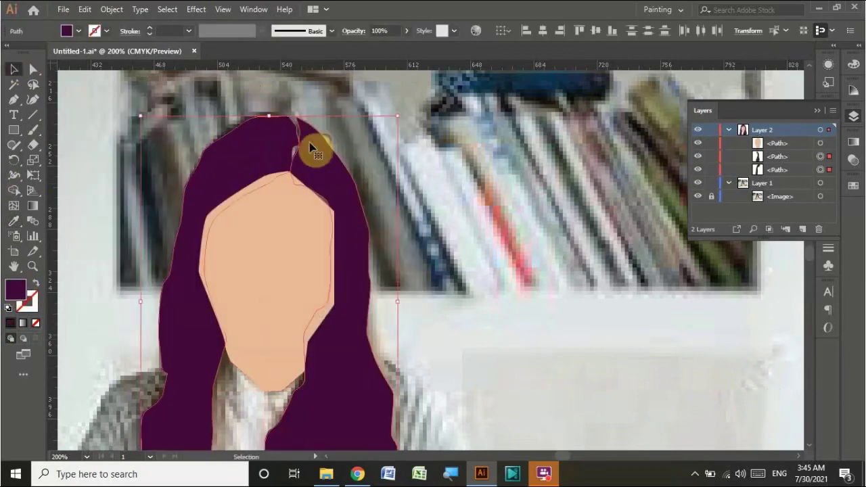
# Arrange the face shape in front of the hair
pyautogui.rightClick(310, 145)
pyautogui.click(473, 328)
pyautogui.press('a')
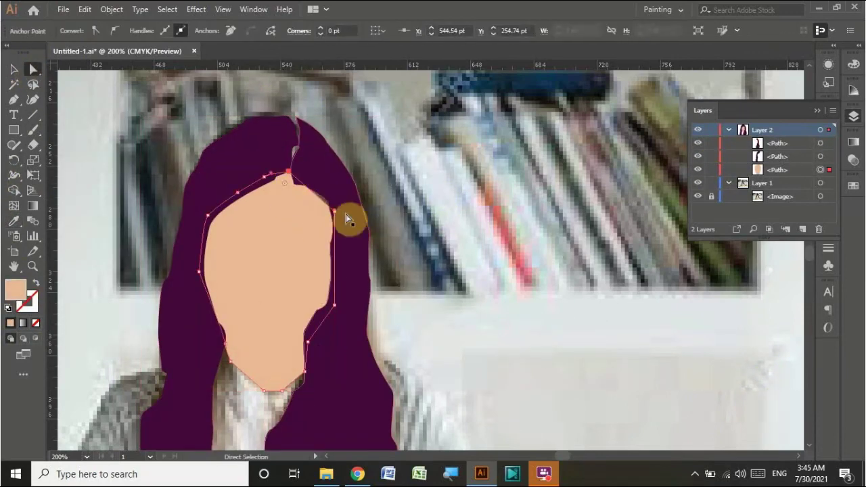
pyautogui.press('v')
pyautogui.click(258, 108)
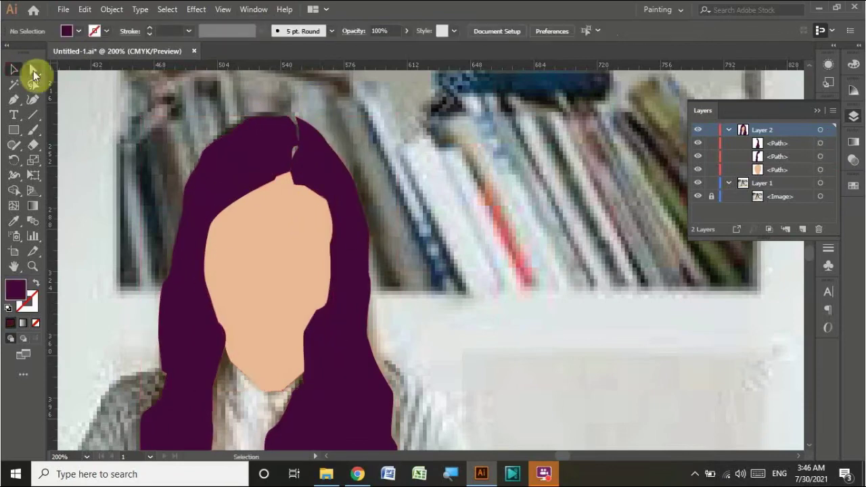
# Adjust the hair-top and crown anchors to round the hair's top
pyautogui.click(33, 69)
pyautogui.click(290, 125)
pyautogui.moveTo(297, 122); pyautogui.dragTo(290, 124)
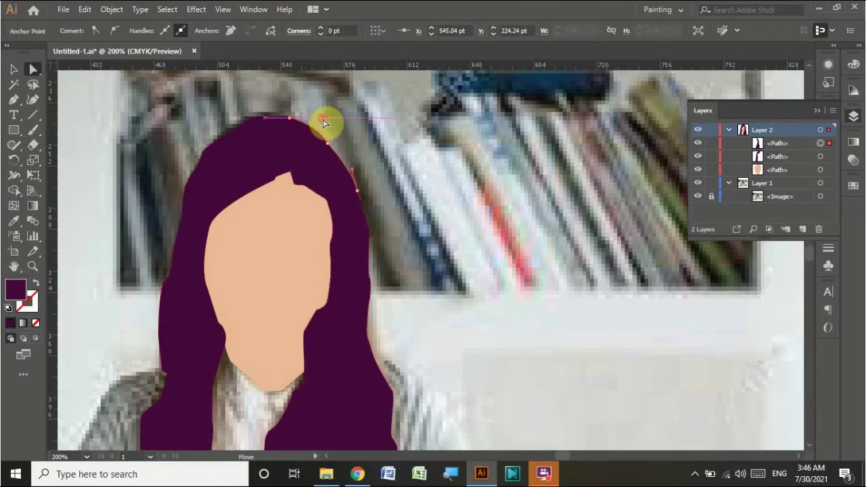
pyautogui.click(333, 140)
pyautogui.moveTo(332, 140); pyautogui.dragTo(333, 152)
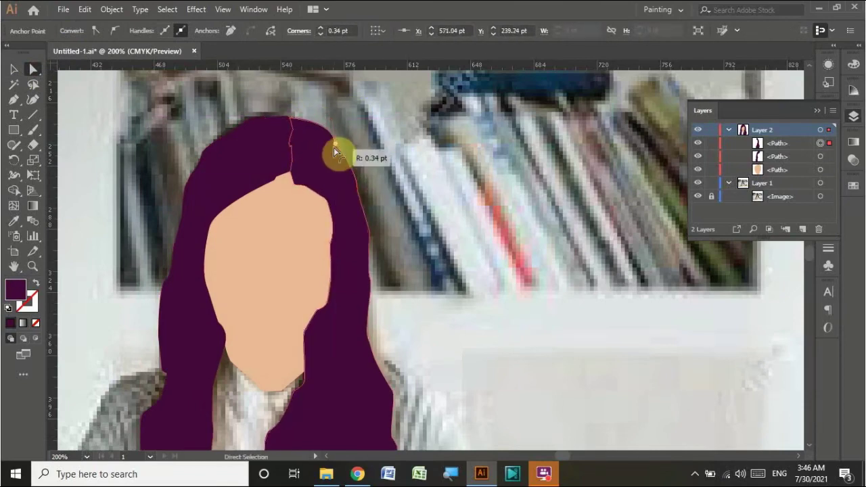
pyautogui.hotkey('ctrl', '-')
pyautogui.hotkey('ctrl', '-')
pyautogui.hotkey('ctrl', '-')
pyautogui.hotkey('ctrl', 'shift', 'a')
# Draw a grey rectangle over the laptop and send it to the back
pyautogui.press('m')
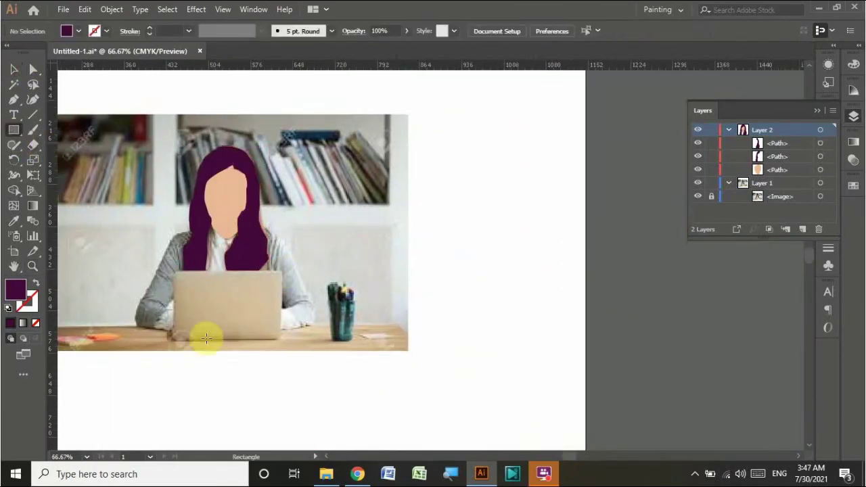
pyautogui.moveTo(279, 340); pyautogui.dragTo(281, 340)
pyautogui.click(14, 69)
pyautogui.doubleClick(16, 290)
pyautogui.click(82, 199)
pyautogui.click(379, 145)
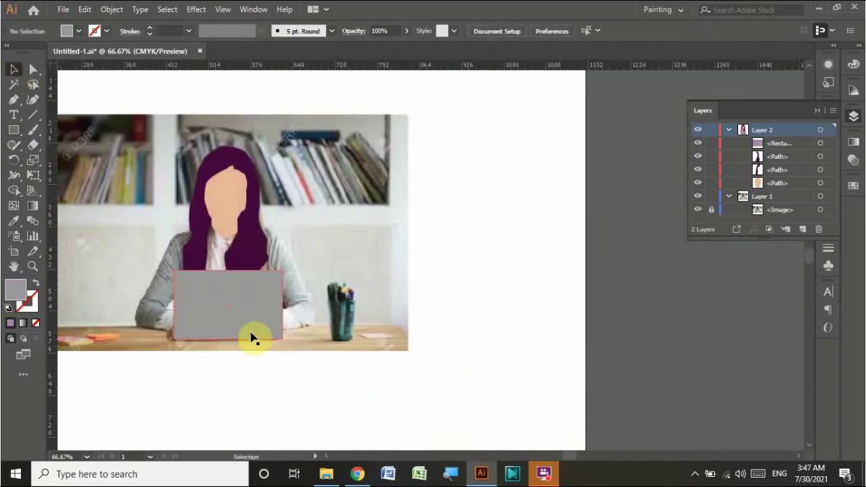
pyautogui.click(255, 323)
pyautogui.hotkey('ctrl', 'shift', '[')
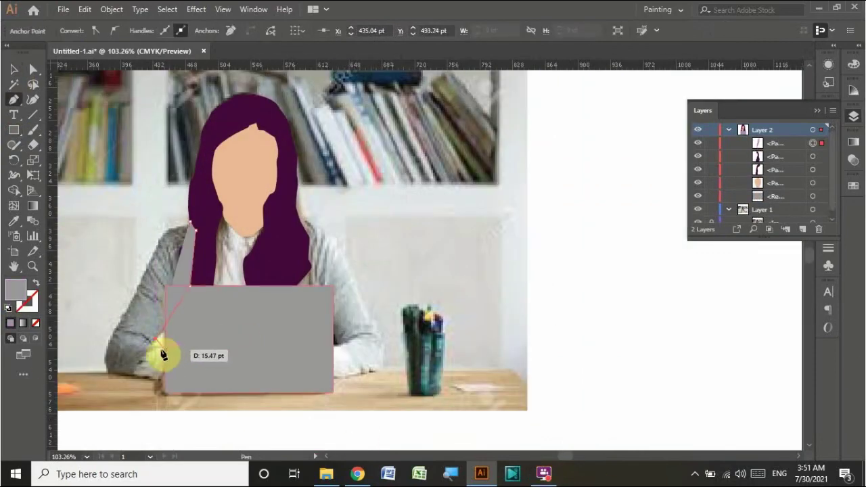
# Pen-trace the left arm outline up to the shoulder, unfilled, plus the right arm
pyautogui.click(106, 375)
pyautogui.click(105, 355)
pyautogui.click(113, 337)
pyautogui.click(122, 319)
pyautogui.hotkey('shift', 'x')
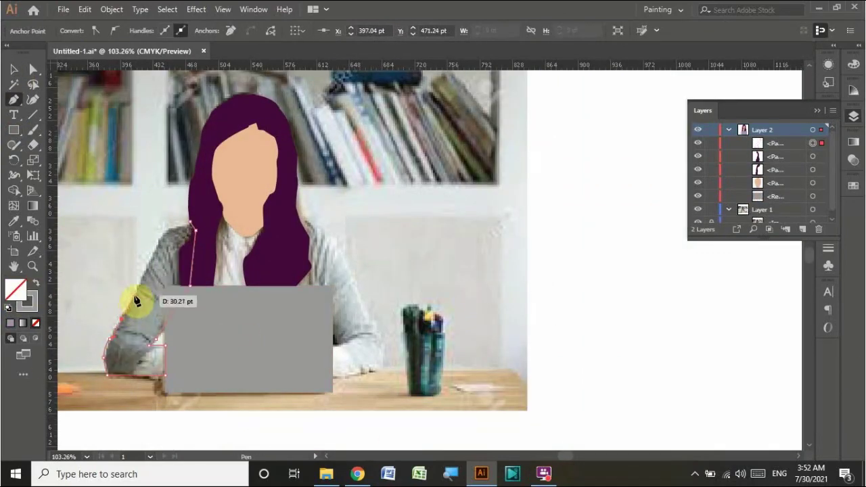
pyautogui.click(193, 230)
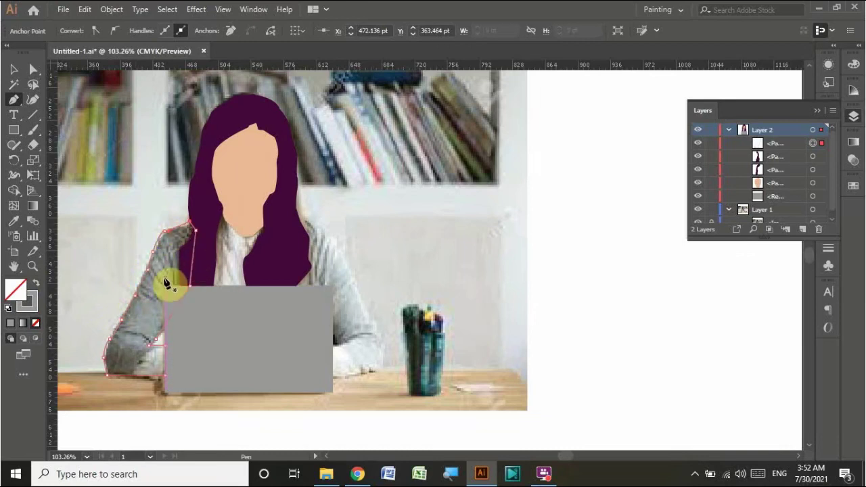
pyautogui.click(300, 221)
pyautogui.click(300, 283)
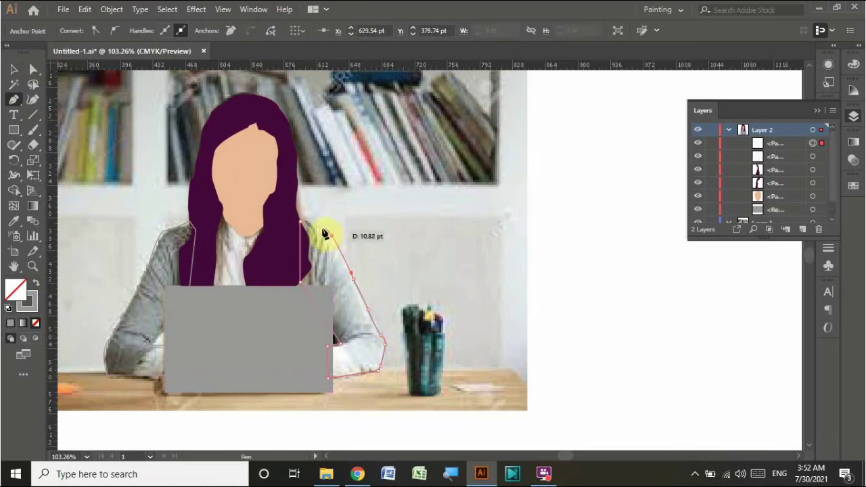
# Fill the left arm yellow and send it behind the laptop
pyautogui.click(14, 69)
pyautogui.hotkey('shift', 'x')
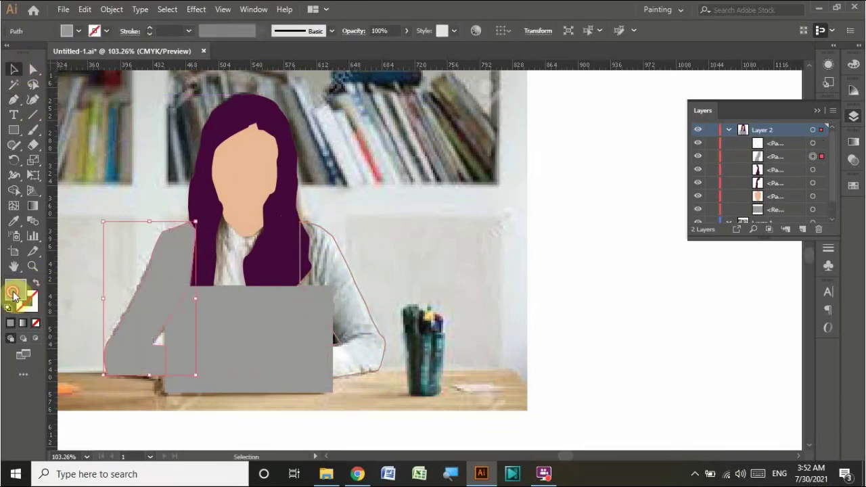
pyautogui.doubleClick(15, 289)
pyautogui.click(237, 149)
pyautogui.press('Return')
pyautogui.rightClick(193, 298)
pyautogui.click(318, 257)
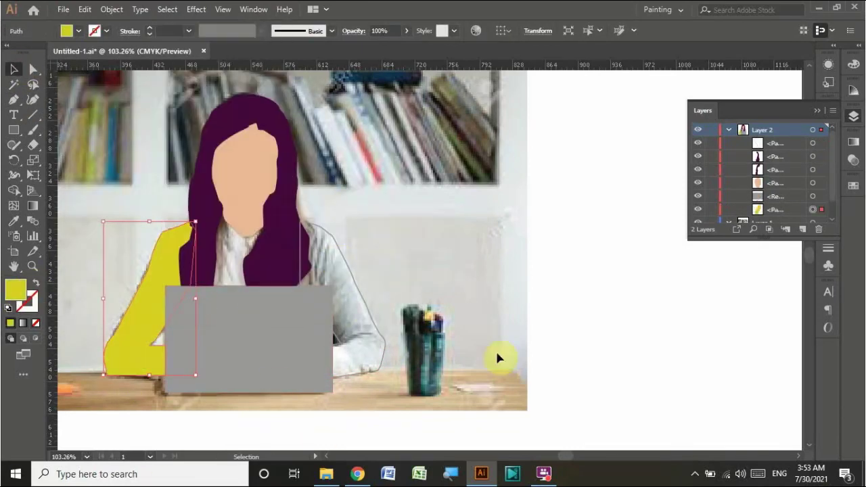
# Round the arm's corners by dragging its anchor corner widgets
pyautogui.press('a')
pyautogui.click(135, 267)
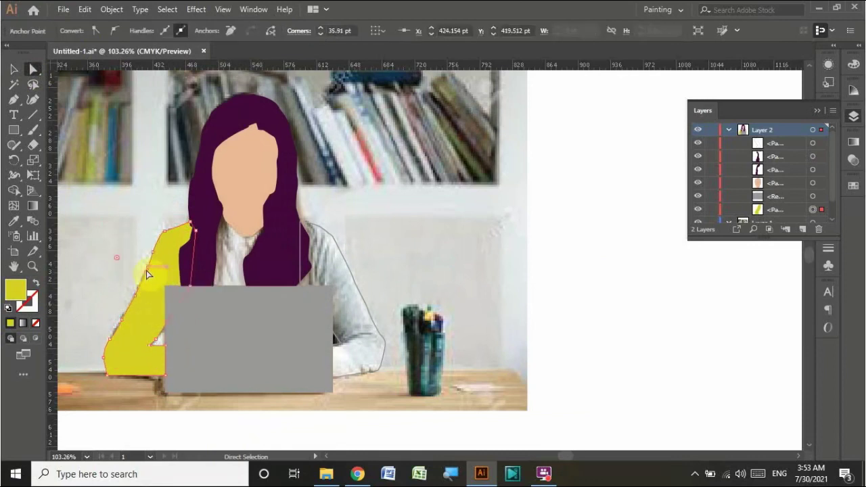
pyautogui.moveTo(147, 274)
pyautogui.mouseDown()
pyautogui.moveTo(139, 284)
pyautogui.moveTo(143, 279)
pyautogui.moveTo(152, 313)
pyautogui.moveTo(115, 325)
pyautogui.moveTo(112, 354)
pyautogui.mouseUp()
pyautogui.click(105, 369)
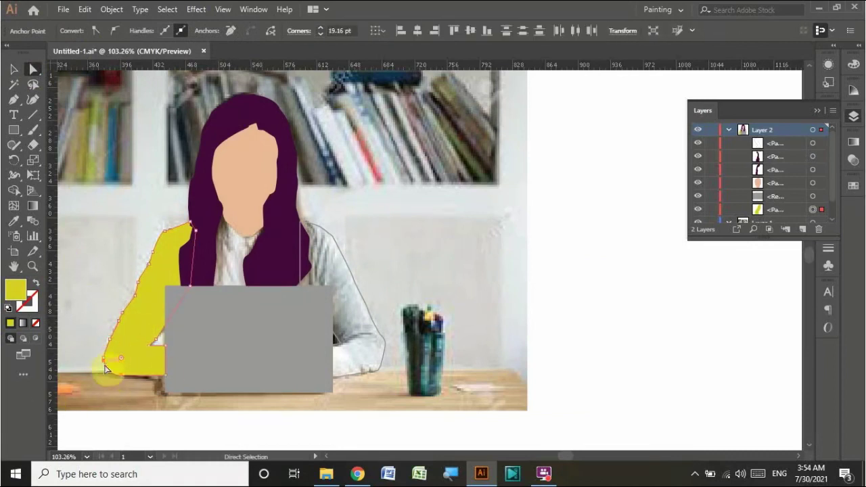
# Draw a small circle at the laptop's centre as its logo
pyautogui.click(201, 256)
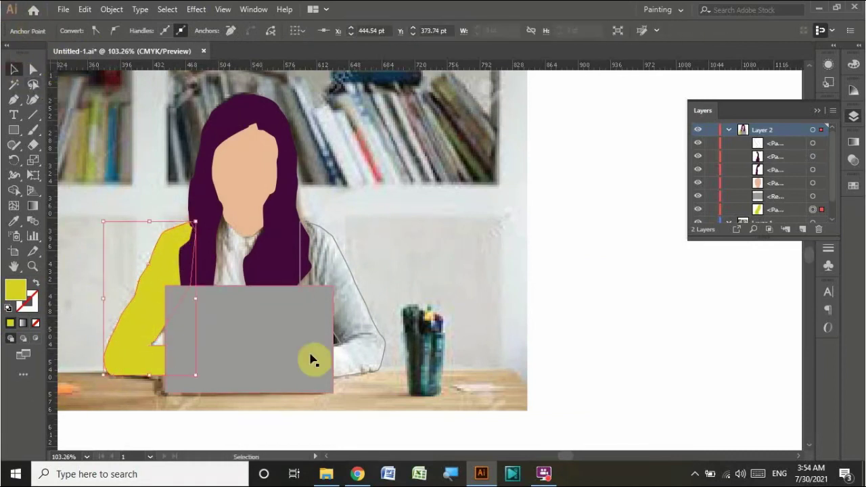
pyautogui.moveTo(14, 129); pyautogui.dragTo(67, 158)
pyautogui.moveTo(244, 336); pyautogui.dragTo(253, 343)
# Fill the laptop logo circle dark grey
pyautogui.press('v')
pyautogui.click(596, 31)
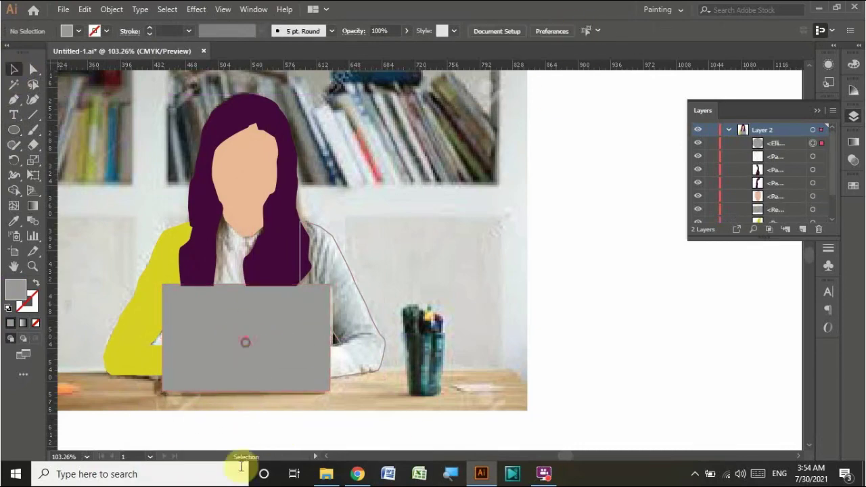
pyautogui.doubleClick(15, 290)
pyautogui.press('Return')
pyautogui.click(399, 381)
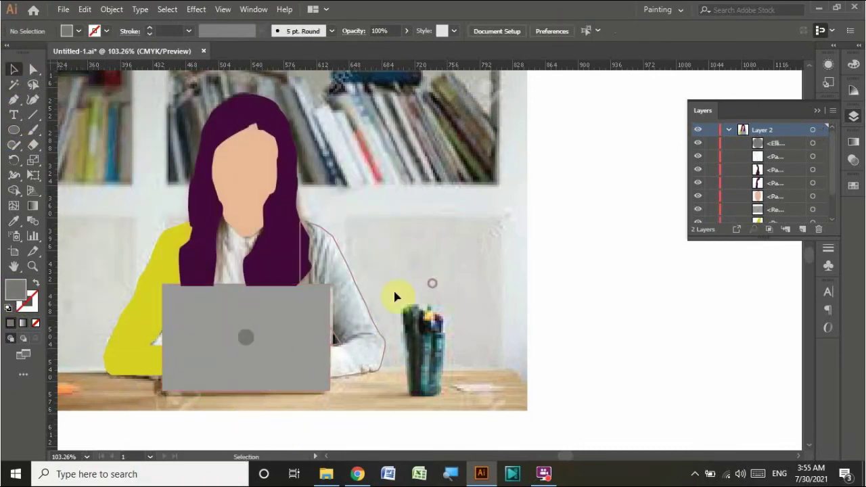
# Fill the cardigan with the yellow sampled from the arm
pyautogui.click(377, 307)
pyautogui.doubleClick(15, 289)
pyautogui.press('Return')
pyautogui.click(13, 221)
pyautogui.click(135, 318)
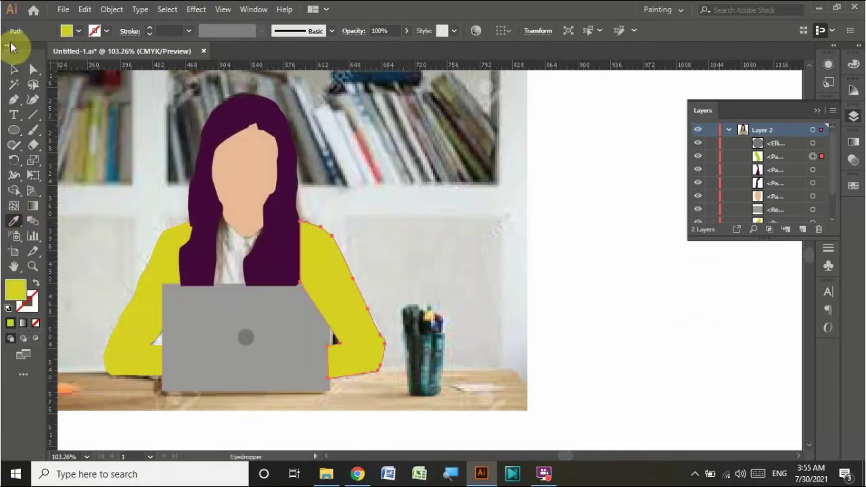
# Pen a chest shape between the hair strands and send it behind the hair
pyautogui.click(14, 101)
pyautogui.click(194, 299)
pyautogui.click(225, 214)
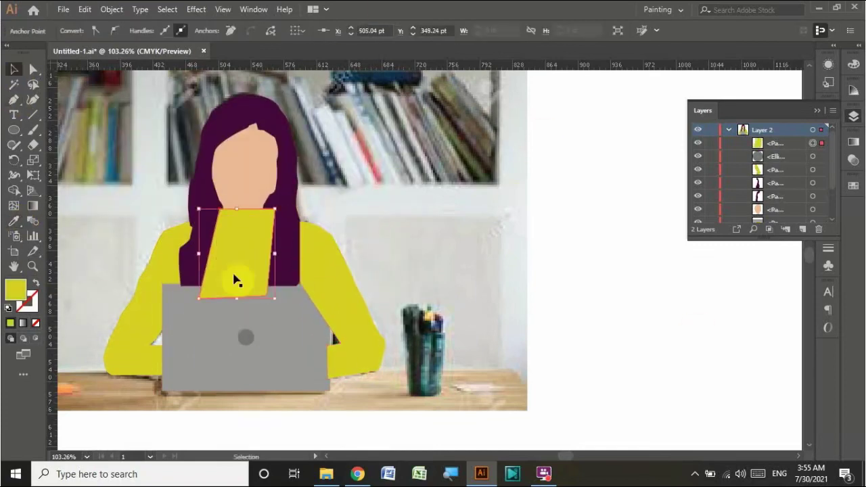
pyautogui.rightClick(237, 280)
pyautogui.click(399, 239)
pyautogui.click(12, 75)
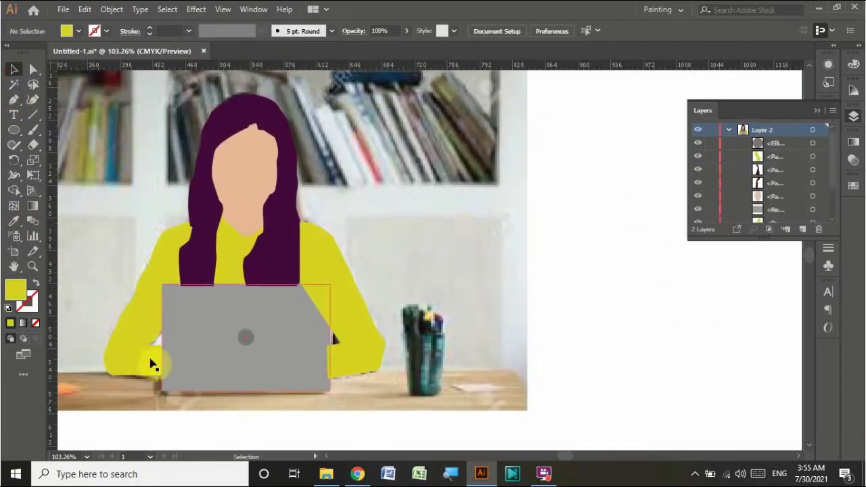
# Nudge the laptop edge point, move the left arm back, and tweak the right arm's edge
pyautogui.press('a')
pyautogui.moveTo(159, 346); pyautogui.dragTo(152, 351)
pyautogui.press('v')
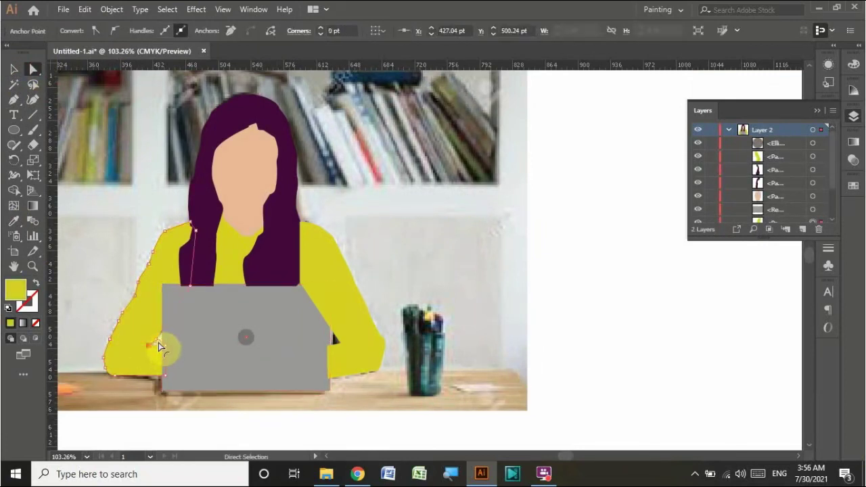
pyautogui.click(155, 348)
pyautogui.hotkey('ctrl', '[')
pyautogui.hotkey('ctrl', '[')
pyautogui.hotkey('ctrl', '[')
pyautogui.click(436, 319)
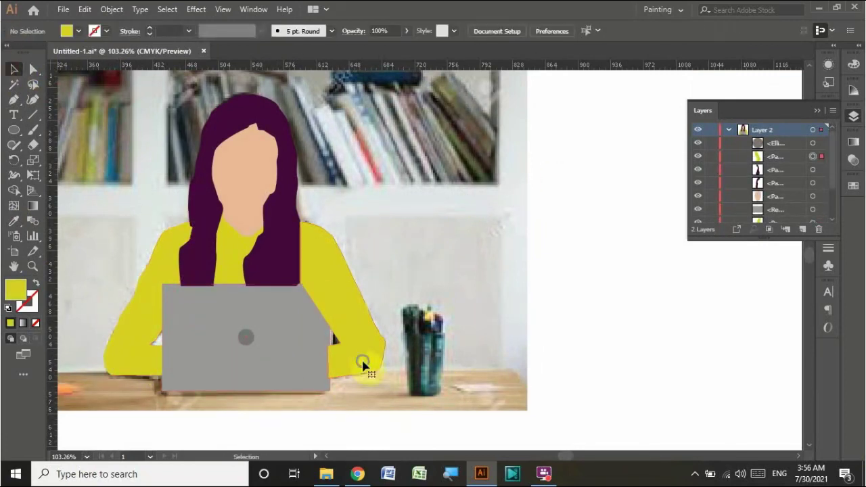
pyautogui.press('a')
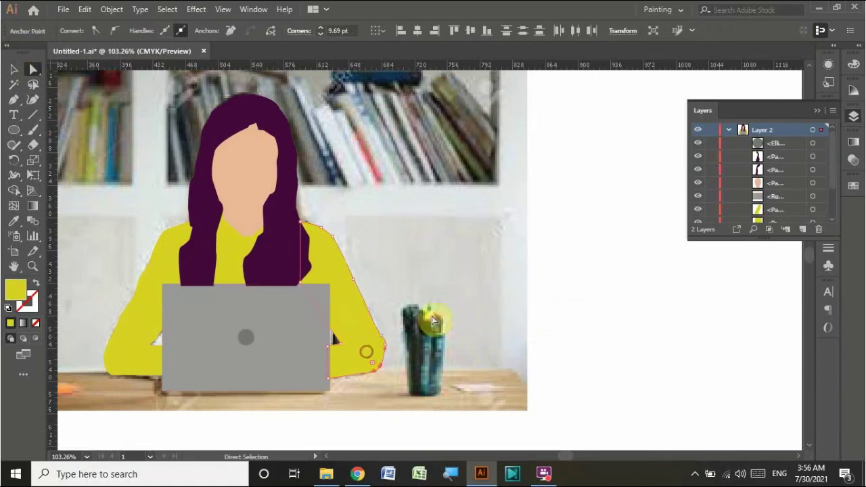
pyautogui.moveTo(368, 352); pyautogui.dragTo(380, 366)
pyautogui.press('v')
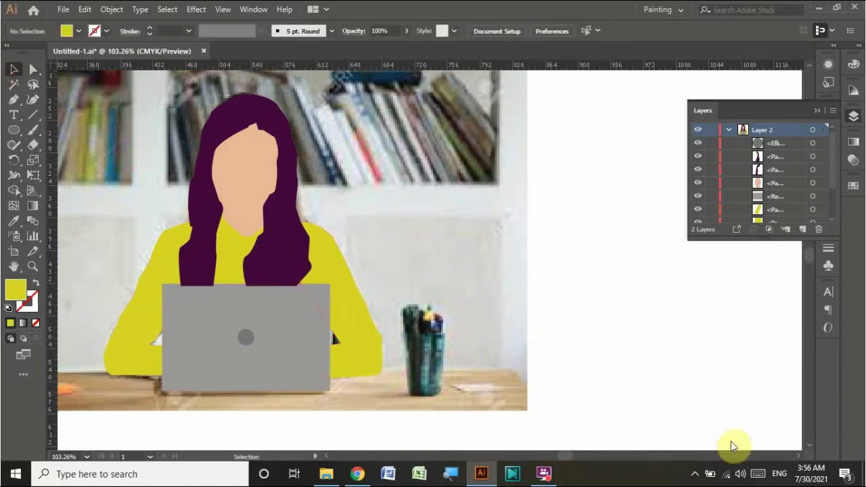
# Hide and re-show the reference photo layer to check the shapes
pyautogui.scroll(-3, 733, 169)
pyautogui.click(699, 217)
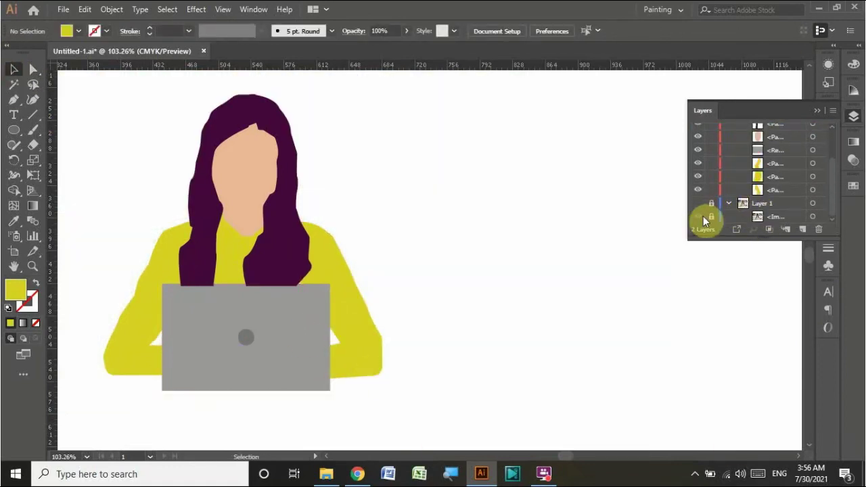
pyautogui.click(702, 218)
pyautogui.scroll(3, 397, 298)
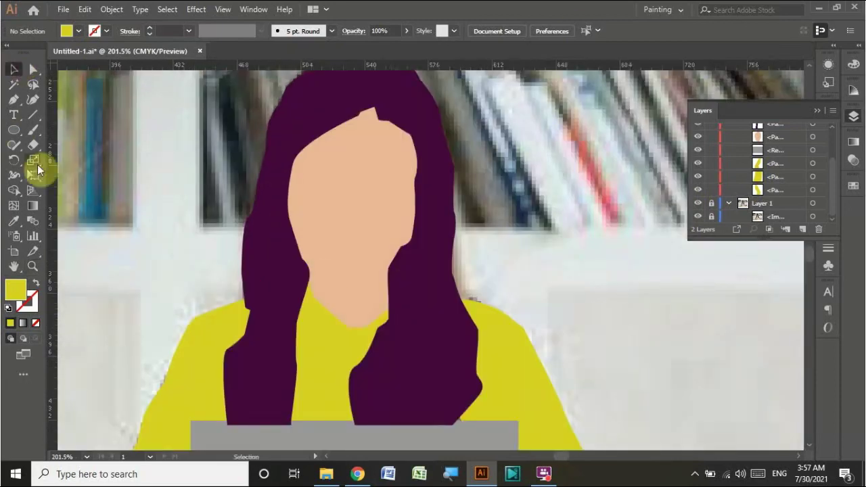
# Pen-draw a closed neck shape curving under the chin
pyautogui.press('p')
pyautogui.click(298, 252)
pyautogui.moveTo(388, 274); pyautogui.dragTo(405, 248)
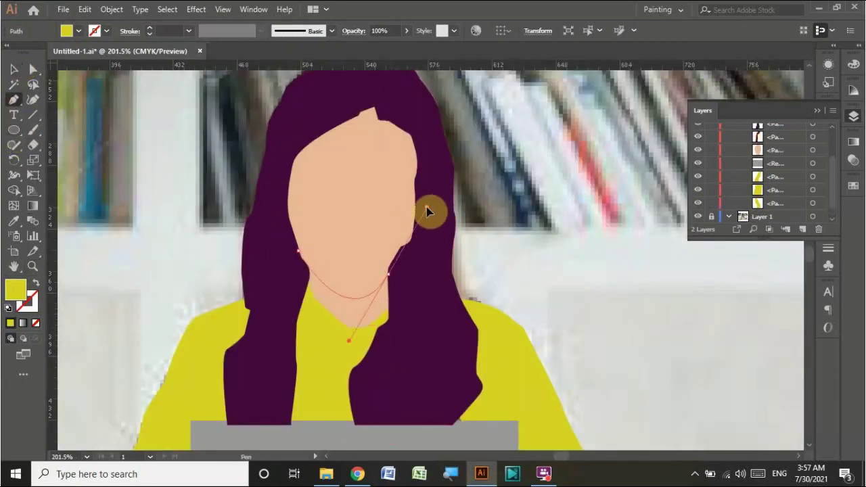
pyautogui.hotkey('shift', 'x')
pyautogui.click(396, 318)
pyautogui.click(355, 337)
pyautogui.click(300, 311)
pyautogui.click(299, 252)
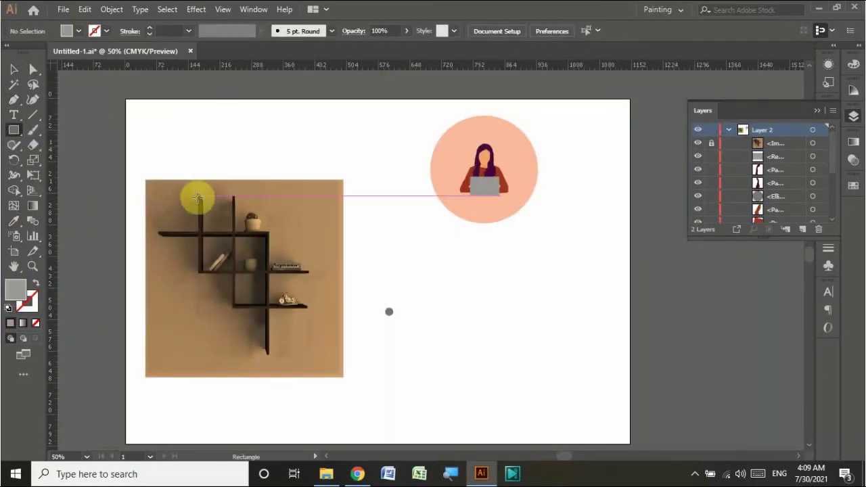
# Draw two tall thin bars over the shelf's vertical uprights, with fill and stroke swapped
pyautogui.moveTo(202, 272); pyautogui.dragTo(203, 271)
pyautogui.hotkey('shift', 'x')
pyautogui.moveTo(233, 197); pyautogui.dragTo(237, 308)
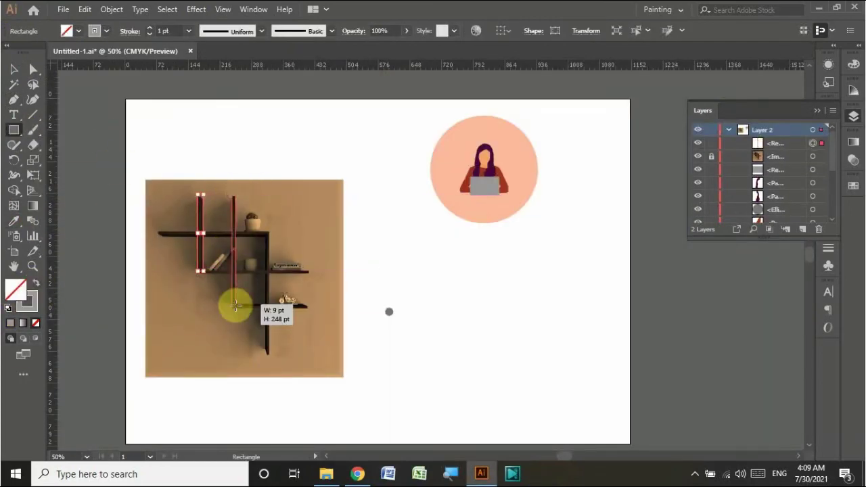
pyautogui.moveTo(265, 234)
pyautogui.mouseDown()
pyautogui.moveTo(268, 357)
pyautogui.moveTo(265, 325)
pyautogui.mouseUp()
pyautogui.press('v')
# Turn a thin bar horizontal and align it with the top shelf board
pyautogui.scroll(3, 265, 327)
pyautogui.scroll(-1, 309, 348)
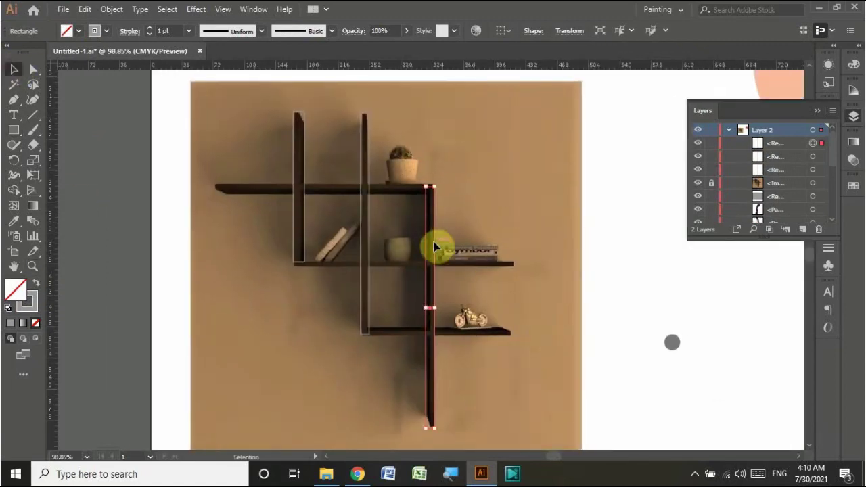
pyautogui.moveTo(344, 410); pyautogui.dragTo(421, 294)
pyautogui.moveTo(359, 299); pyautogui.dragTo(333, 199)
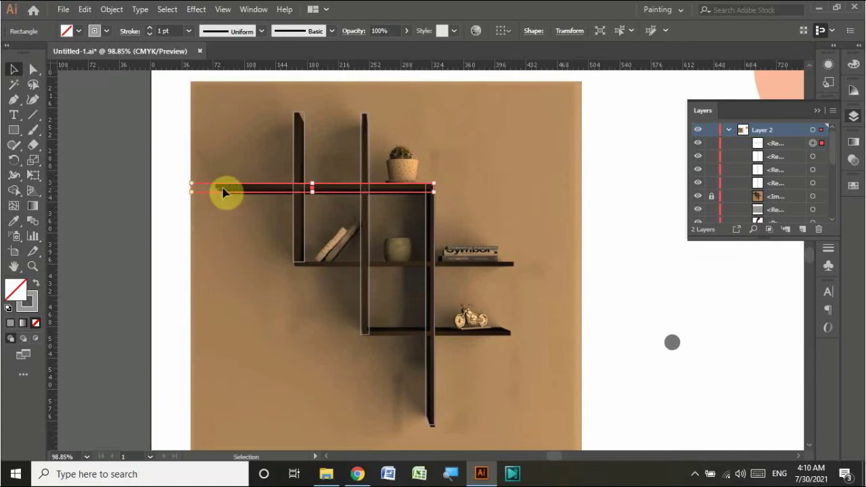
pyautogui.moveTo(223, 193)
pyautogui.mouseDown()
pyautogui.moveTo(198, 195)
pyautogui.moveTo(216, 192)
pyautogui.mouseUp()
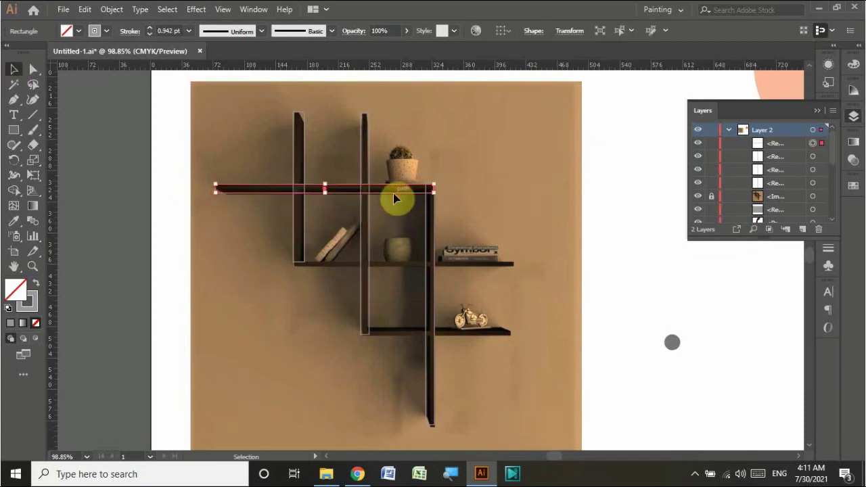
# Shorten the lower shelf bar's left end and angle its right end downward
pyautogui.click(511, 259)
pyautogui.click(487, 331)
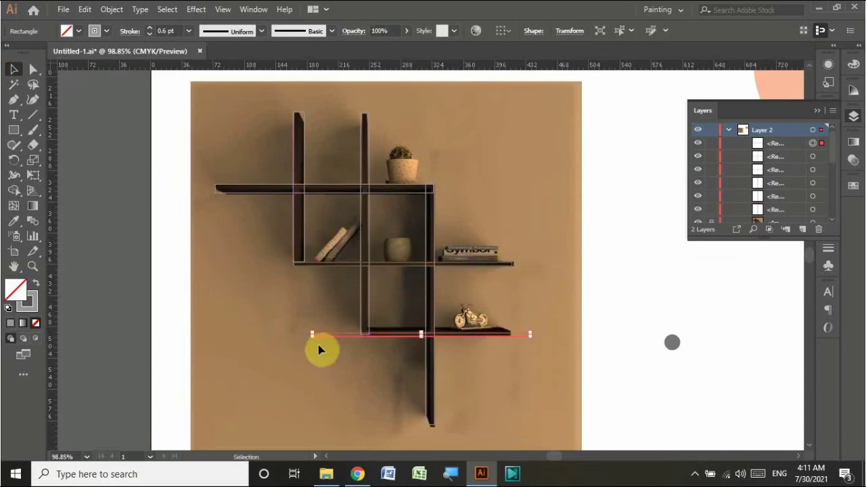
pyautogui.moveTo(312, 328); pyautogui.dragTo(361, 329)
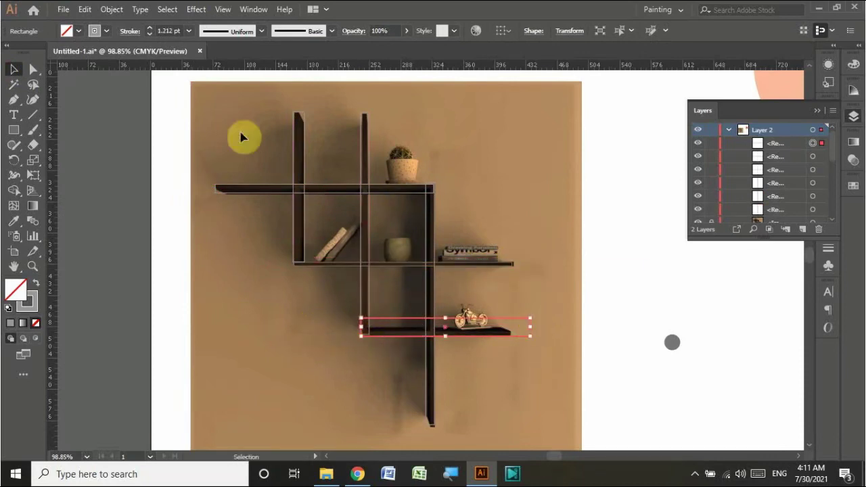
pyautogui.press('a')
pyautogui.moveTo(525, 324); pyautogui.dragTo(507, 332)
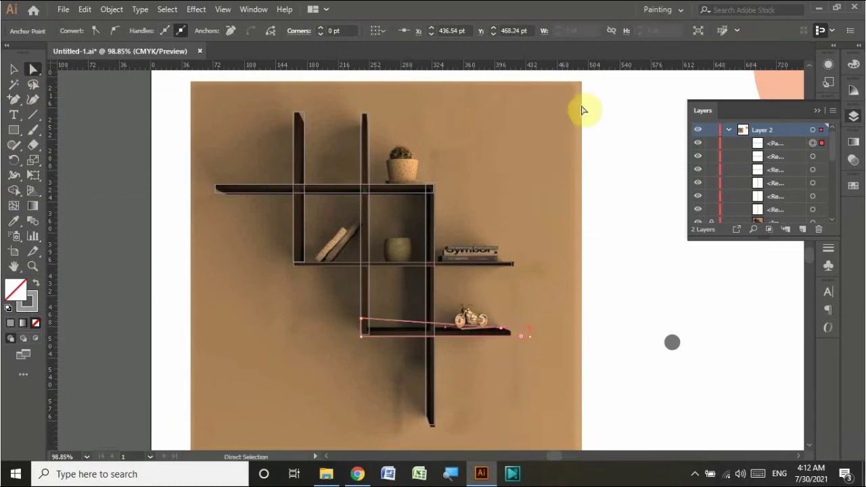
pyautogui.moveTo(509, 335); pyautogui.dragTo(511, 342)
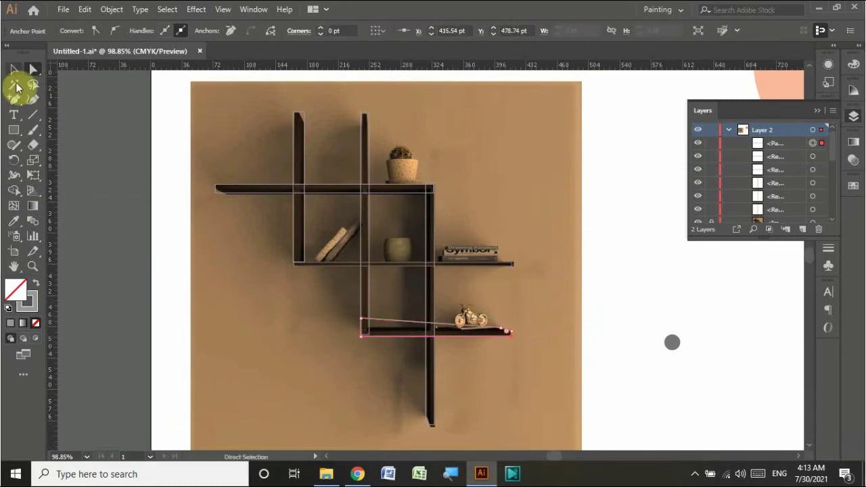
# Move the lower shelf's left anchor point down onto the board
pyautogui.click(13, 69)
pyautogui.click(373, 304)
pyautogui.click(31, 74)
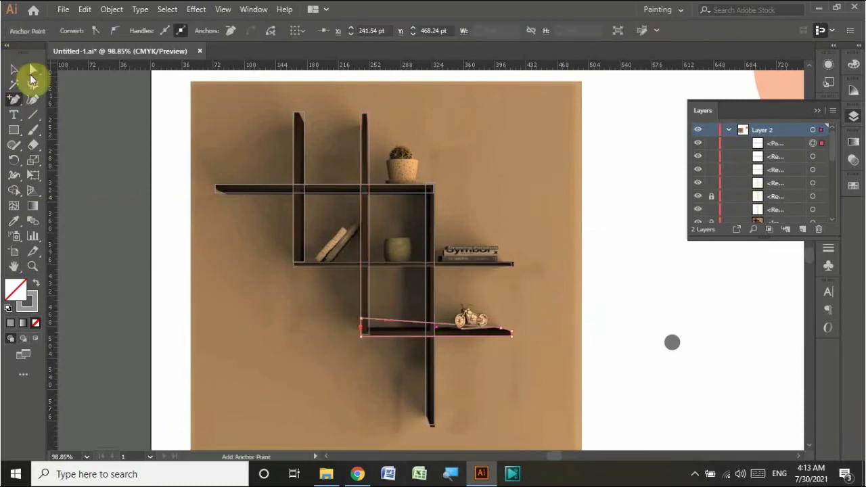
pyautogui.moveTo(369, 327); pyautogui.dragTo(365, 332)
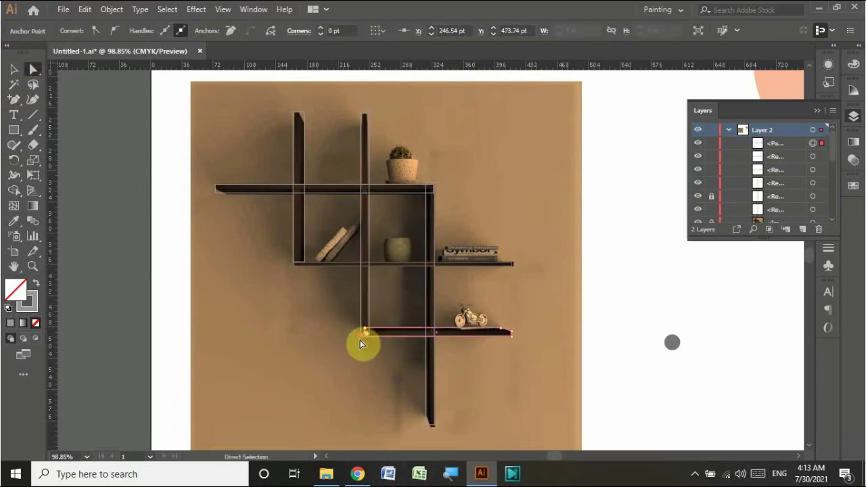
pyautogui.click(371, 333)
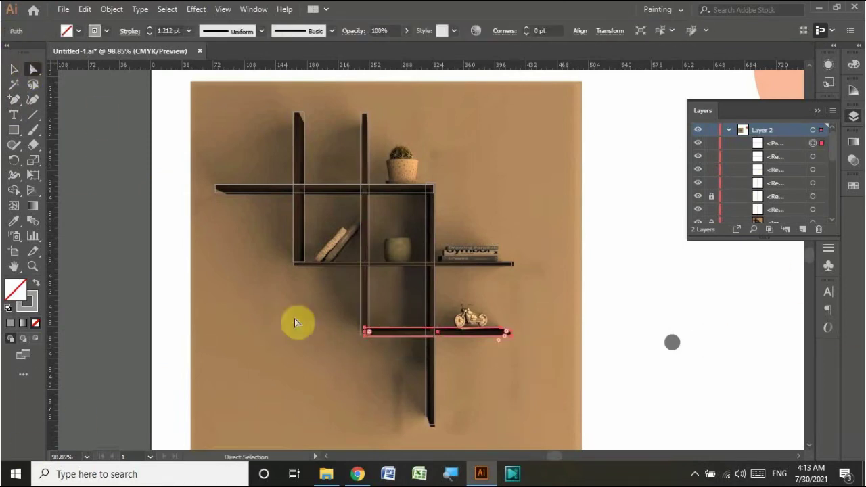
pyautogui.click(360, 333)
# Select all shelf pieces and swap their fill and stroke
pyautogui.click(127, 173)
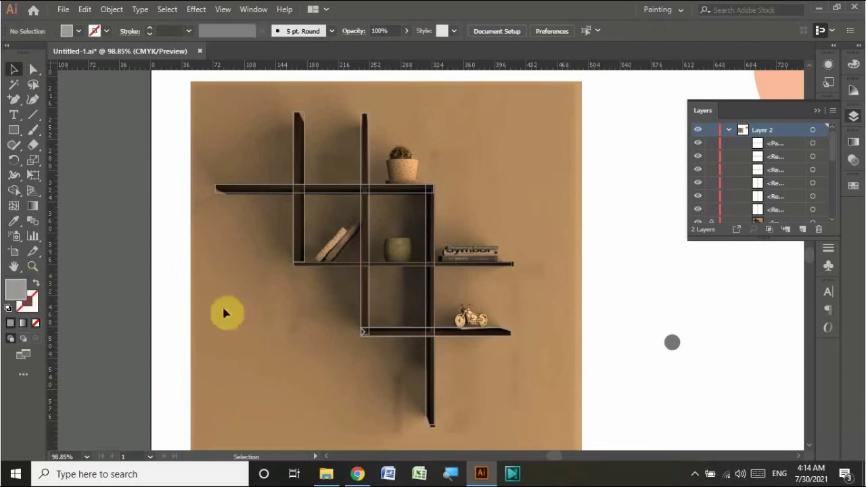
pyautogui.hotkey('ctrl', 'a')
pyautogui.click(44, 285)
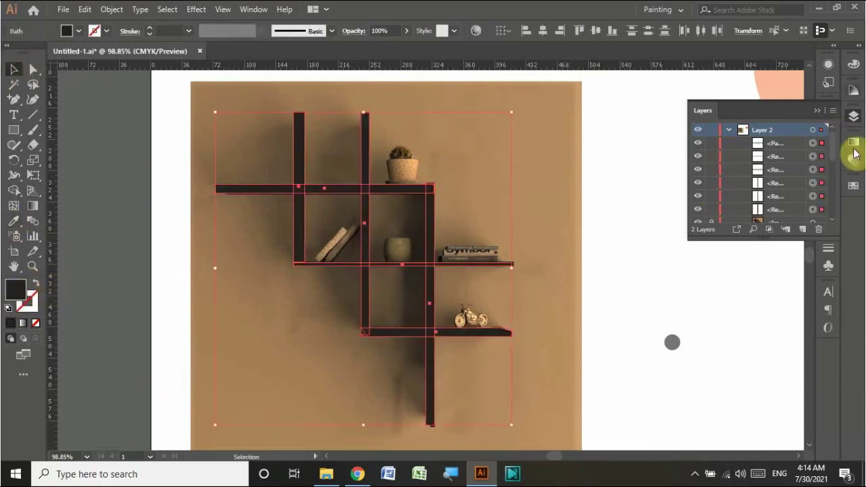
# Apply a gradient fill to the shelf pieces and dock Swatches under the Gradient panel
pyautogui.click(854, 141)
pyautogui.click(729, 233)
pyautogui.doubleClick(711, 136)
pyautogui.click(854, 185)
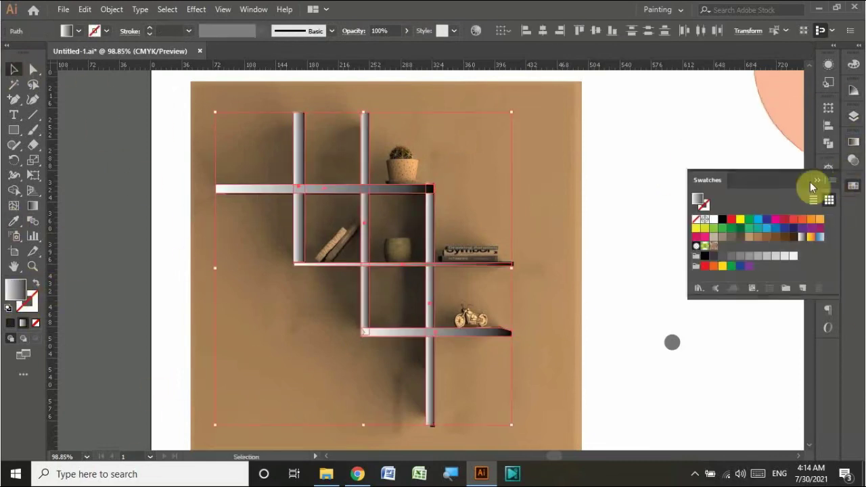
pyautogui.moveTo(812, 182); pyautogui.dragTo(767, 106)
# Group the gradient shelf bars, move them over the photo, then ungroup them
pyautogui.moveTo(296, 151); pyautogui.dragTo(551, 261)
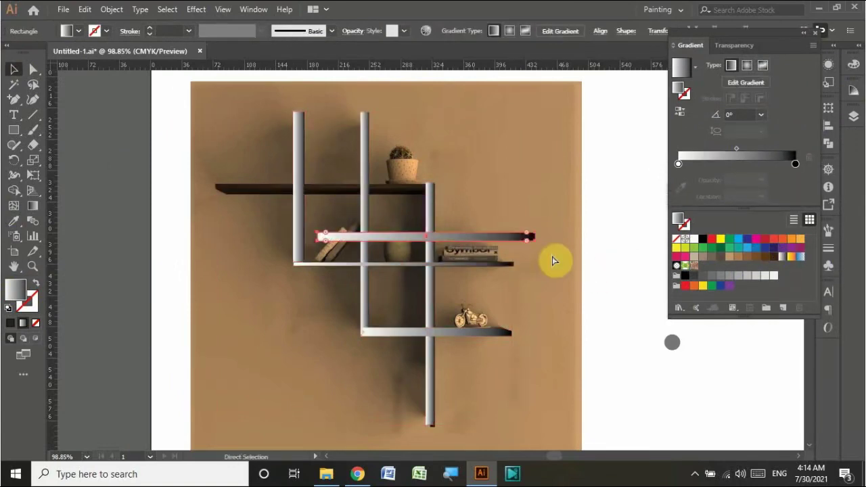
pyautogui.rightClick(367, 265)
pyautogui.click(368, 265)
pyautogui.moveTo(368, 265); pyautogui.dragTo(470, 278)
pyautogui.rightClick(464, 203)
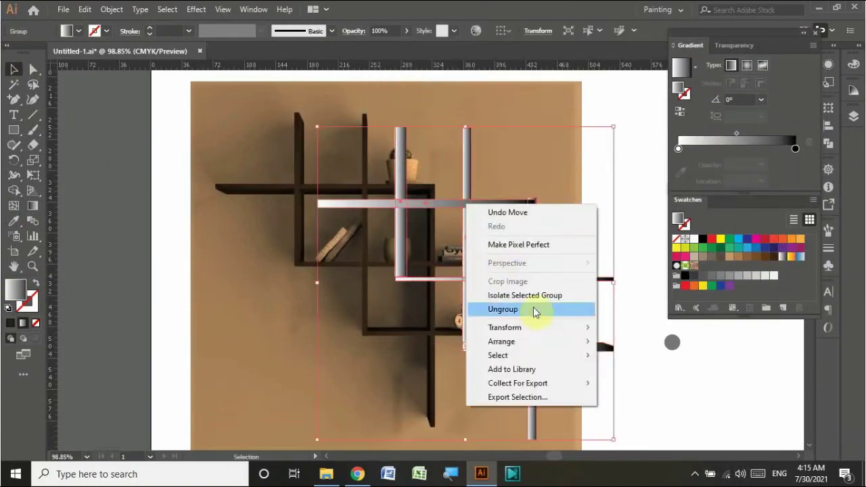
pyautogui.click(536, 309)
# Change both gradient stops to brown on the left upright and apply it to the second upright
pyautogui.click(402, 133)
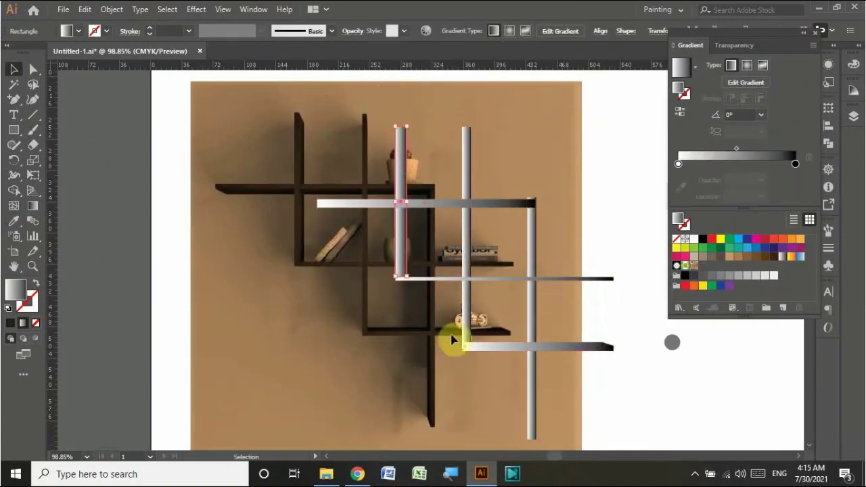
pyautogui.moveTo(794, 164); pyautogui.dragTo(788, 165)
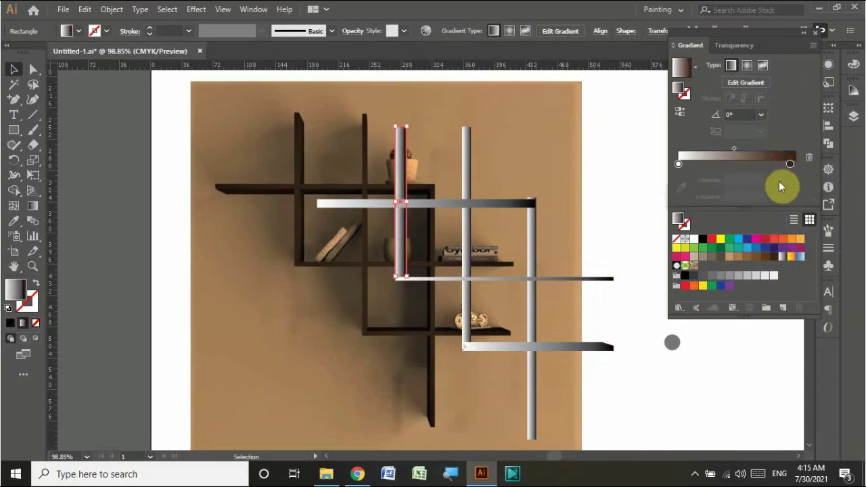
pyautogui.moveTo(774, 269); pyautogui.dragTo(709, 164)
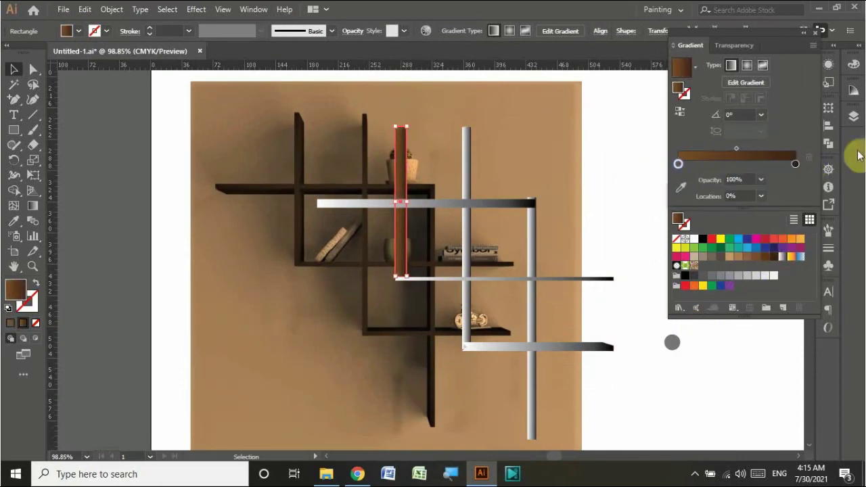
pyautogui.click(468, 174)
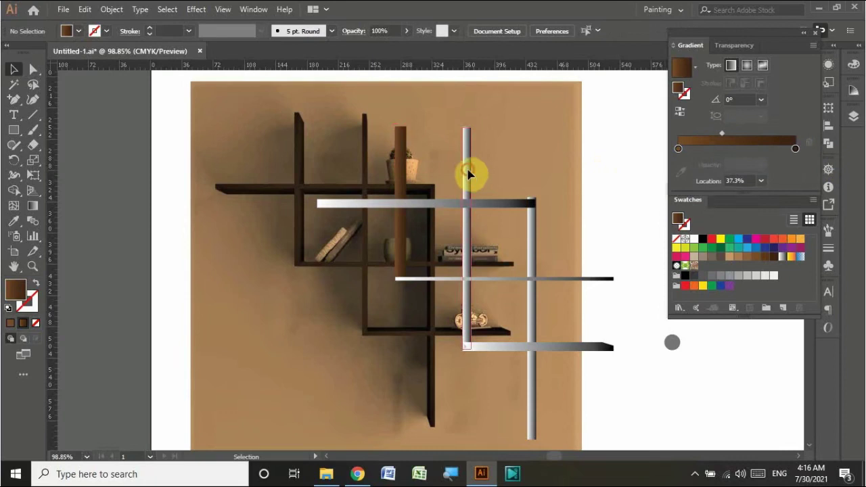
pyautogui.click(770, 232)
# Eyedropper the brown gradient onto the top board and run it vertically across the bar
pyautogui.click(522, 139)
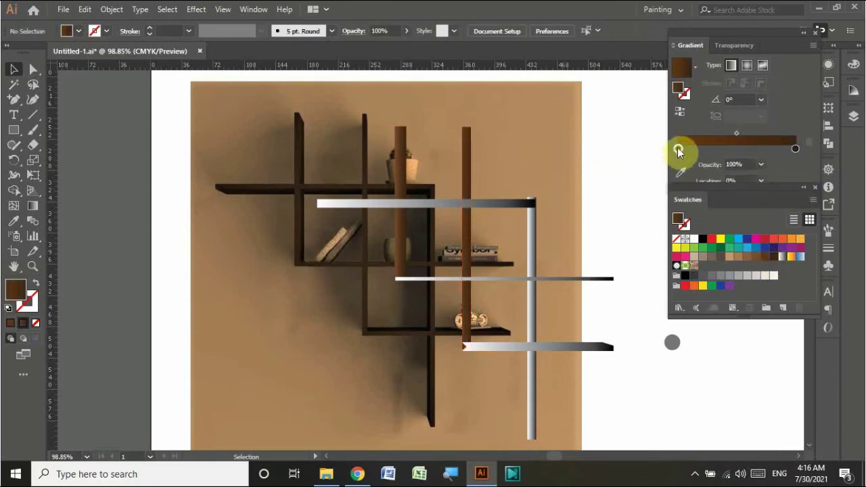
pyautogui.click(443, 207)
pyautogui.press('i')
pyautogui.click(406, 164)
pyautogui.press('g')
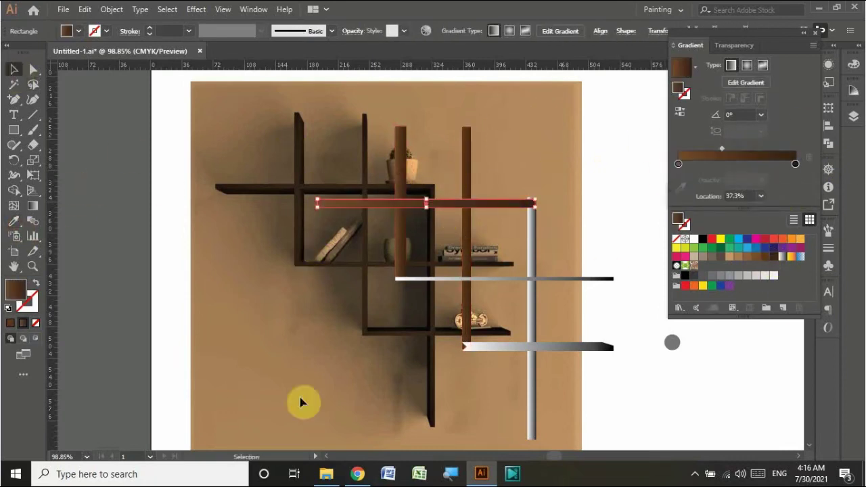
pyautogui.moveTo(439, 113); pyautogui.dragTo(437, 212)
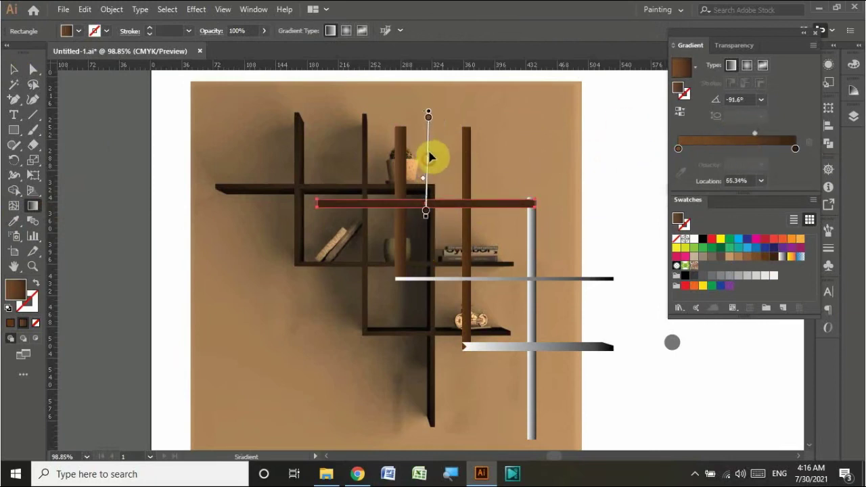
pyautogui.moveTo(429, 142); pyautogui.dragTo(429, 117)
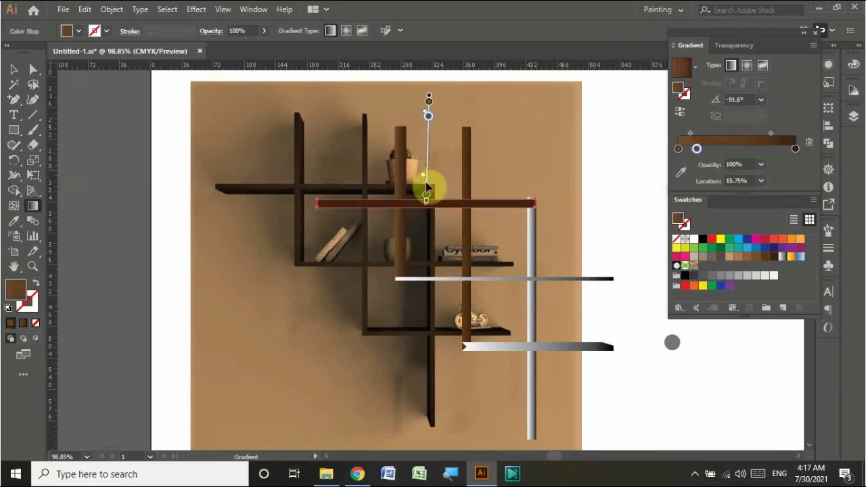
pyautogui.press('v')
# Give the right upright and middle board the brown gradient, running vertically on the board
pyautogui.click(605, 110)
pyautogui.click(531, 230)
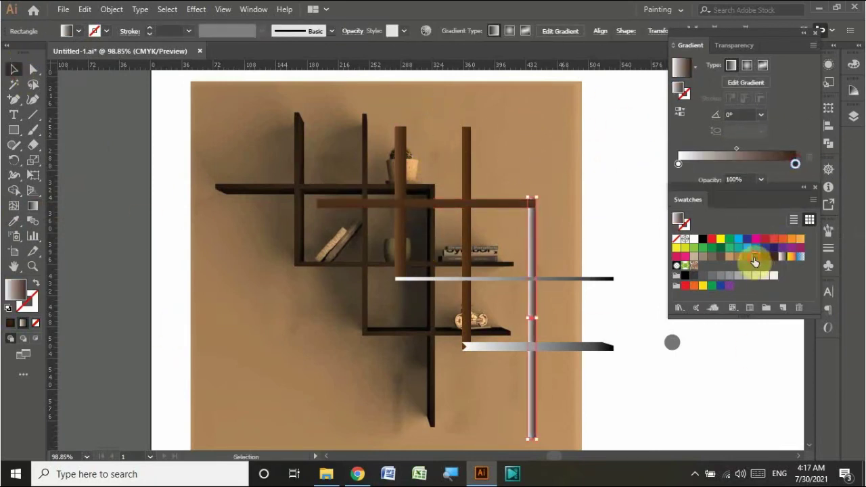
pyautogui.click(755, 260)
pyautogui.click(479, 279)
pyautogui.click(746, 262)
pyautogui.click(539, 305)
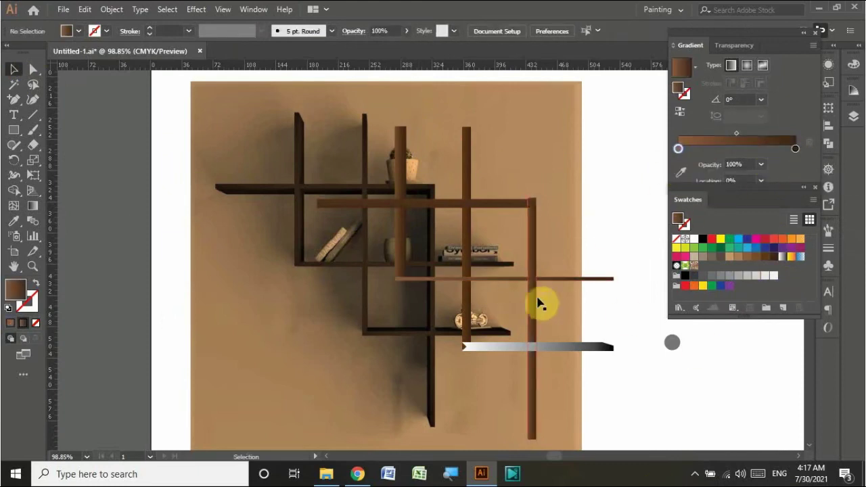
pyautogui.click(504, 279)
pyautogui.press('g')
pyautogui.moveTo(507, 313)
pyautogui.mouseDown()
pyautogui.moveTo(495, 279)
pyautogui.moveTo(512, 217)
pyautogui.mouseUp()
# Fix the bars' stacking order, bringing the bottom bar to the front, and align the top board
pyautogui.press('v')
pyautogui.rightClick(561, 353)
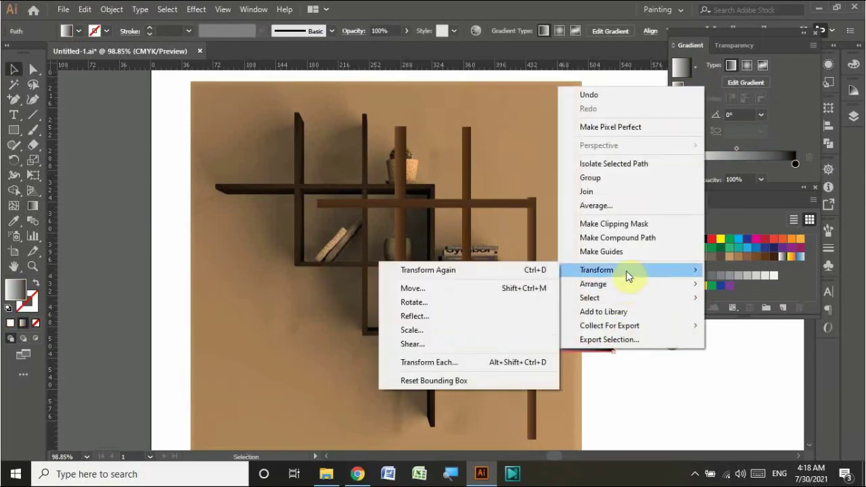
pyautogui.click(507, 315)
pyautogui.rightClick(464, 322)
pyautogui.click(506, 349)
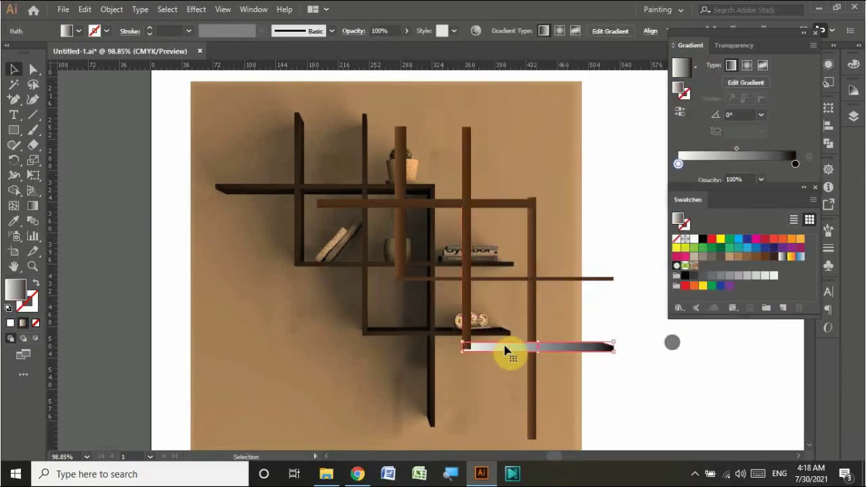
pyautogui.rightClick(401, 272)
pyautogui.click(657, 203)
pyautogui.moveTo(505, 206); pyautogui.dragTo(531, 203)
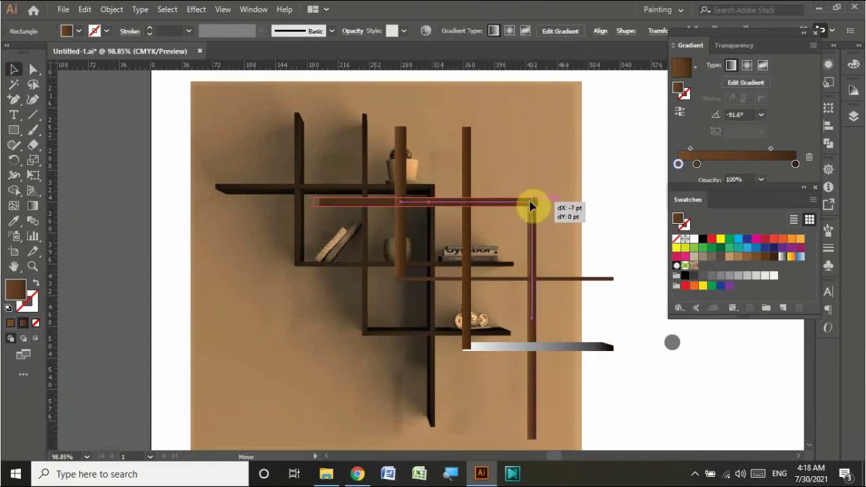
pyautogui.click(603, 214)
# Eyedropper the darker brown from the neighbouring post onto the left vertical post
pyautogui.click(400, 181)
pyautogui.press('i')
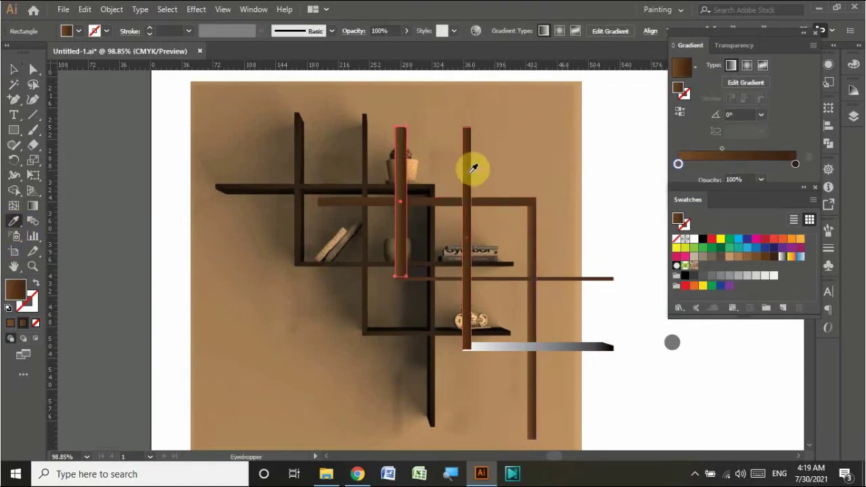
pyautogui.click(468, 170)
pyautogui.click(14, 69)
pyautogui.click(572, 286)
pyautogui.click(406, 275)
# Eyedropper the brown gradient onto the bottom horizontal bar
pyautogui.click(553, 221)
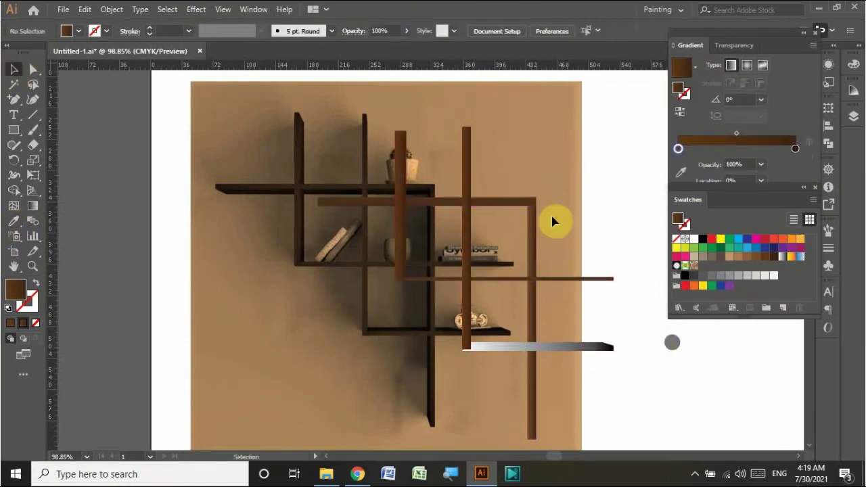
pyautogui.click(534, 346)
pyautogui.press('i')
pyautogui.click(518, 277)
pyautogui.press('v')
# Lengthen the second post down to the bottom bar and bring the right post to the front
pyautogui.click(466, 347)
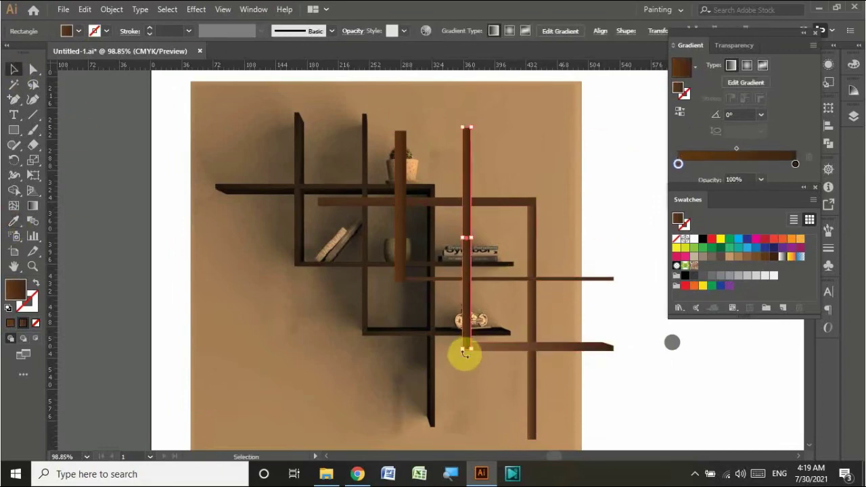
pyautogui.moveTo(467, 357); pyautogui.dragTo(538, 345)
pyautogui.scroll(5, 474, 331)
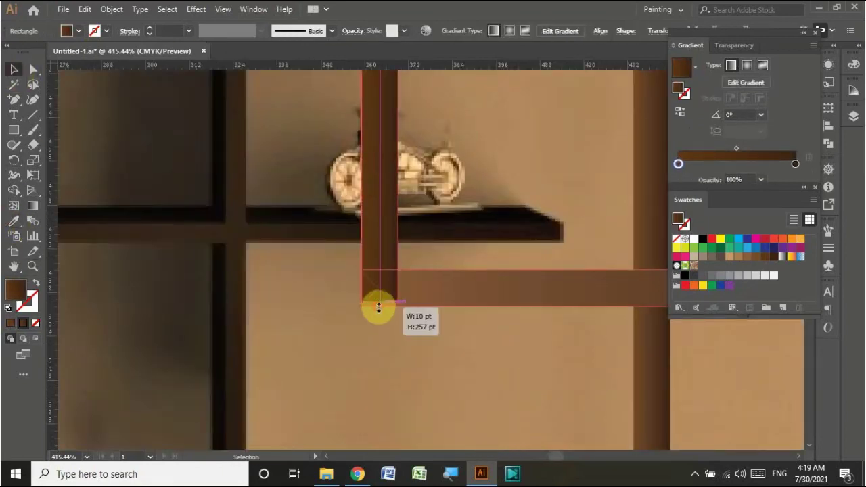
pyautogui.moveTo(373, 305); pyautogui.dragTo(382, 304)
pyautogui.hotkey('ctrl', '1')
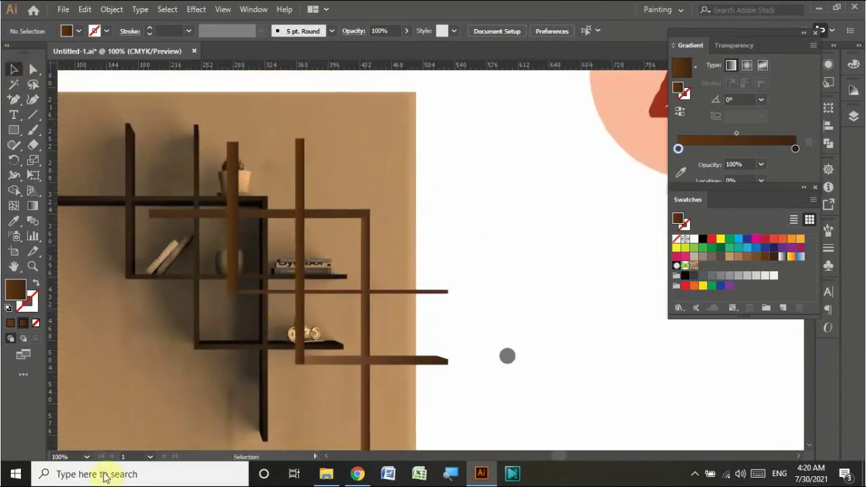
pyautogui.click(379, 348)
pyautogui.moveTo(425, 317); pyautogui.dragTo(434, 261)
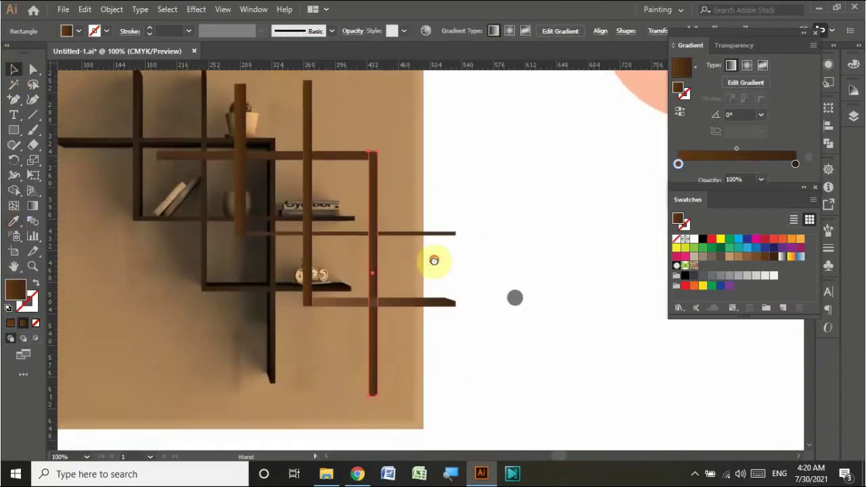
pyautogui.rightClick(373, 277)
pyautogui.click(555, 219)
# Group all traced shelf bars and shrink the group beside the photo
pyautogui.click(323, 132)
pyautogui.rightClick(370, 309)
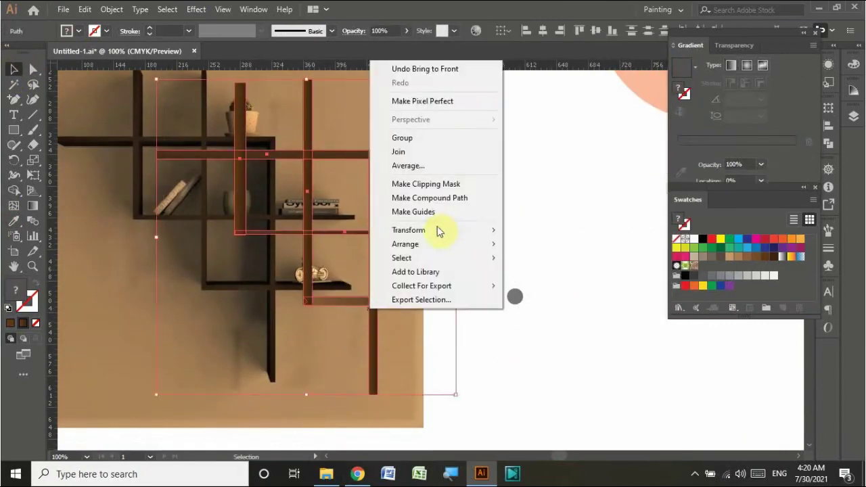
pyautogui.press('Escape')
pyautogui.moveTo(456, 394)
pyautogui.mouseDown()
pyautogui.moveTo(218, 116)
pyautogui.moveTo(446, 169)
pyautogui.mouseUp()
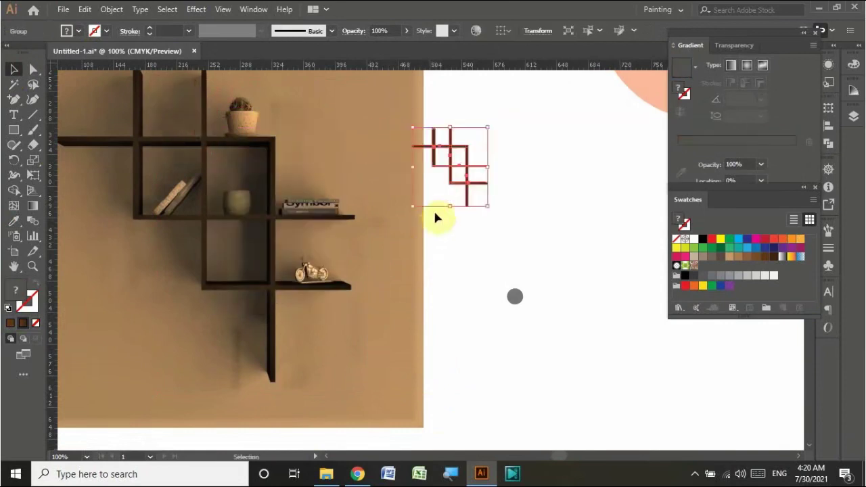
pyautogui.click(435, 216)
# Draw a rectangle over the leaning book and slant its corners to match the book's outline
pyautogui.moveTo(156, 216); pyautogui.dragTo(167, 194)
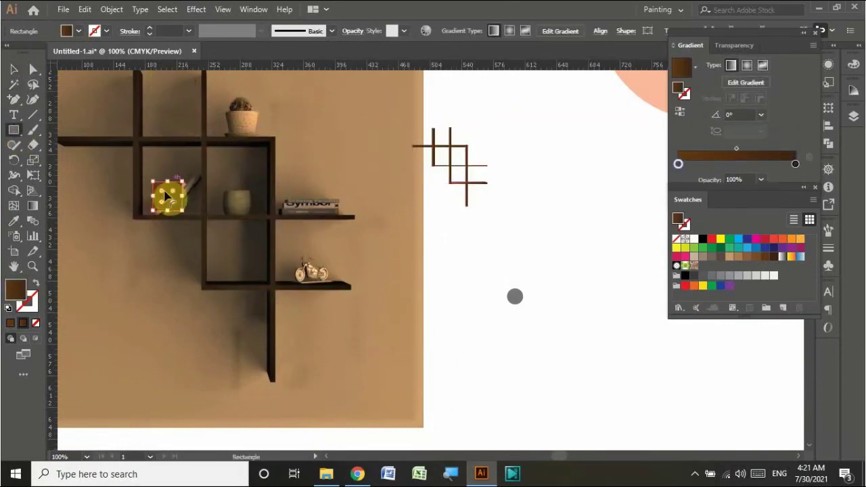
pyautogui.press('z')
pyautogui.moveTo(95, 249); pyautogui.dragTo(79, 174)
pyautogui.moveTo(394, 173); pyautogui.dragTo(409, 180)
pyautogui.moveTo(298, 173); pyautogui.dragTo(395, 165)
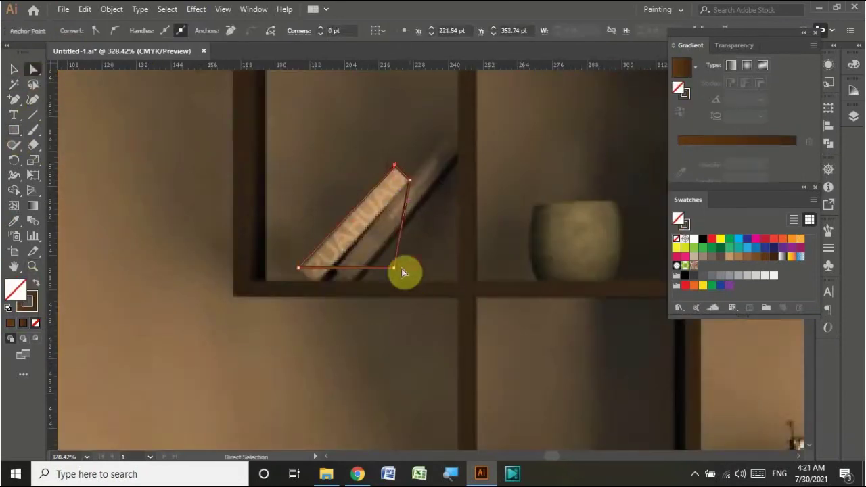
pyautogui.moveTo(315, 290); pyautogui.dragTo(317, 283)
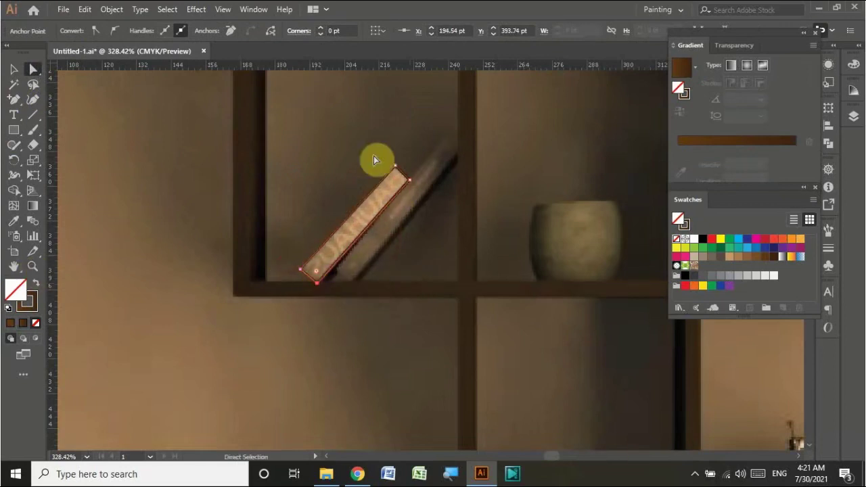
pyautogui.moveTo(409, 180); pyautogui.dragTo(410, 182)
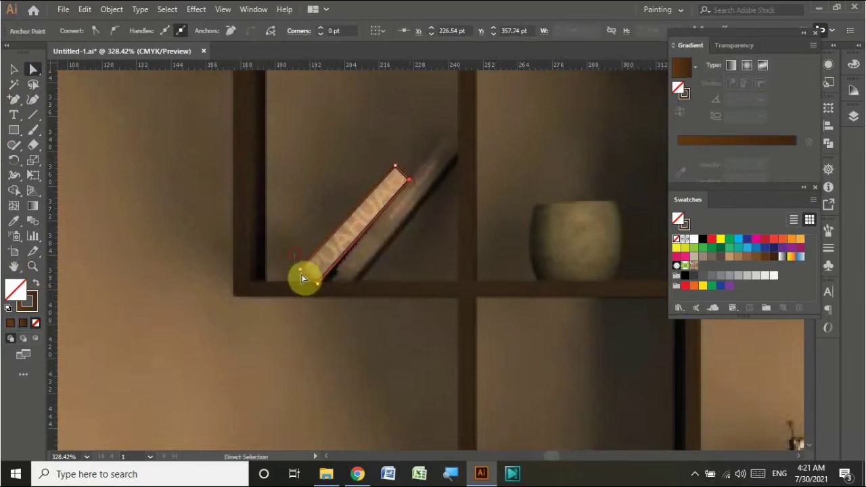
# Duplicate the book shape and enlarge the copy to cover the second book
pyautogui.press('v')
pyautogui.click(334, 261)
pyautogui.moveTo(359, 253); pyautogui.dragTo(372, 264)
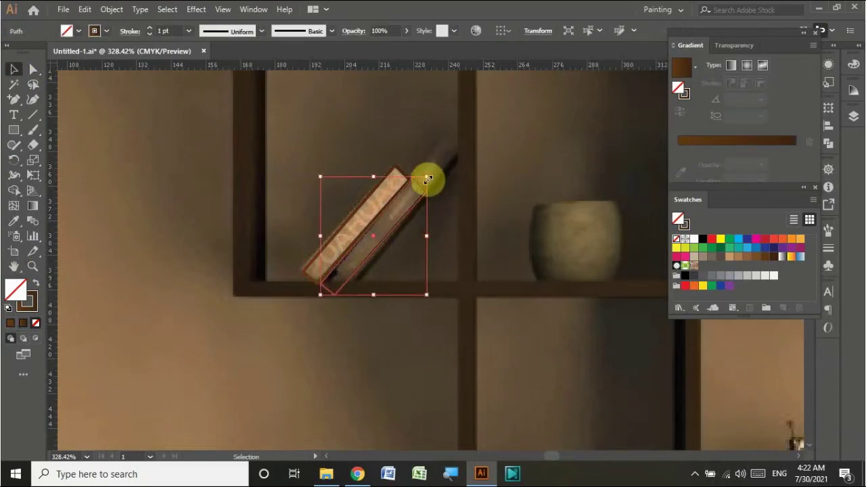
pyautogui.moveTo(426, 178); pyautogui.dragTo(465, 136)
pyautogui.click(288, 319)
pyautogui.moveTo(343, 234); pyautogui.dragTo(344, 234)
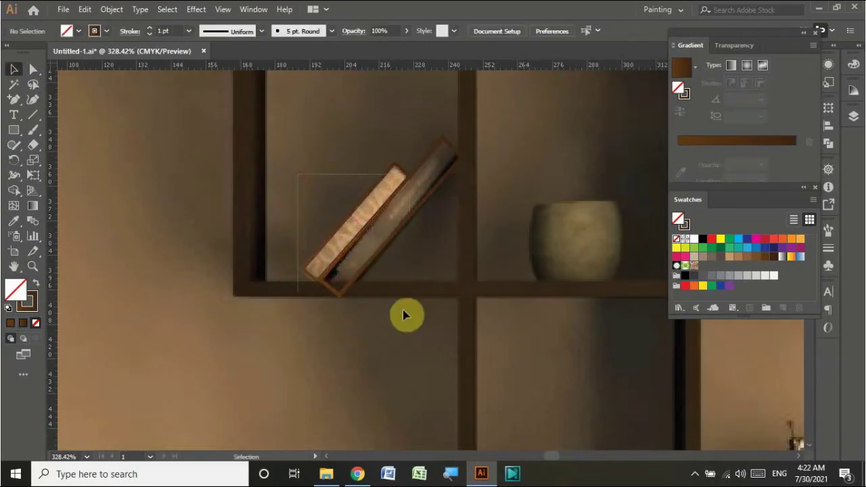
# Scale the shelf drawing up to full size and move the book onto it
pyautogui.click(396, 237)
pyautogui.hotkey('ctrl', '-')
pyautogui.hotkey('ctrl', '-')
pyautogui.hotkey('ctrl', '-')
pyautogui.moveTo(351, 350); pyautogui.dragTo(195, 235)
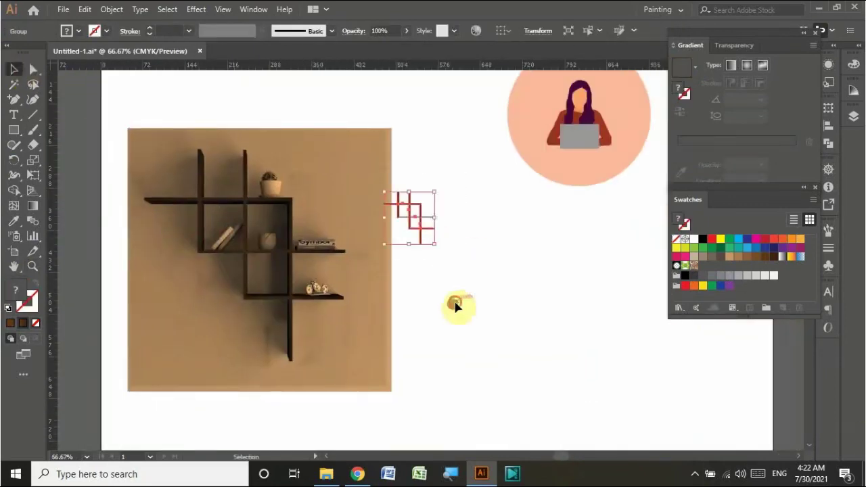
pyautogui.moveTo(435, 245); pyautogui.dragTo(533, 348)
pyautogui.moveTo(265, 247); pyautogui.dragTo(414, 250)
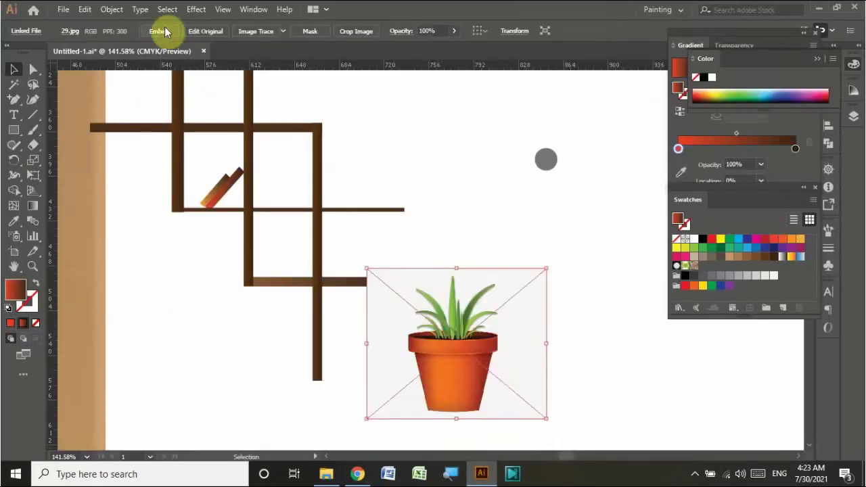
# Embed the pot photo, position it beside the shelf, and draw an oval over its rim
pyautogui.click(162, 31)
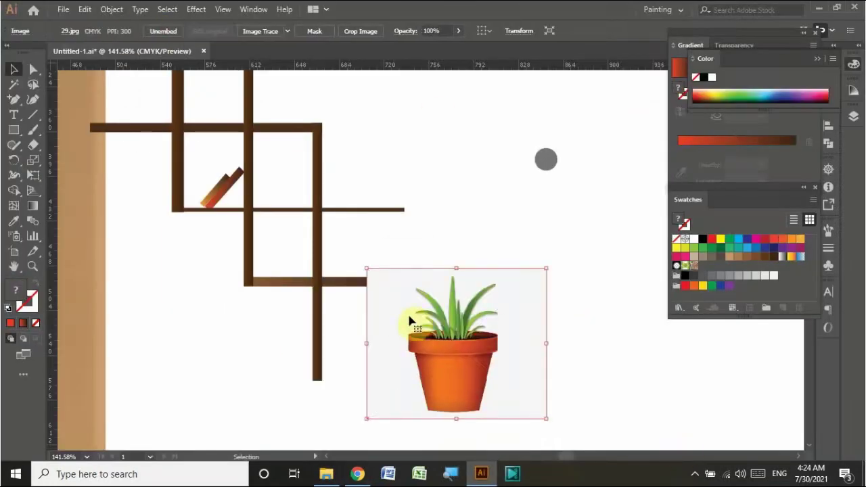
pyautogui.moveTo(412, 319); pyautogui.dragTo(455, 290)
pyautogui.click(353, 227)
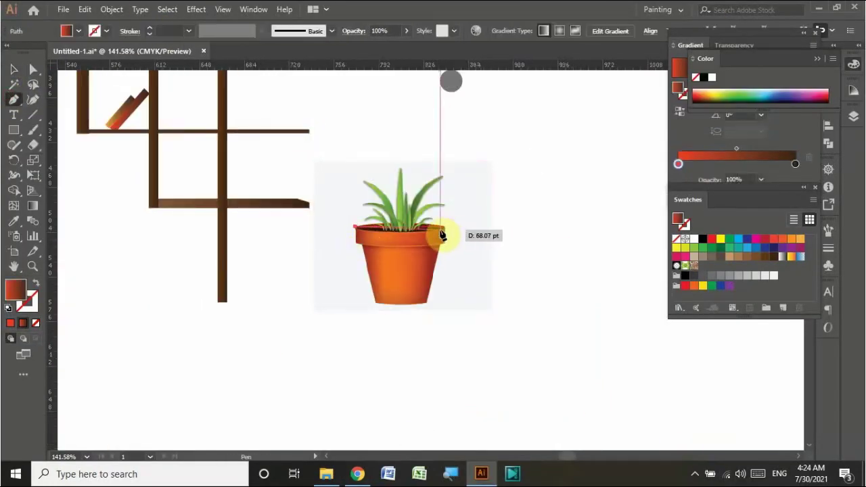
pyautogui.keyDown('ctrl'); pyautogui.click(501, 215); pyautogui.keyUp('ctrl')
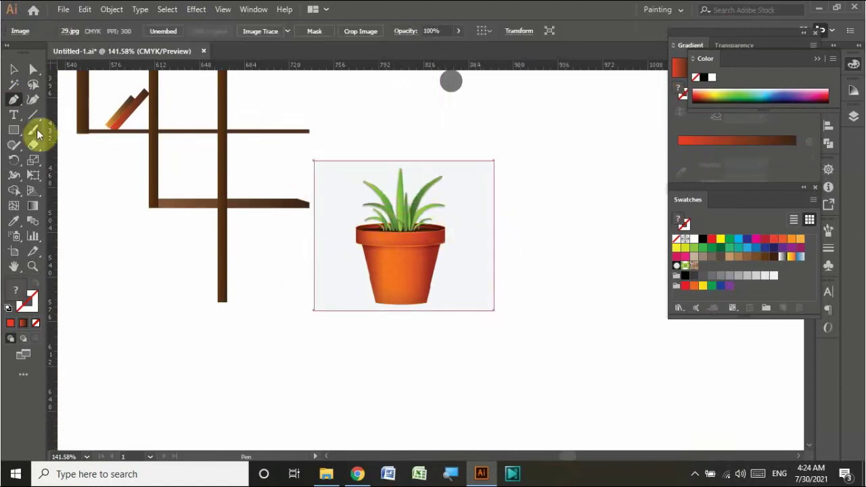
pyautogui.moveTo(14, 130); pyautogui.dragTo(48, 146)
pyautogui.moveTo(377, 231); pyautogui.dragTo(442, 241)
pyautogui.click(13, 70)
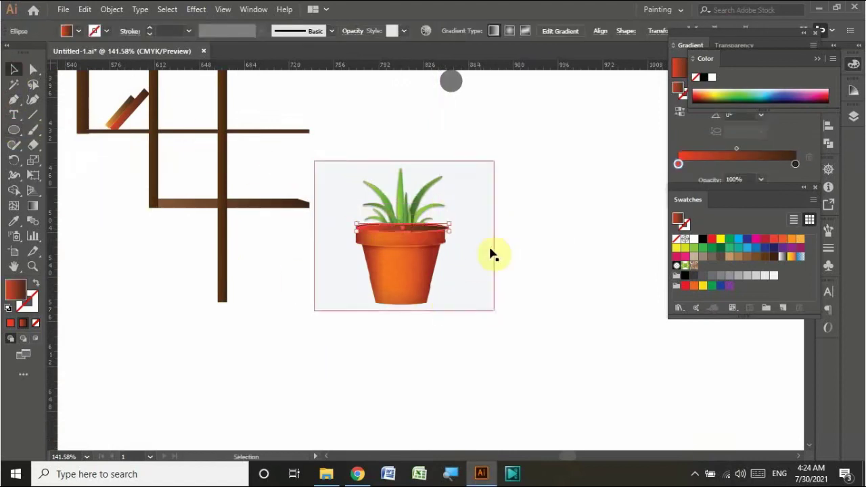
pyautogui.moveTo(493, 251); pyautogui.dragTo(476, 270)
pyautogui.moveTo(400, 237); pyautogui.dragTo(381, 251)
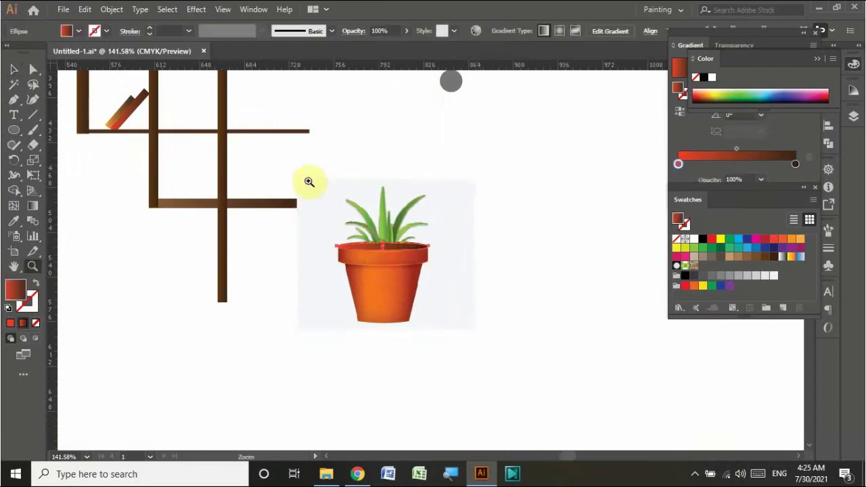
# Zoom in on the rim and Pen-draw a closed four-point band below the oval
pyautogui.scroll(3, 307, 180)
pyautogui.click(33, 69)
pyautogui.click(453, 234)
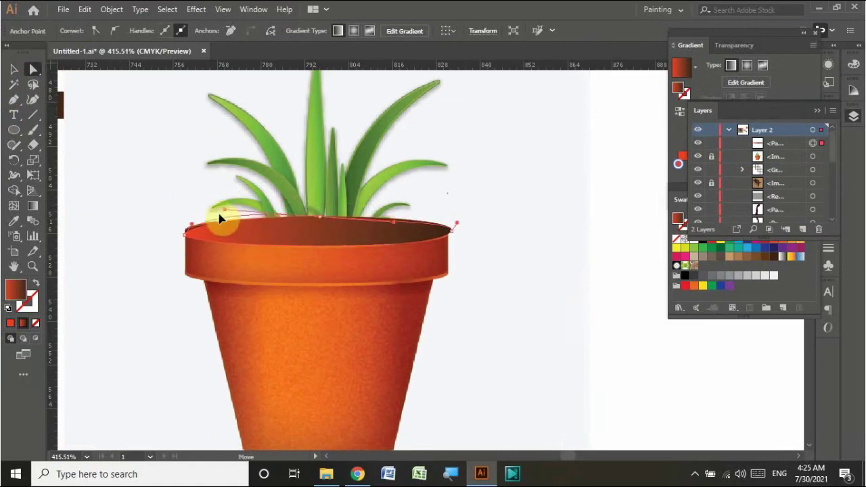
pyautogui.click(14, 69)
pyautogui.click(65, 157)
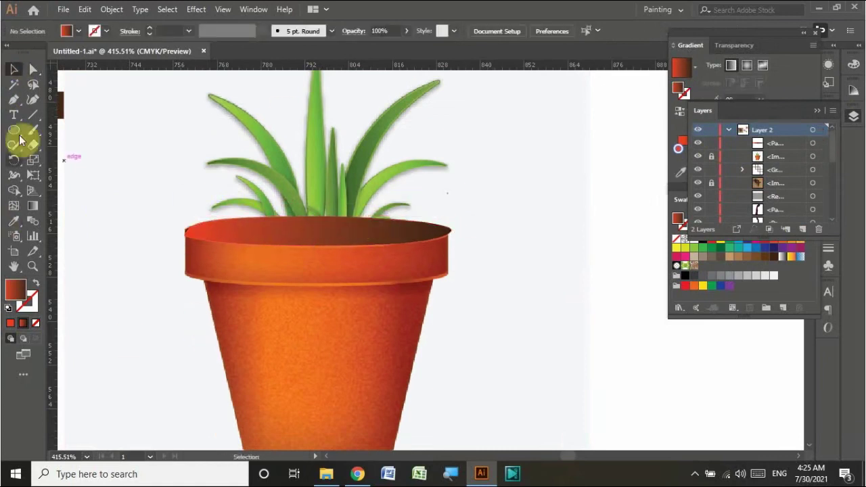
pyautogui.click(185, 232)
pyautogui.click(449, 231)
pyautogui.click(448, 276)
pyautogui.click(183, 275)
pyautogui.click(32, 285)
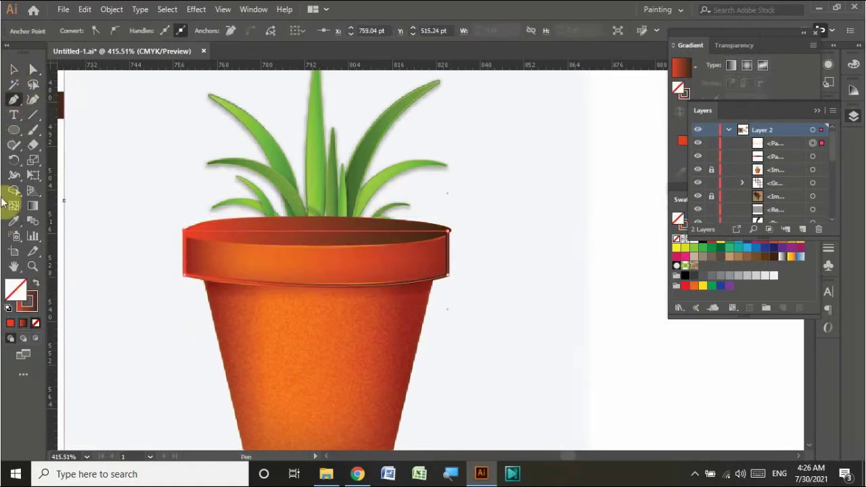
# Fill the rim band with a gradient and check its stacking options
pyautogui.click(35, 287)
pyautogui.rightClick(299, 196)
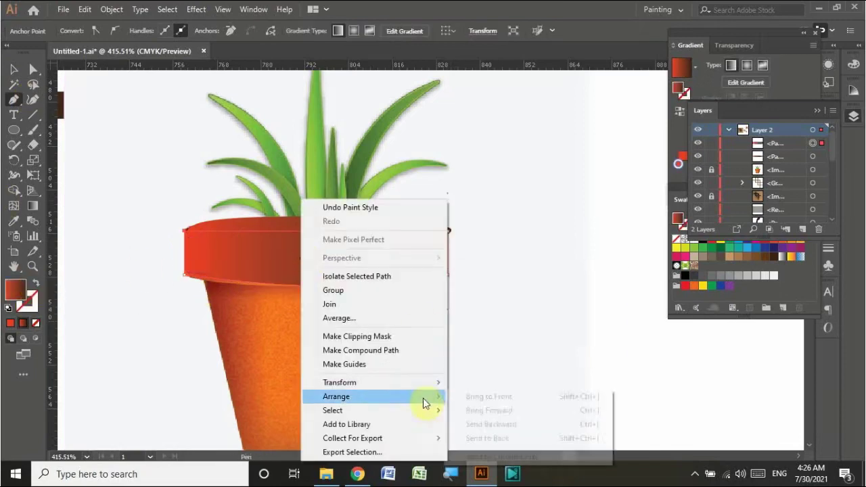
pyautogui.press('Escape')
pyautogui.keyDown('alt'); pyautogui.click(698, 156); pyautogui.keyUp('alt')
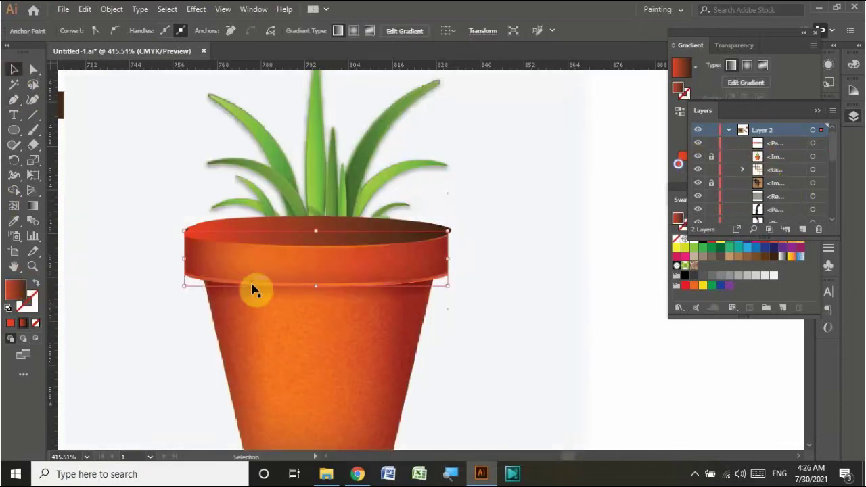
pyautogui.press('v')
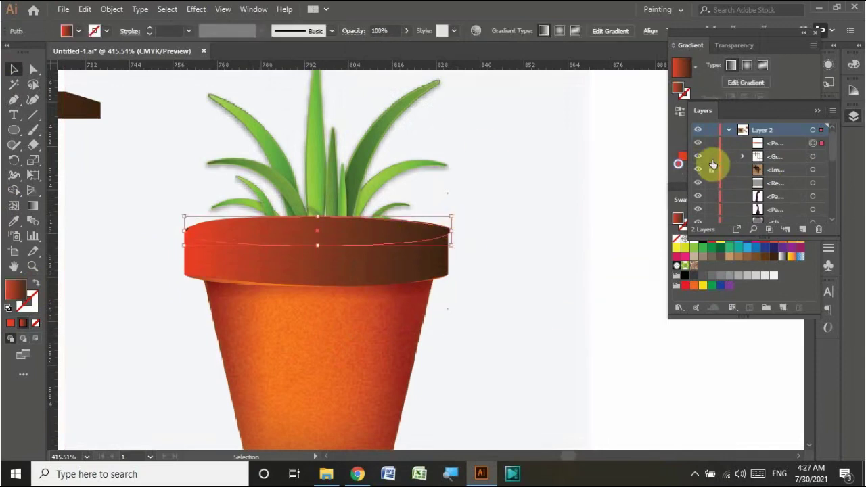
pyautogui.scroll(-3, 711, 193)
# Reselect the rim band and shift its gradient's red and dark stops
pyautogui.press('a')
pyautogui.click(458, 228)
pyautogui.press('v')
pyautogui.click(475, 271)
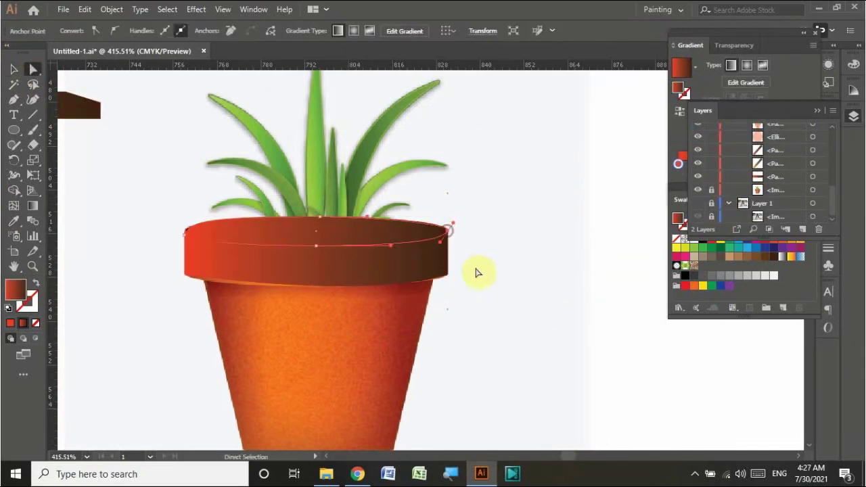
pyautogui.moveTo(716, 150)
pyautogui.mouseDown()
pyautogui.moveTo(694, 164)
pyautogui.moveTo(720, 164)
pyautogui.mouseUp()
pyautogui.click(711, 149)
# Edit the rim gradient on the object, make the right stop red, and reverse it
pyautogui.click(745, 82)
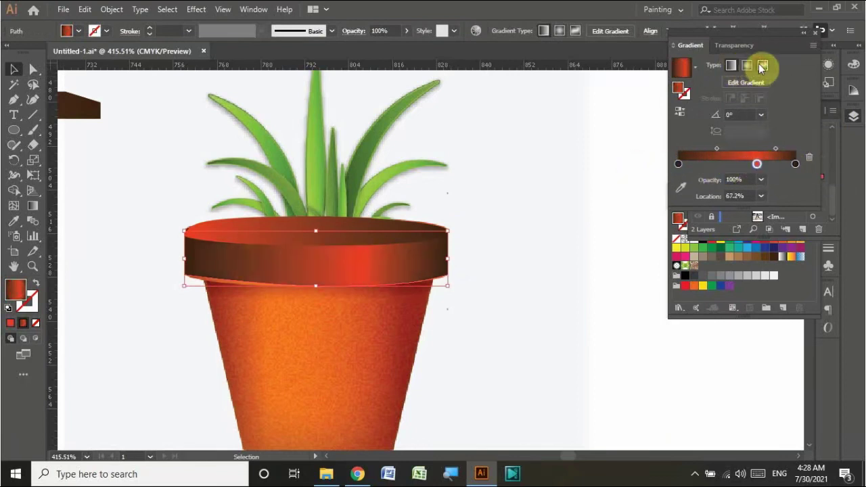
pyautogui.moveTo(296, 219); pyautogui.dragTo(318, 218)
pyautogui.click(396, 219)
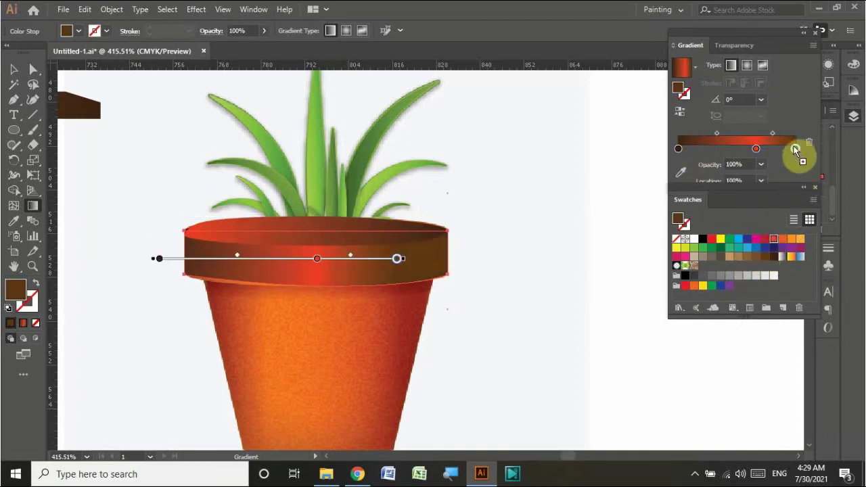
pyautogui.click(765, 239)
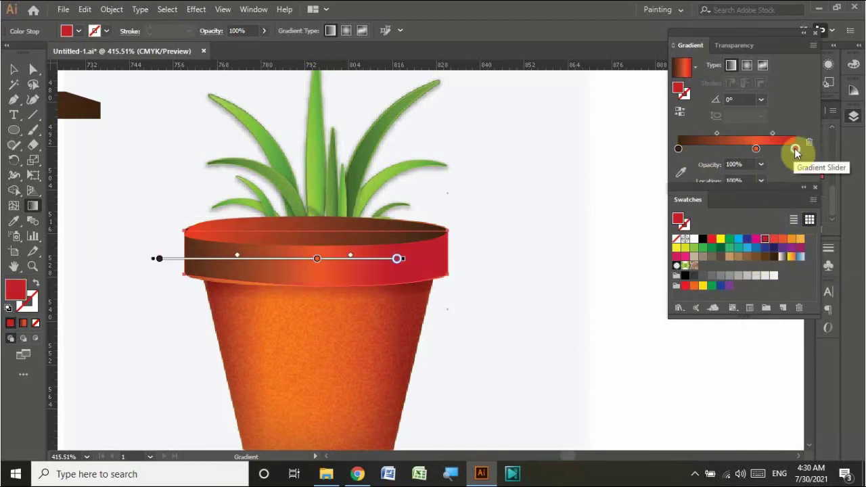
pyautogui.press('v')
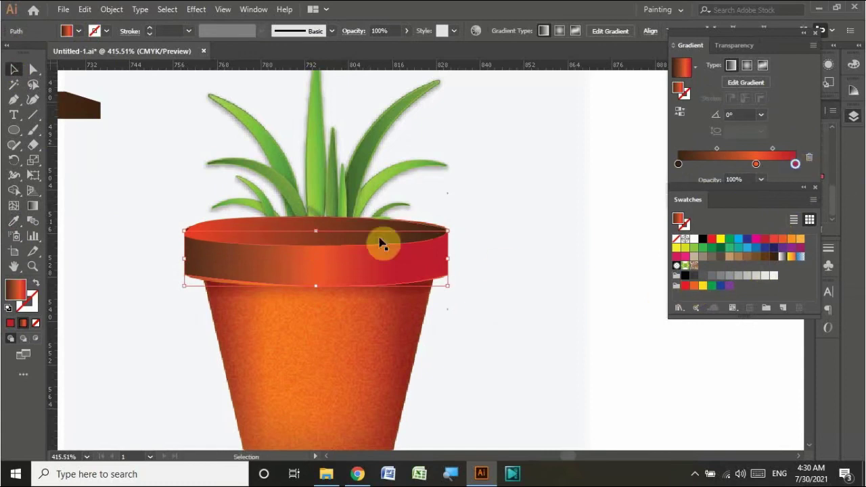
pyautogui.click(716, 130)
# Add an anchor point on the rim band's bottom edge and reselect the band
pyautogui.moveTo(14, 130); pyautogui.dragTo(61, 129)
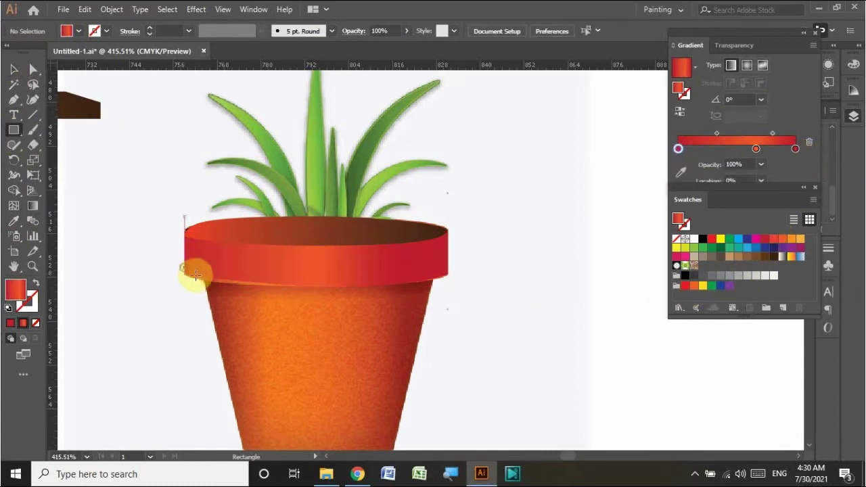
pyautogui.press('a')
pyautogui.moveTo(14, 99); pyautogui.dragTo(63, 108)
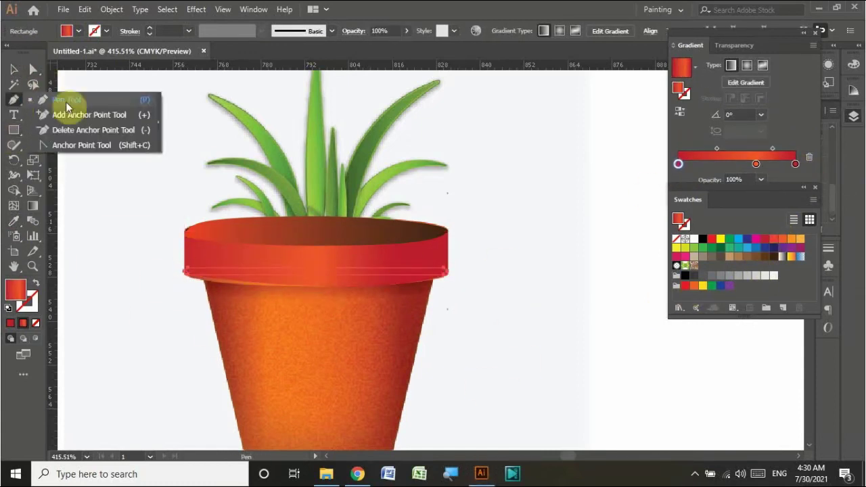
pyautogui.click(315, 271)
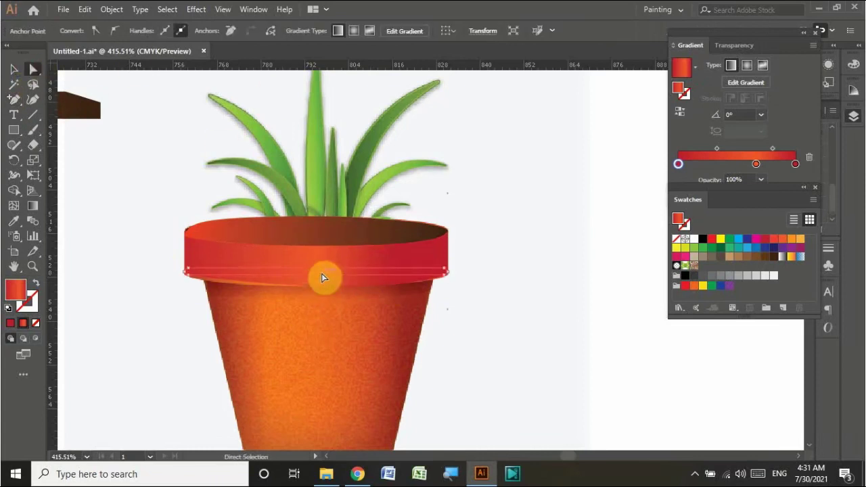
pyautogui.click(15, 71)
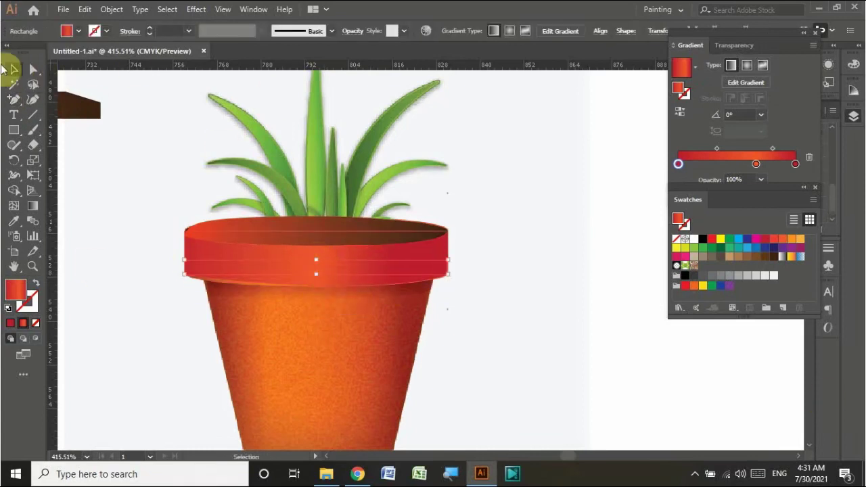
pyautogui.click(33, 69)
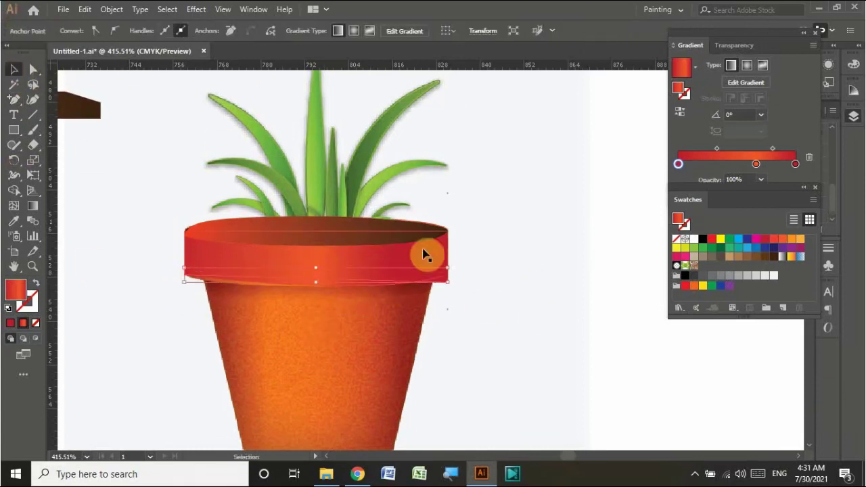
pyautogui.press('v')
pyautogui.click(853, 116)
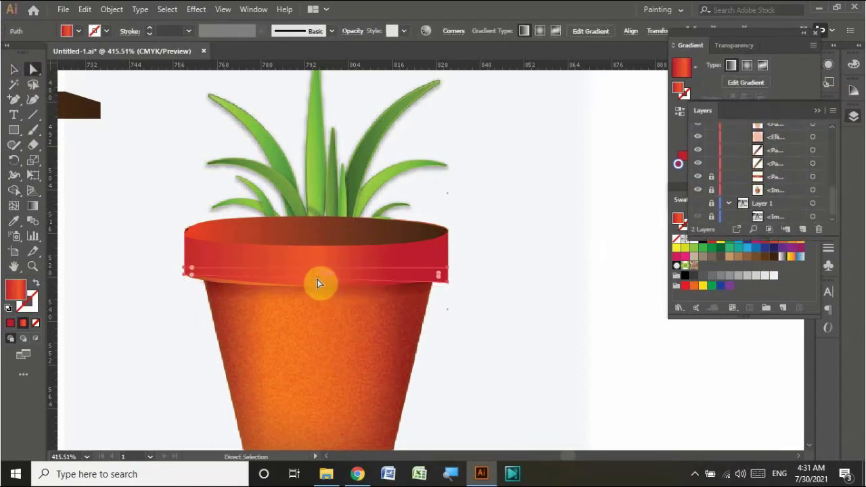
# Curve the rim band's bottom edge by adding a point and pulling it upward
pyautogui.click(13, 99)
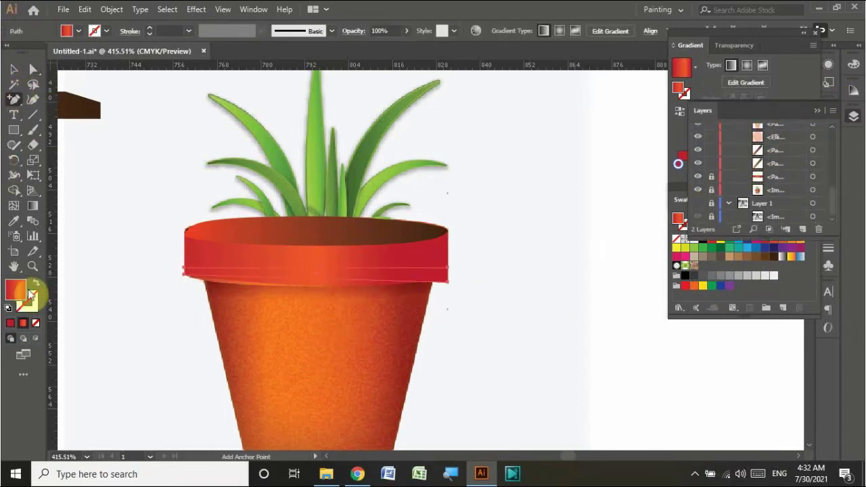
pyautogui.click(303, 281)
pyautogui.press('a')
pyautogui.moveTo(308, 291); pyautogui.dragTo(310, 278)
pyautogui.press('+')
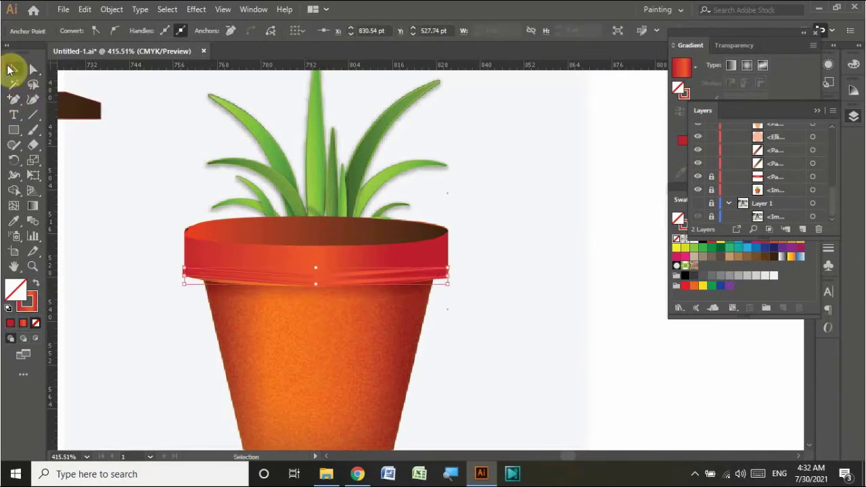
pyautogui.click(12, 70)
pyautogui.click(13, 99)
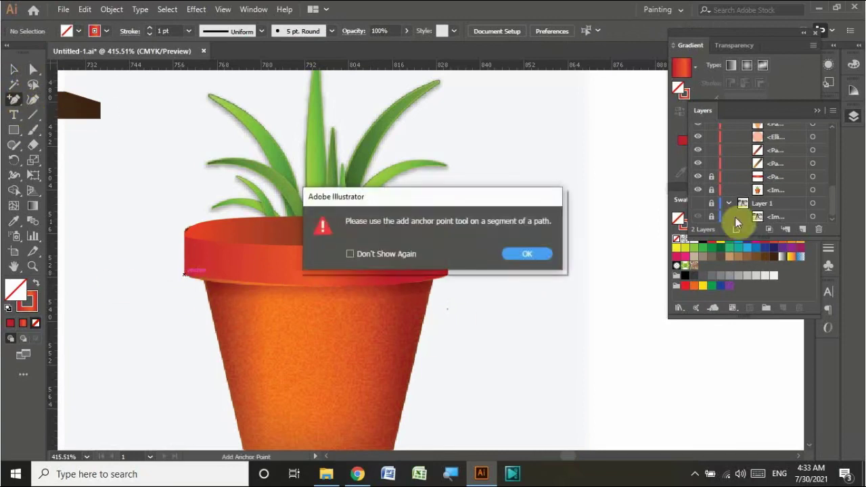
pyautogui.press('Return')
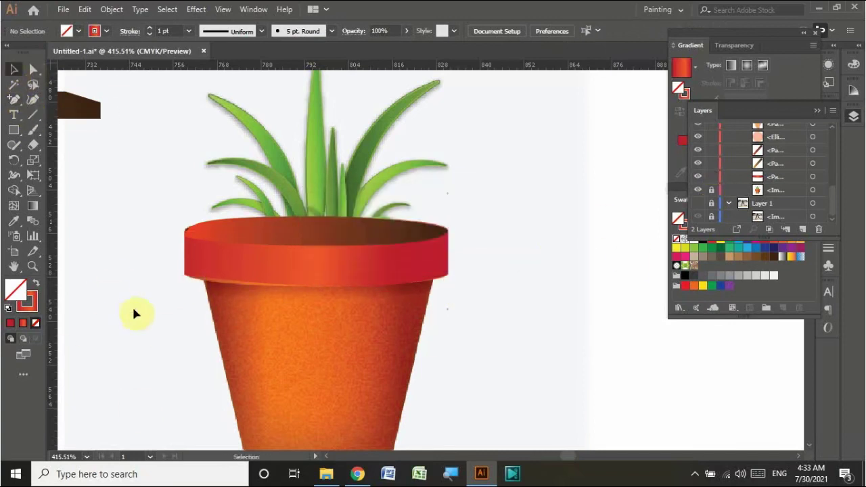
# Draw a curved path along the rim's lower edge and adjust its shape
pyautogui.moveTo(14, 100); pyautogui.dragTo(96, 95)
pyautogui.click(182, 281)
pyautogui.click(14, 70)
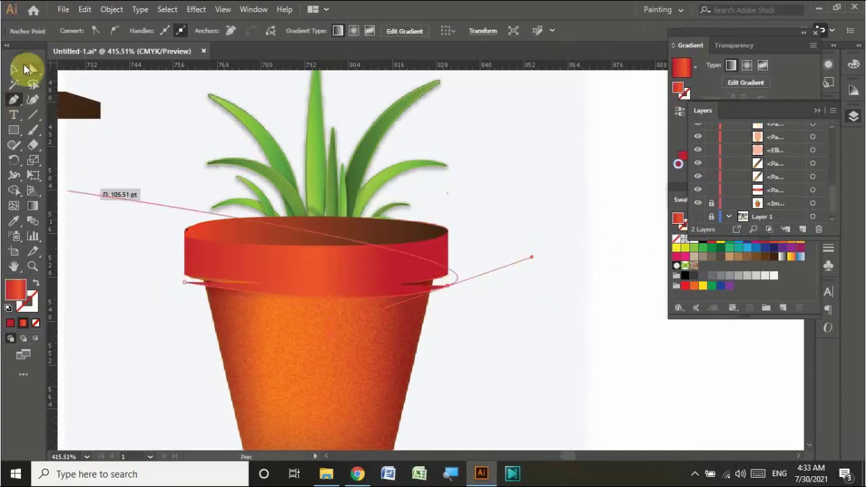
pyautogui.click(319, 285)
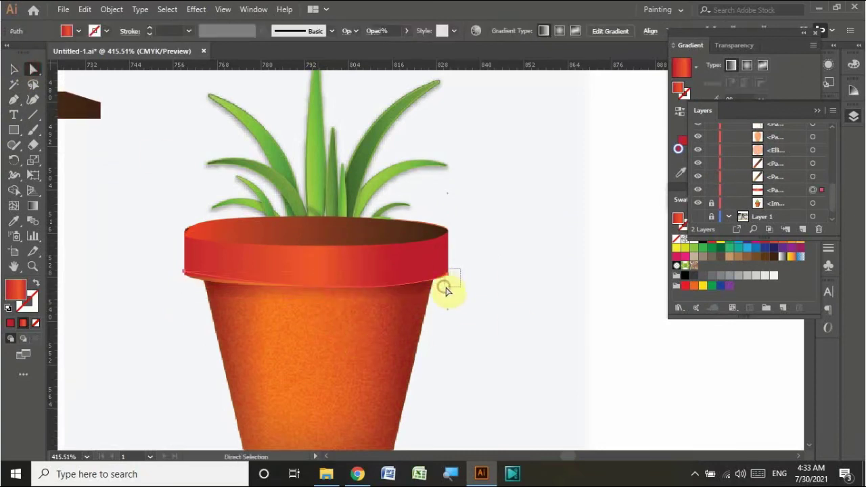
pyautogui.moveTo(446, 290)
pyautogui.mouseDown()
pyautogui.moveTo(208, 300)
pyautogui.moveTo(184, 285)
pyautogui.mouseUp()
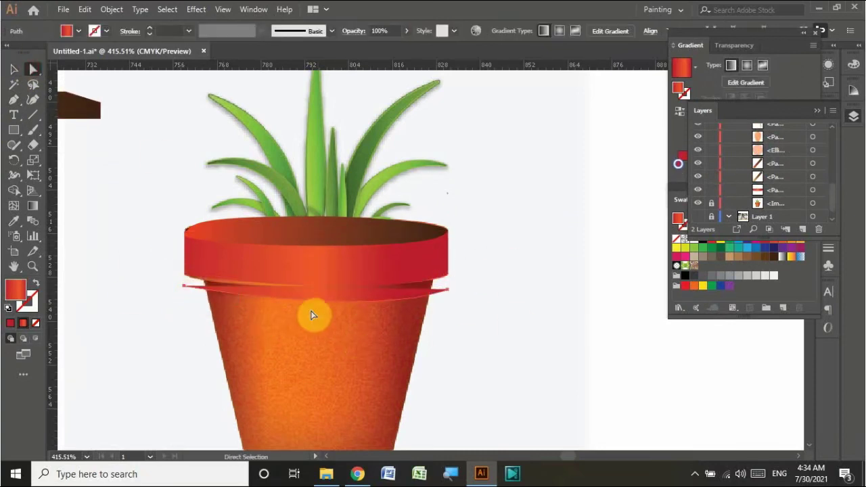
pyautogui.moveTo(446, 290); pyautogui.dragTo(446, 289)
# Give the rim-edge path an orange outline, then open the Layers list
pyautogui.doubleClick(27, 301)
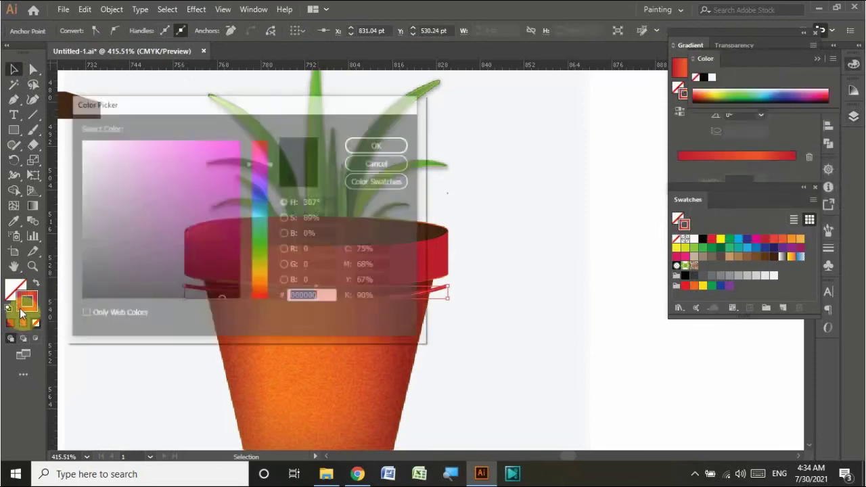
pyautogui.click(238, 141)
pyautogui.press('Return')
pyautogui.click(483, 309)
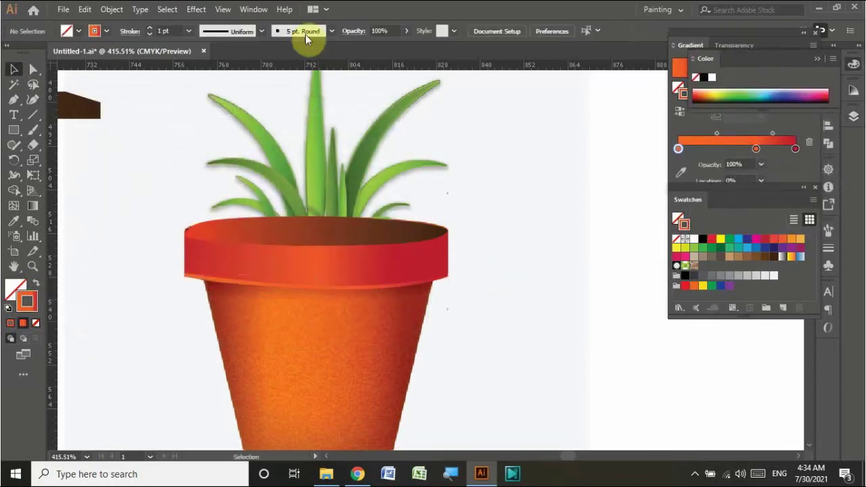
pyautogui.click(853, 116)
pyautogui.click(708, 191)
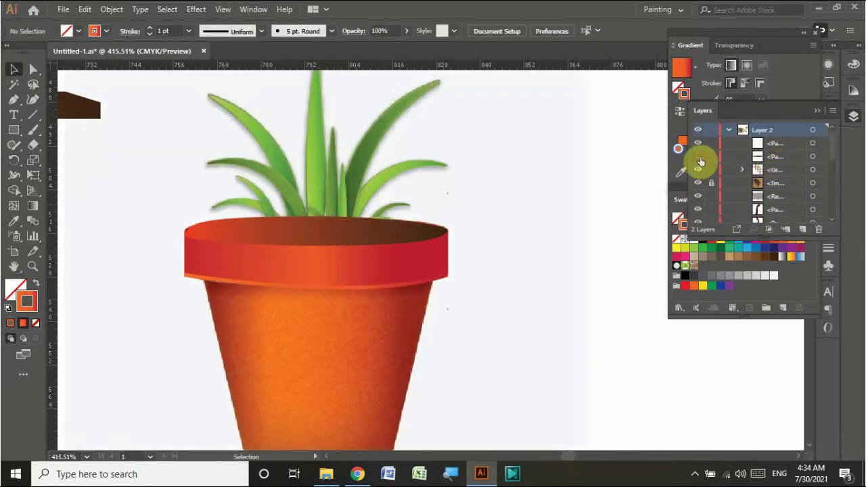
# Hide the drawn rim and draw a small ellipse sampled with the soil's dark brown
pyautogui.click(700, 165)
pyautogui.moveTo(13, 129); pyautogui.dragTo(48, 154)
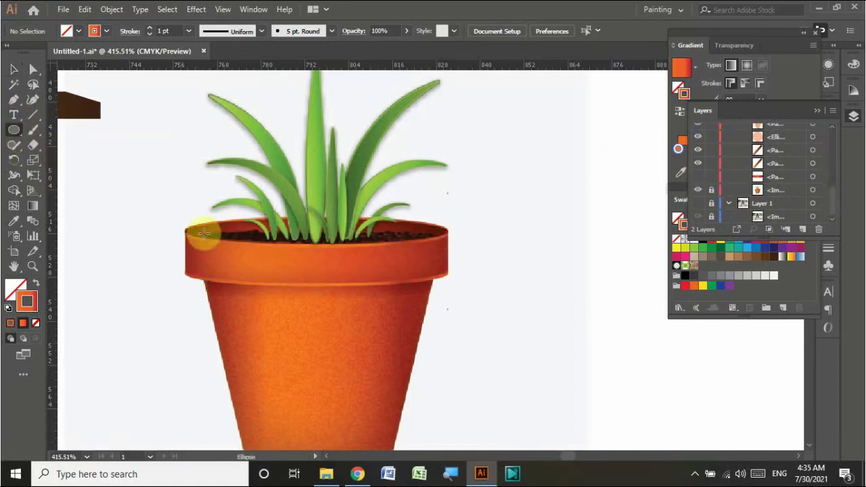
pyautogui.click(36, 283)
pyautogui.moveTo(203, 234); pyautogui.dragTo(235, 237)
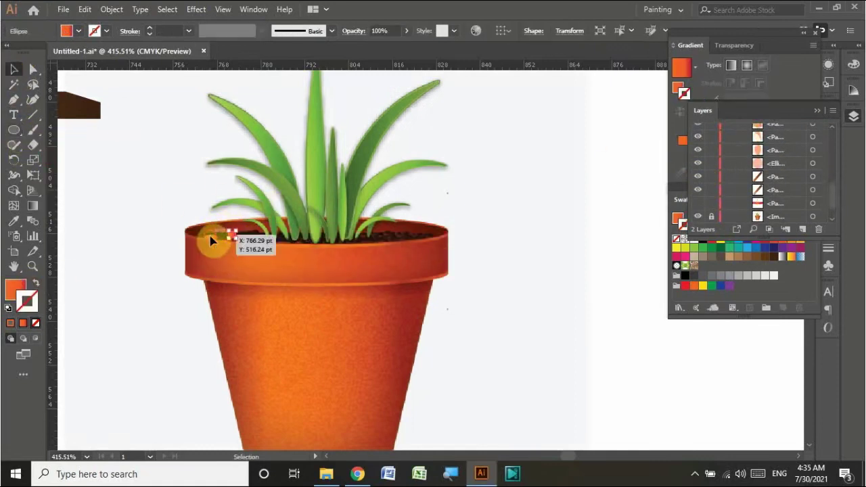
pyautogui.press('i')
pyautogui.click(251, 228)
# Move the dot cluster onto the pot's soil and zoom out to the whole scene
pyautogui.press('v')
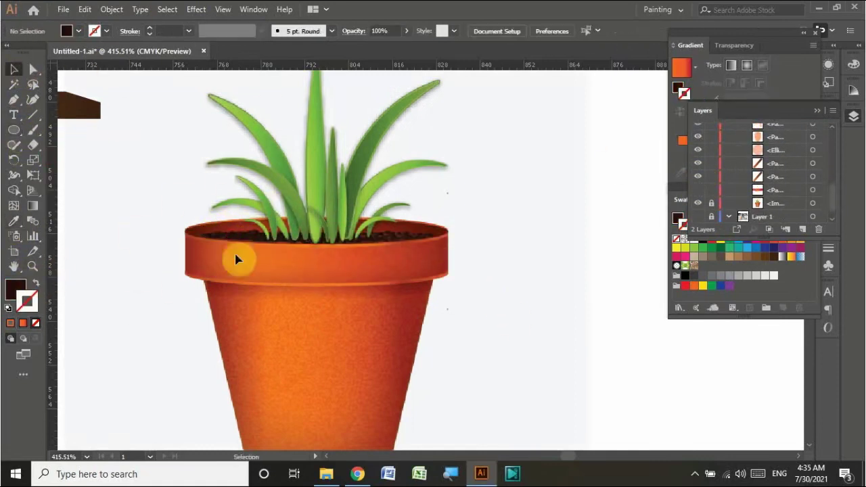
pyautogui.moveTo(233, 234)
pyautogui.mouseDown()
pyautogui.moveTo(141, 179)
pyautogui.moveTo(159, 180)
pyautogui.moveTo(140, 187)
pyautogui.moveTo(160, 196)
pyautogui.mouseUp()
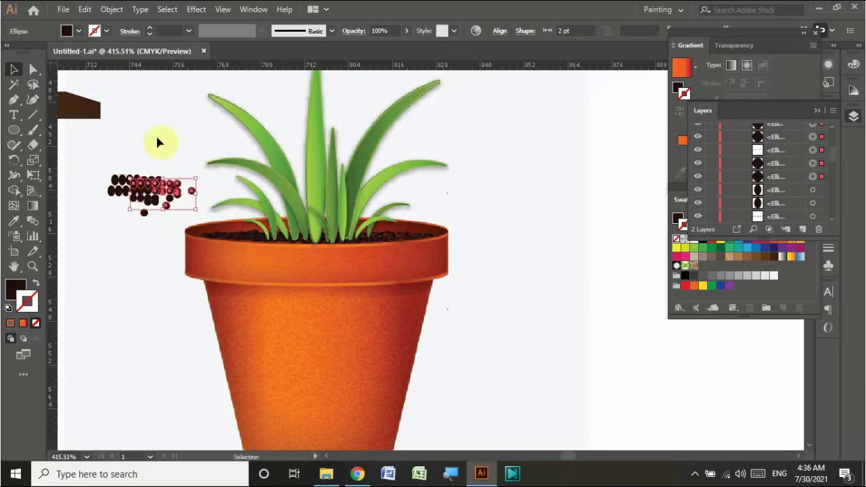
pyautogui.moveTo(159, 140)
pyautogui.mouseDown()
pyautogui.moveTo(184, 194)
pyautogui.moveTo(345, 234)
pyautogui.mouseUp()
pyautogui.hotkey('ctrl', '-')
pyautogui.hotkey('ctrl', '-')
pyautogui.hotkey('ctrl', '-')
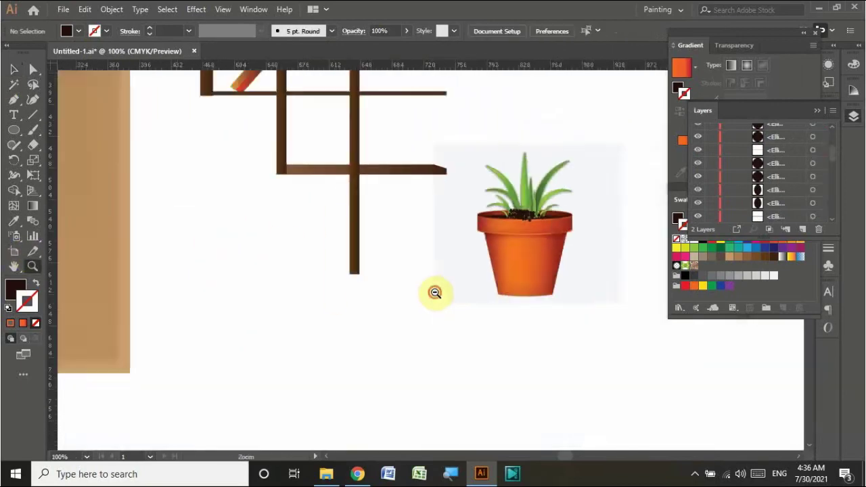
pyautogui.hotkey('ctrl', '-')
pyautogui.hotkey('ctrl', '-')
# Delete the shelf reference photo and shrink the shelf lines group
pyautogui.scroll(-3, 757, 189)
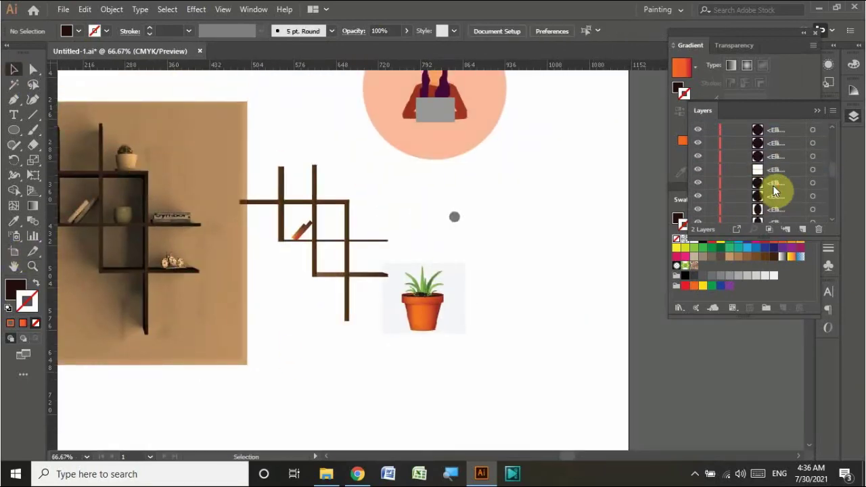
pyautogui.click(710, 174)
pyautogui.press('Delete')
pyautogui.click(283, 194)
pyautogui.moveTo(405, 326); pyautogui.dragTo(264, 194)
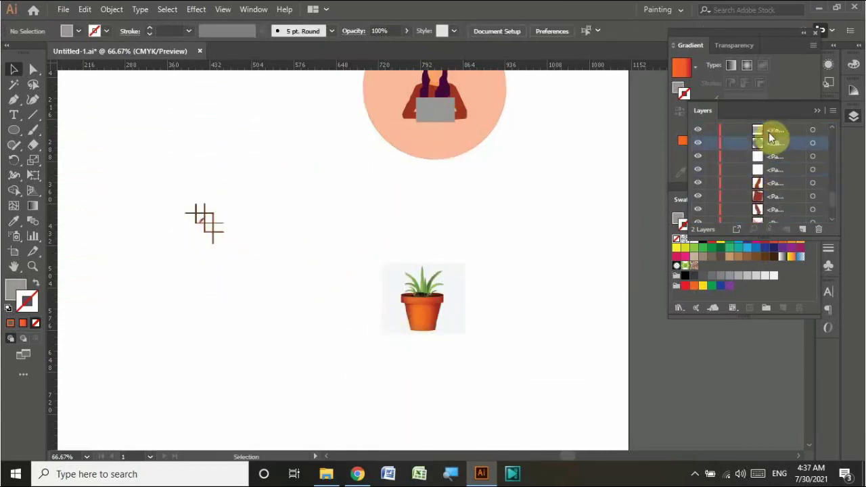
# Move the laptop onto the woman and bring it to the very front
pyautogui.moveTo(769, 134); pyautogui.dragTo(765, 123)
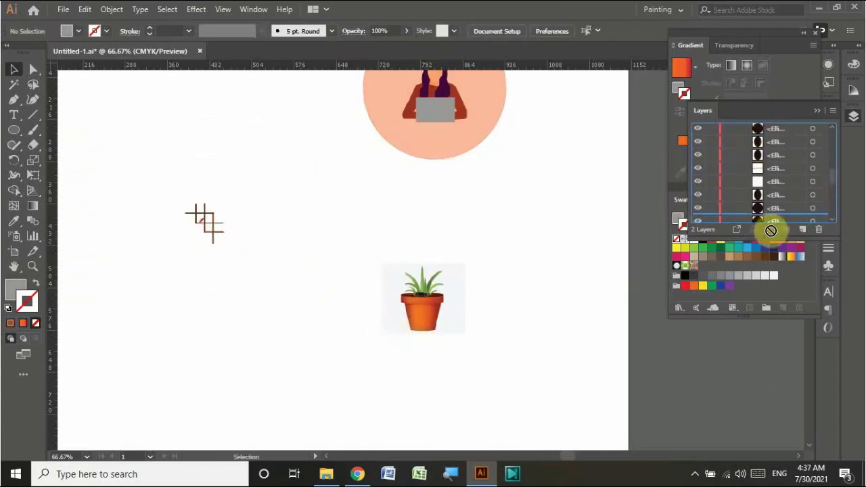
pyautogui.moveTo(769, 124)
pyautogui.mouseDown()
pyautogui.moveTo(770, 222)
pyautogui.moveTo(783, 226)
pyautogui.mouseUp()
pyautogui.moveTo(483, 140); pyautogui.dragTo(438, 184)
pyautogui.scroll(2, 379, 170)
pyautogui.rightClick(443, 182)
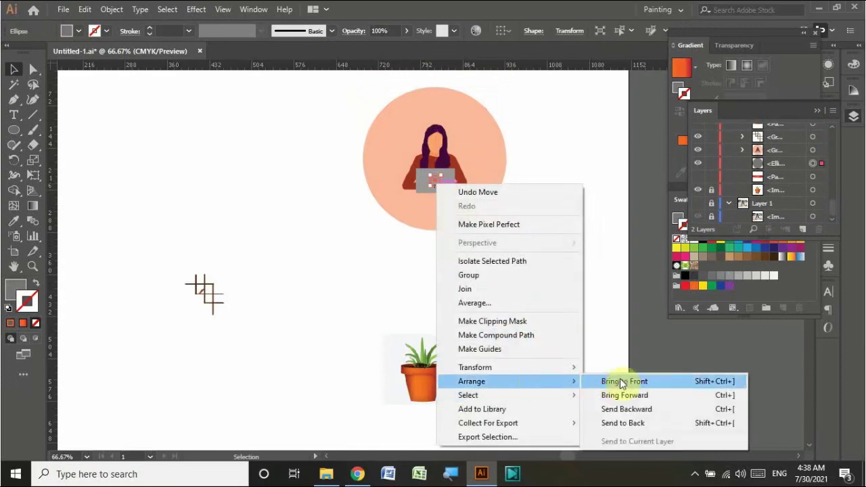
pyautogui.click(639, 383)
pyautogui.rightClick(441, 164)
pyautogui.click(427, 404)
# Pen-trace the pot's tapered body with a curved bottom edge
pyautogui.scroll(5, 424, 383)
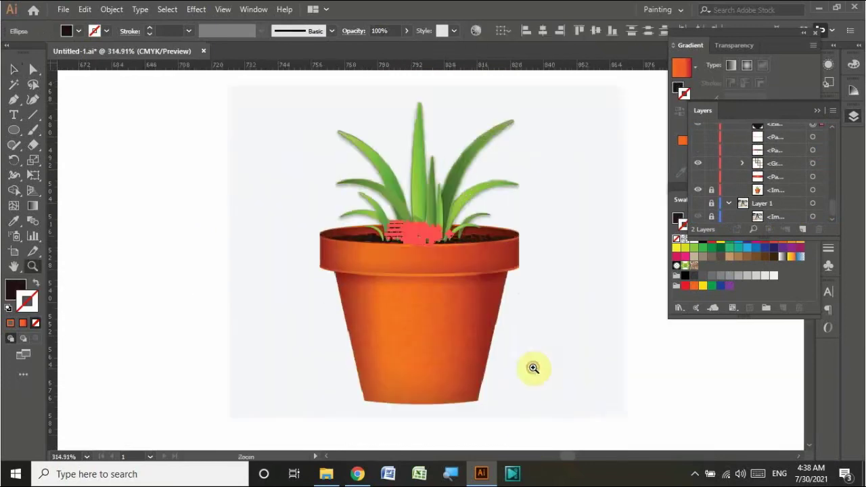
pyautogui.click(14, 100)
pyautogui.click(333, 262)
pyautogui.click(513, 262)
pyautogui.click(479, 400)
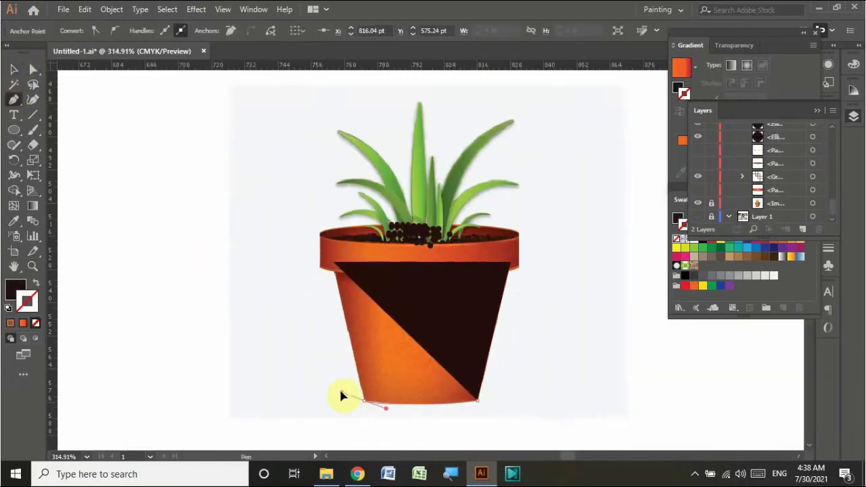
pyautogui.moveTo(325, 388); pyautogui.dragTo(326, 387)
pyautogui.click(334, 262)
# Eyedrop the pot's orange onto the new body shape and reselect it
pyautogui.press('v')
pyautogui.press('i')
pyautogui.click(431, 250)
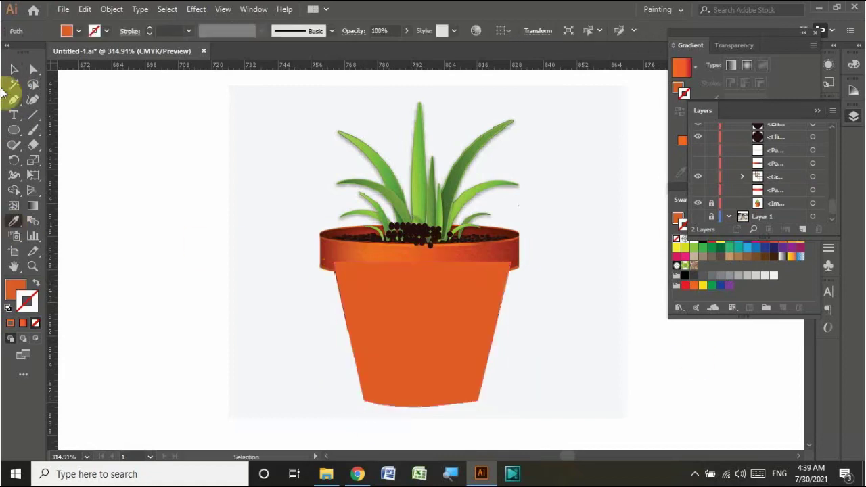
pyautogui.rightClick(426, 342)
pyautogui.click(597, 431)
pyautogui.click(501, 314)
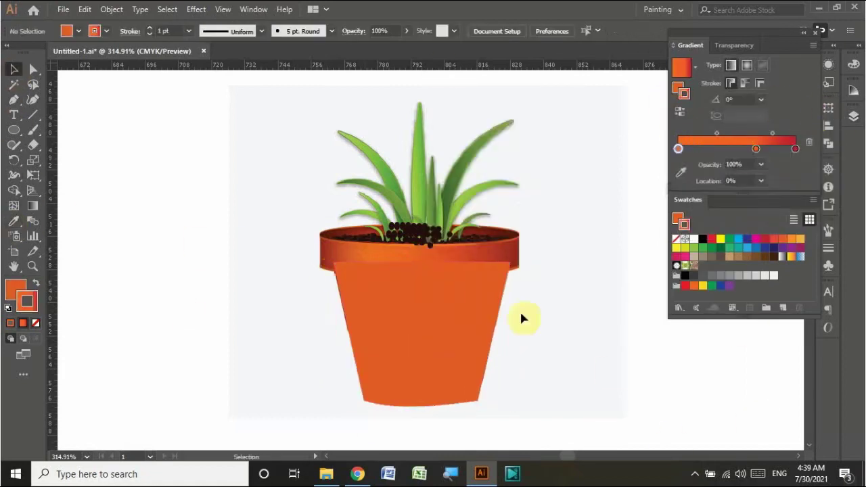
# Apply an orange-to-red gradient fill to the pot body with no outline
pyautogui.press('g')
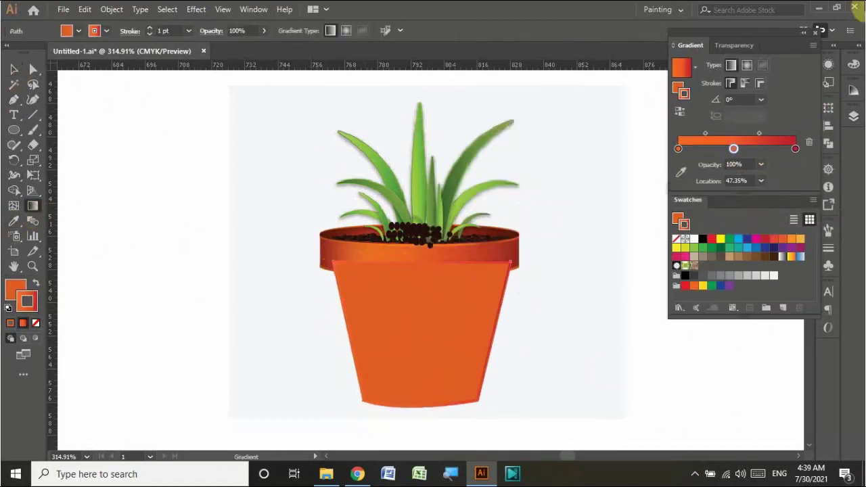
pyautogui.press('v')
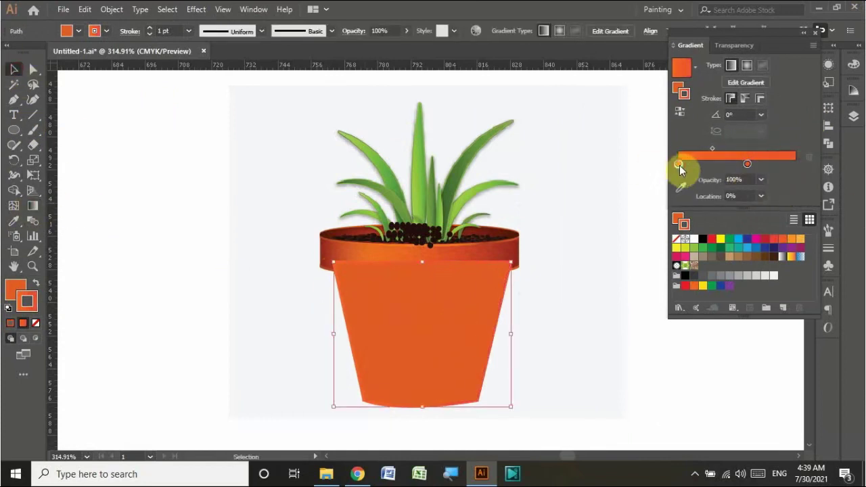
pyautogui.click(35, 323)
pyautogui.click(712, 238)
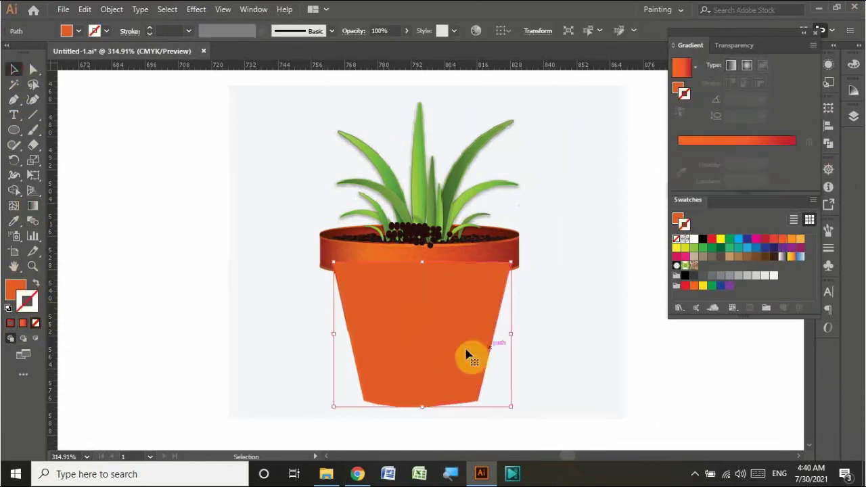
pyautogui.click(779, 140)
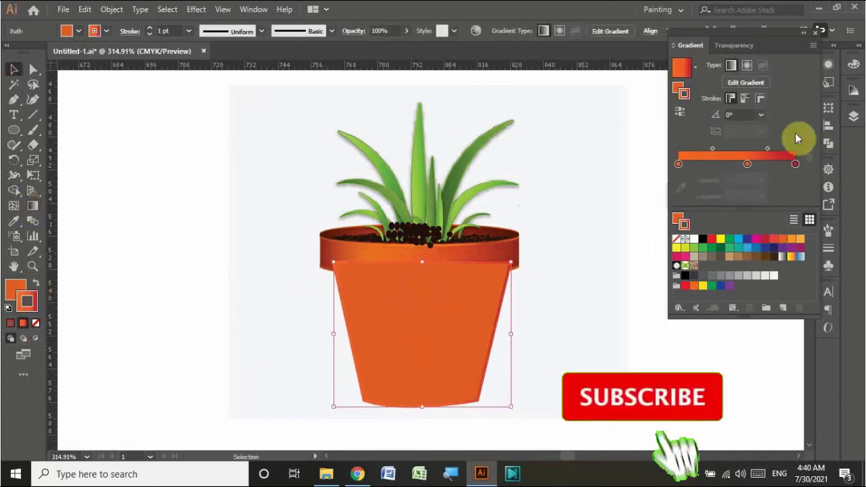
pyautogui.click(10, 323)
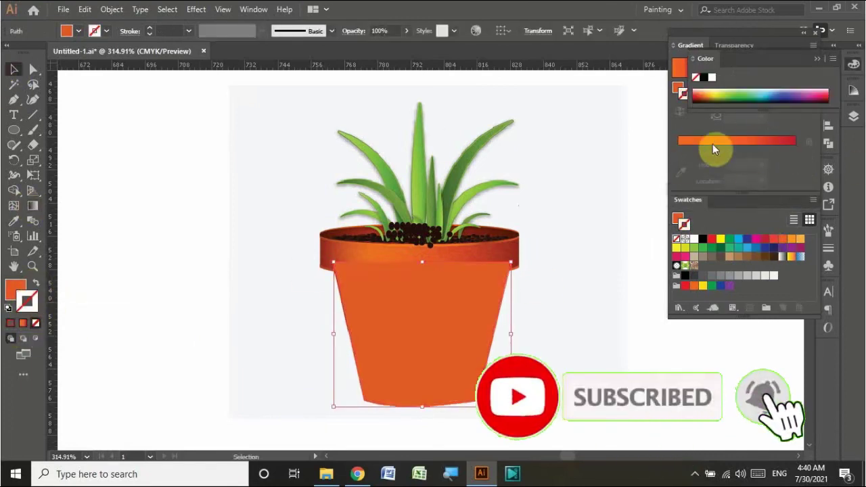
pyautogui.click(23, 323)
# Add a red end stop, set the red midpoint near 76%, and reorder the pot layers
pyautogui.moveTo(711, 239); pyautogui.dragTo(793, 164)
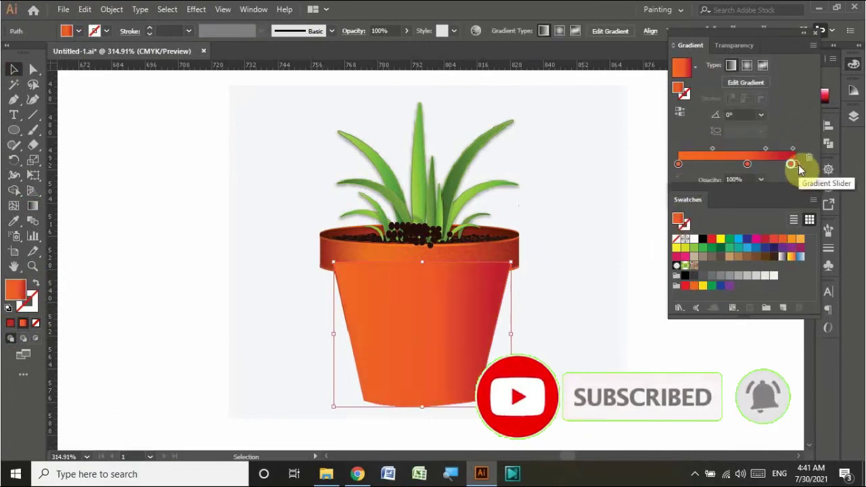
pyautogui.moveTo(711, 148); pyautogui.dragTo(698, 148)
pyautogui.moveTo(765, 148); pyautogui.dragTo(780, 148)
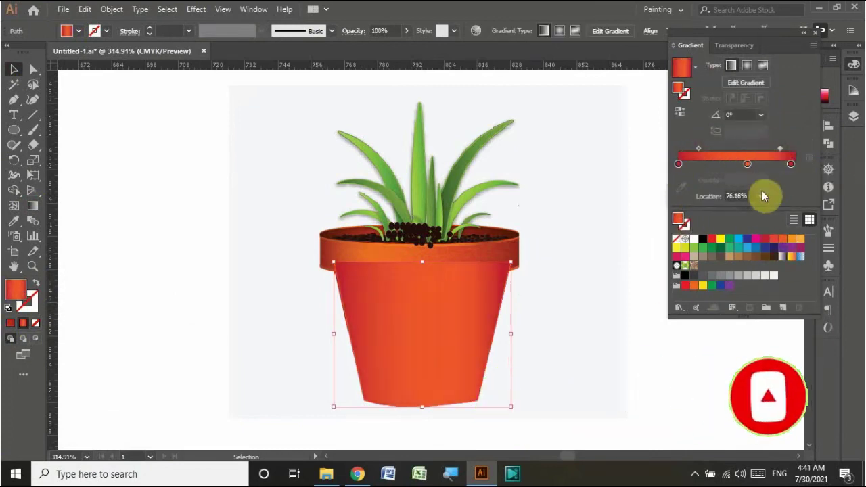
pyautogui.press('F7')
pyautogui.moveTo(716, 176); pyautogui.dragTo(720, 173)
pyautogui.click(412, 236)
# Spread the soil dots along the pot rim
pyautogui.click(529, 247)
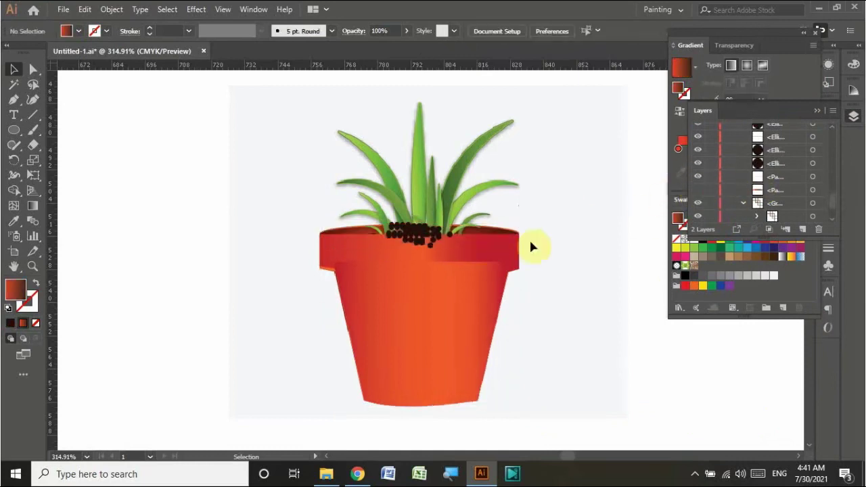
pyautogui.click(700, 176)
pyautogui.moveTo(458, 246); pyautogui.dragTo(381, 248)
pyautogui.moveTo(719, 177); pyautogui.dragTo(697, 203)
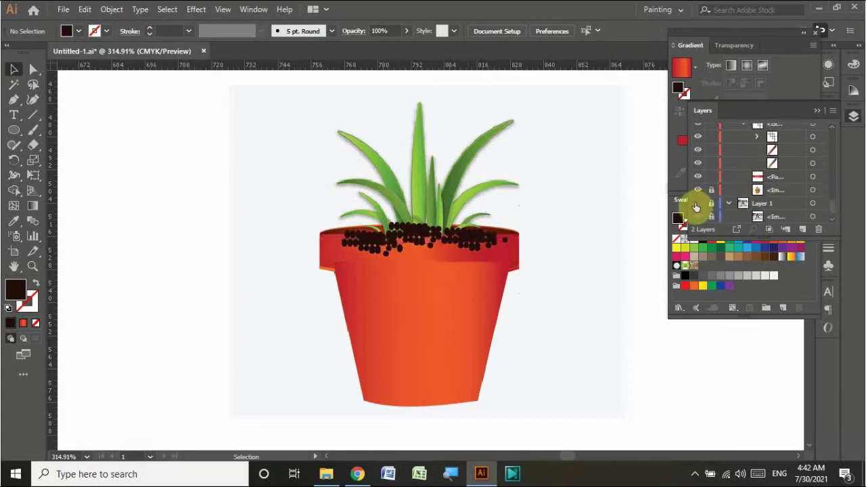
pyautogui.moveTo(462, 261); pyautogui.dragTo(498, 258)
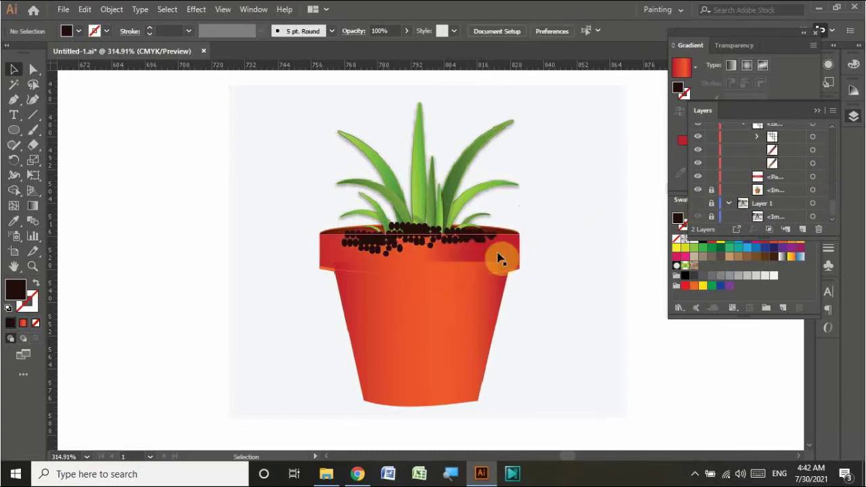
pyautogui.click(699, 183)
pyautogui.moveTo(406, 261); pyautogui.dragTo(406, 250)
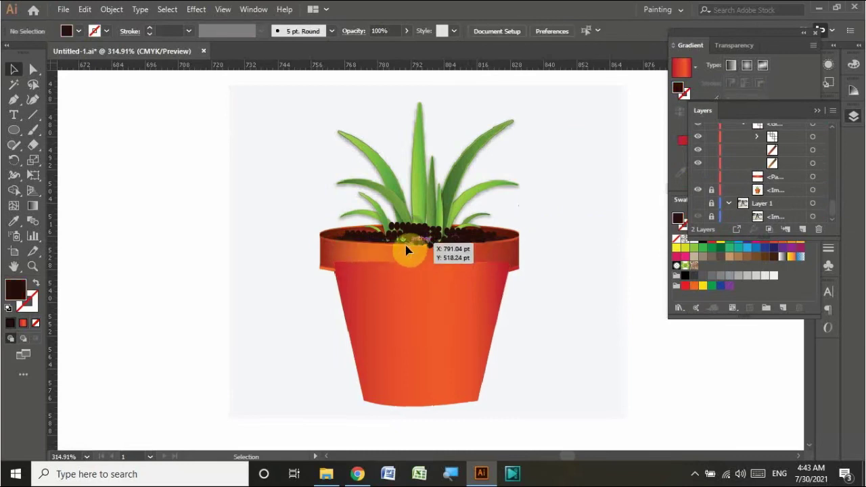
# Bring the pot body to the front and restack the pot parts
pyautogui.click(811, 159)
pyautogui.rightClick(532, 198)
pyautogui.click(704, 399)
pyautogui.rightClick(433, 329)
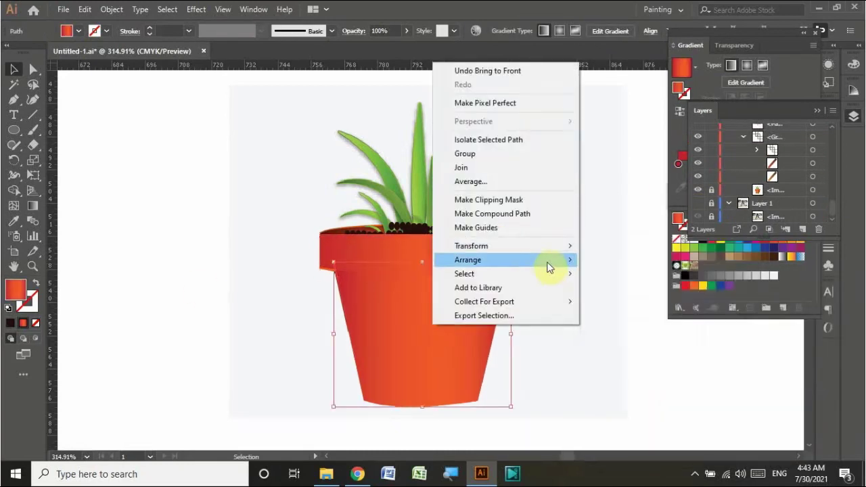
pyautogui.click(647, 269)
pyautogui.scroll(3, 712, 156)
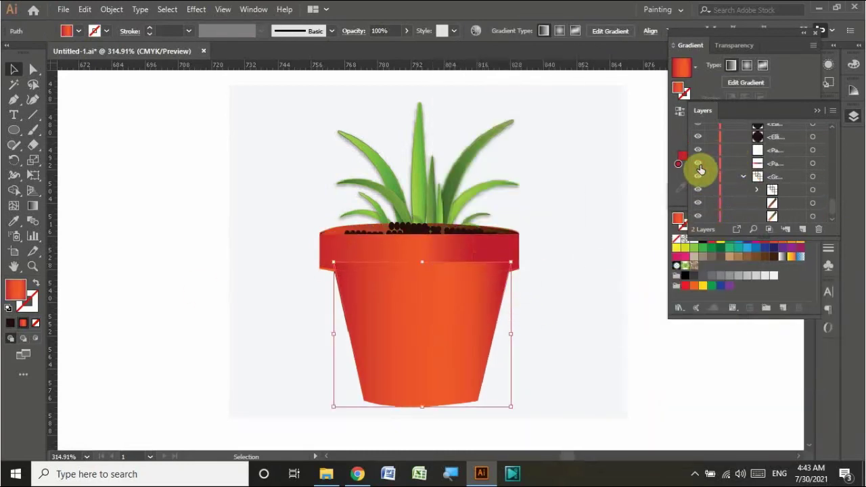
pyautogui.rightClick(335, 233)
pyautogui.click(534, 406)
# Drag a vertical gradient across the pot rim from the leaves down
pyautogui.press('g')
pyautogui.moveTo(437, 108); pyautogui.dragTo(438, 254)
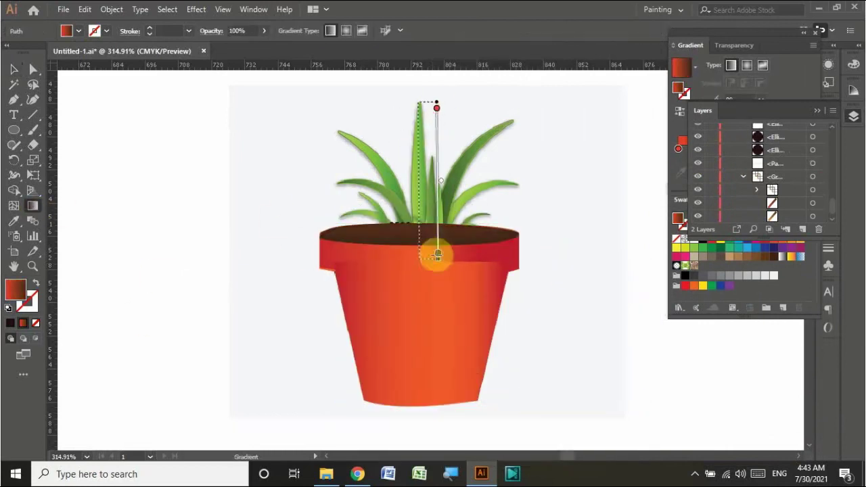
pyautogui.scroll(2, 440, 270)
pyautogui.moveTo(418, 194); pyautogui.dragTo(421, 312)
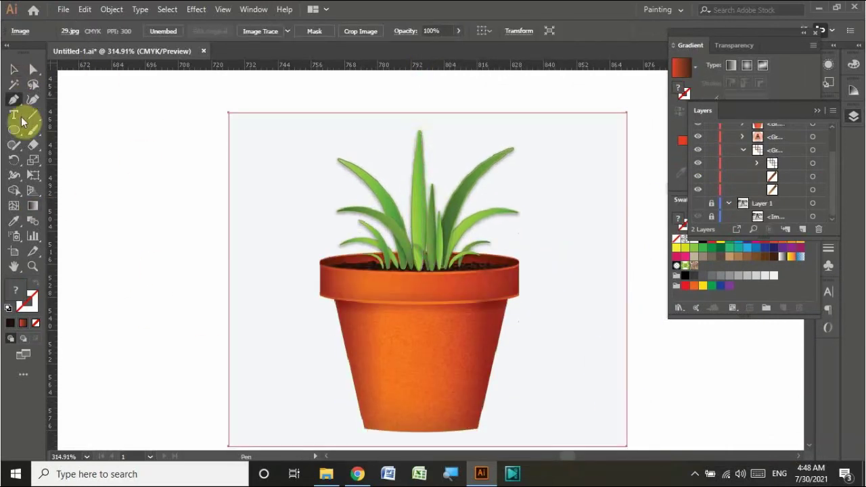
# Draw a thin ellipse over the central leaf and fill it green
pyautogui.click(14, 130)
pyautogui.moveTo(416, 233)
pyautogui.mouseDown()
pyautogui.moveTo(415, 122)
pyautogui.moveTo(405, 130)
pyautogui.mouseUp()
pyautogui.doubleClick(16, 288)
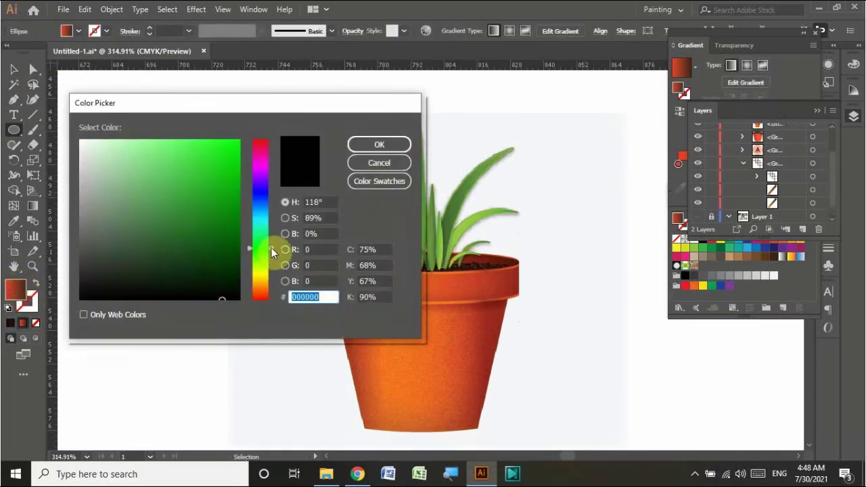
pyautogui.click(235, 148)
pyautogui.click(379, 144)
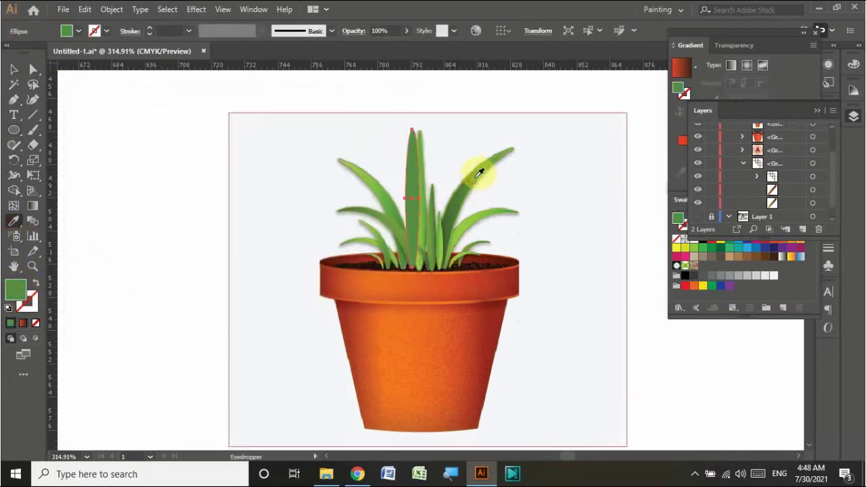
# Copy the thin leaf to the right, shorten it, and pull its top point rightward
pyautogui.press('v')
pyautogui.moveTo(412, 203); pyautogui.dragTo(433, 203)
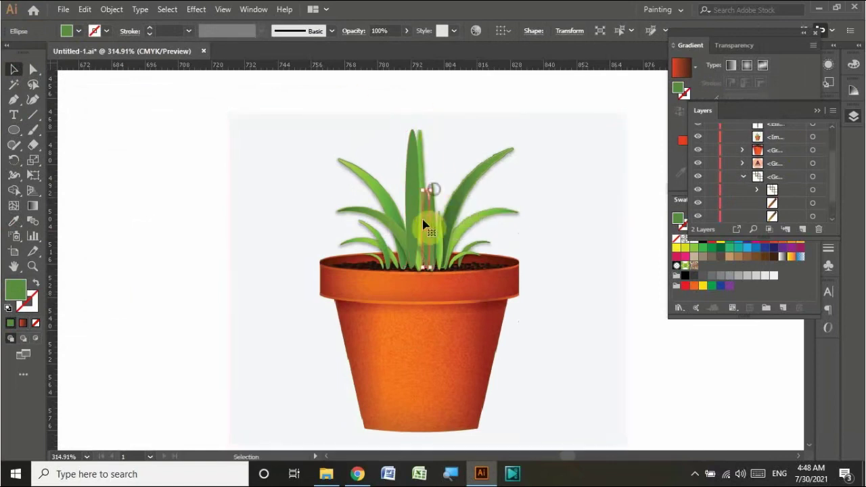
pyautogui.moveTo(435, 127)
pyautogui.mouseDown()
pyautogui.moveTo(431, 184)
pyautogui.moveTo(448, 134)
pyautogui.mouseUp()
pyautogui.press('a')
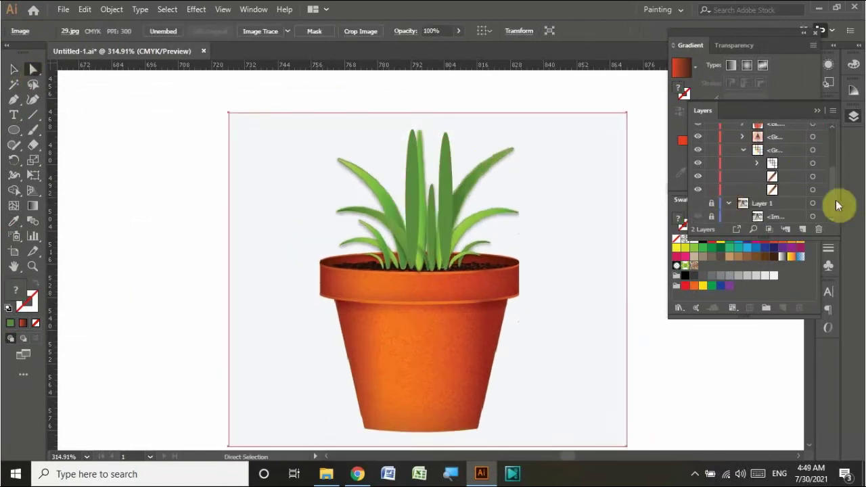
pyautogui.click(711, 217)
pyautogui.moveTo(455, 138)
pyautogui.mouseDown()
pyautogui.moveTo(484, 142)
pyautogui.moveTo(500, 160)
pyautogui.mouseUp()
# Shear the vertical leaf so it slants to the right
pyautogui.hotkey('ctrl', 'z')
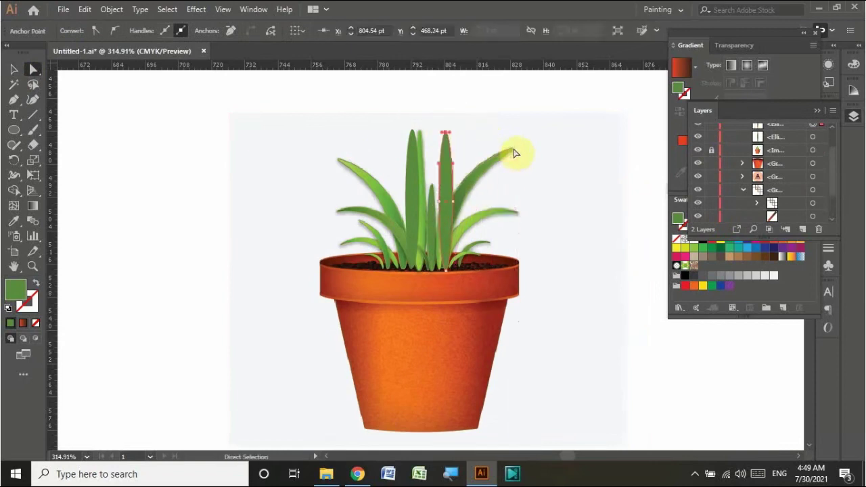
pyautogui.click(33, 160)
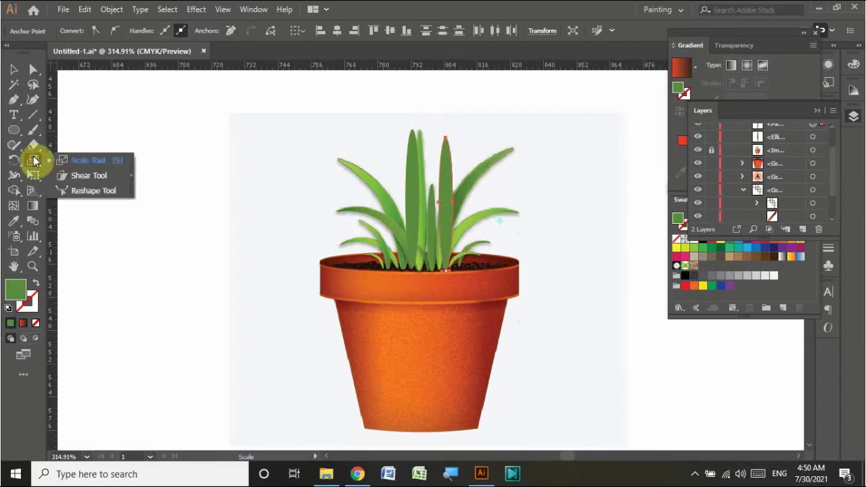
pyautogui.moveTo(33, 160); pyautogui.dragTo(81, 171)
pyautogui.moveTo(447, 143); pyautogui.dragTo(506, 140)
pyautogui.press('v')
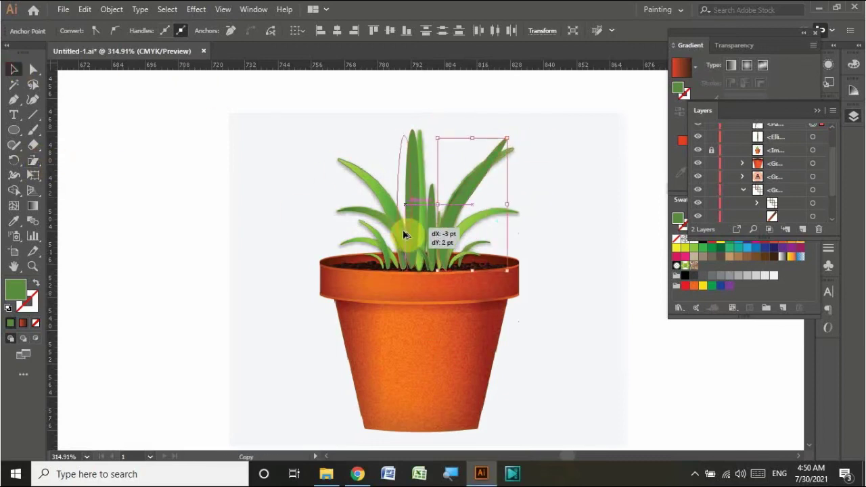
# Copy the vertical leaf, shear it to the left, and extend its tip further left
pyautogui.moveTo(405, 234); pyautogui.dragTo(404, 235)
pyautogui.click(33, 159)
pyautogui.moveTo(364, 136)
pyautogui.mouseDown()
pyautogui.moveTo(385, 191)
pyautogui.moveTo(397, 275)
pyautogui.mouseUp()
pyautogui.press('a')
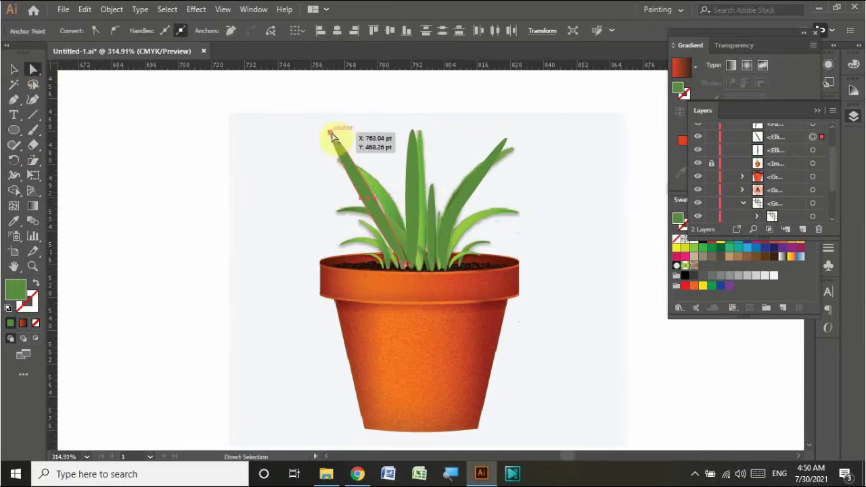
pyautogui.moveTo(333, 136)
pyautogui.mouseDown()
pyautogui.moveTo(302, 147)
pyautogui.moveTo(285, 118)
pyautogui.mouseUp()
pyautogui.press('v')
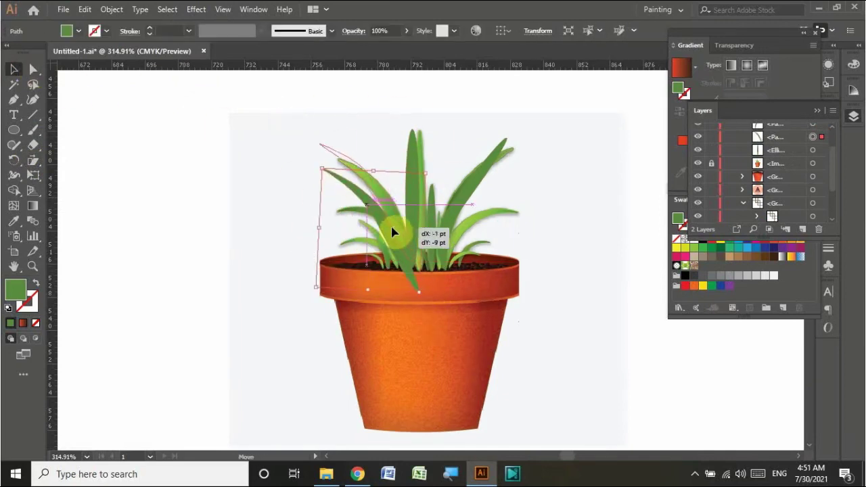
# Reshape the left leaf outward, then rotate and settle the upper-right leaf into the pot
pyautogui.click(418, 221)
pyautogui.click(412, 290)
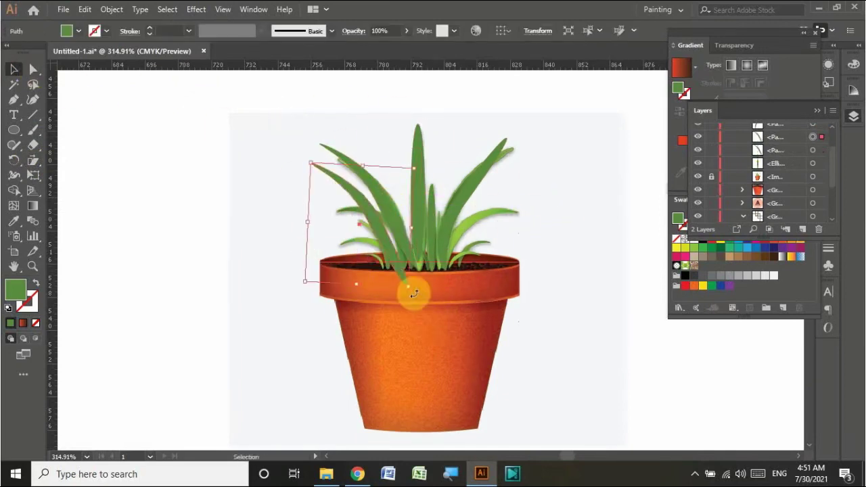
pyautogui.moveTo(412, 290); pyautogui.dragTo(305, 178)
pyautogui.moveTo(352, 223)
pyautogui.mouseDown()
pyautogui.moveTo(409, 269)
pyautogui.moveTo(483, 212)
pyautogui.mouseUp()
pyautogui.moveTo(518, 282); pyautogui.dragTo(495, 287)
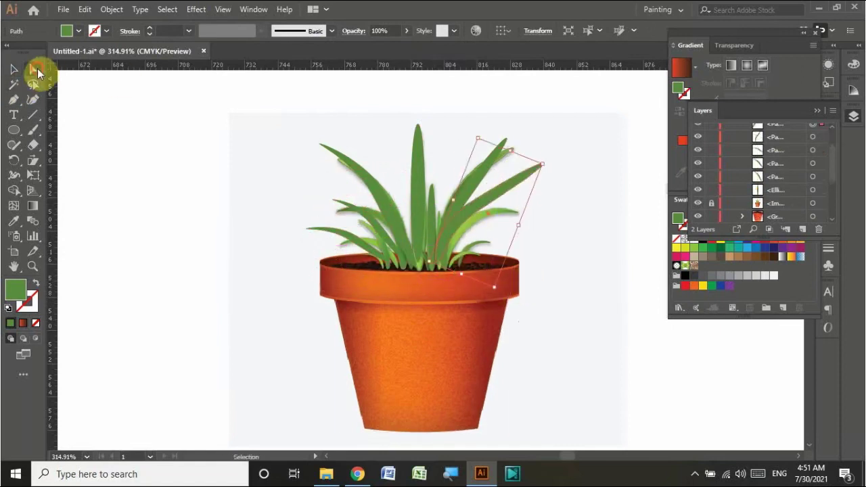
pyautogui.moveTo(540, 165); pyautogui.dragTo(541, 168)
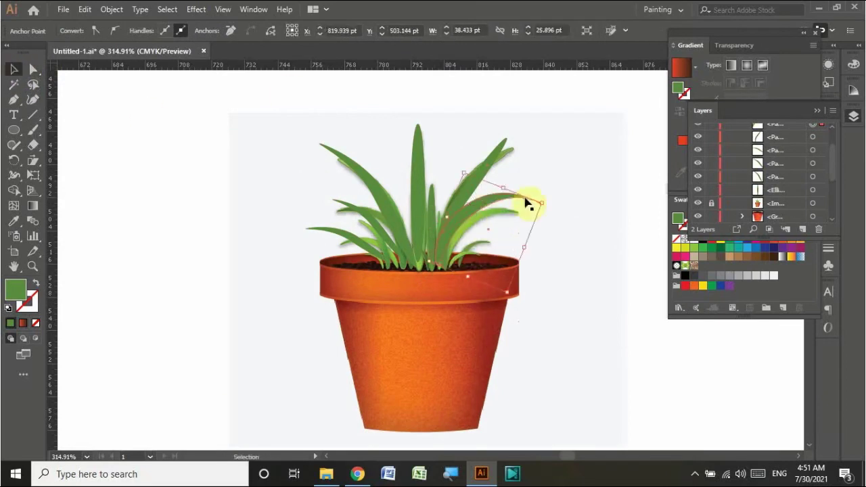
pyautogui.moveTo(526, 201); pyautogui.dragTo(560, 224)
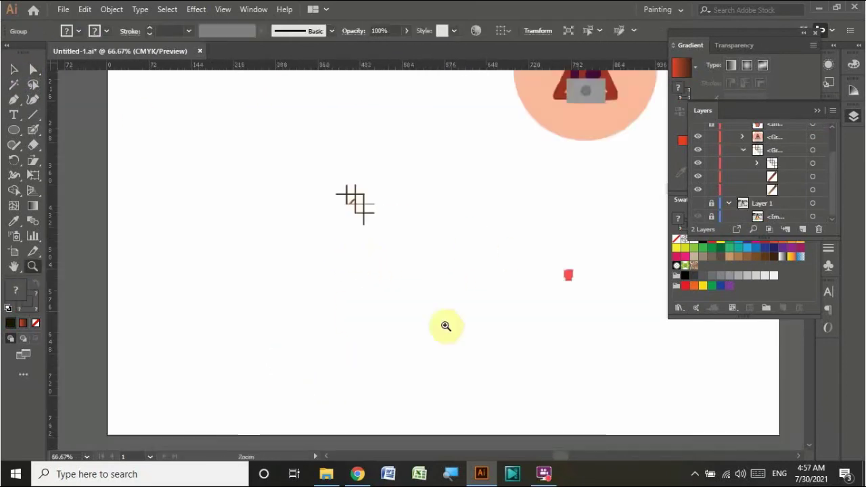
# Shrink the potted plant and set it on the shelf's middle board
pyautogui.moveTo(321, 204); pyautogui.dragTo(409, 298)
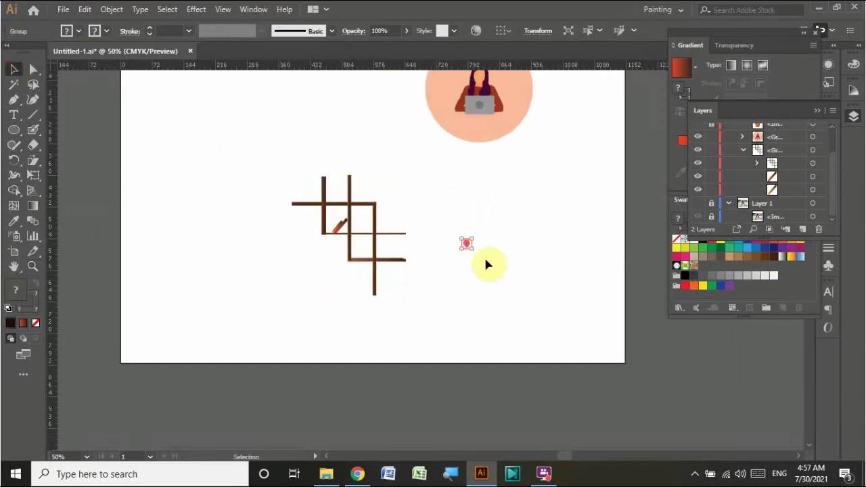
pyautogui.moveTo(473, 250); pyautogui.dragTo(516, 301)
pyautogui.moveTo(497, 294)
pyautogui.mouseDown()
pyautogui.moveTo(407, 223)
pyautogui.moveTo(390, 231)
pyautogui.mouseUp()
pyautogui.click(234, 120)
pyautogui.scroll(5, 337, 224)
pyautogui.moveTo(479, 210); pyautogui.dragTo(482, 237)
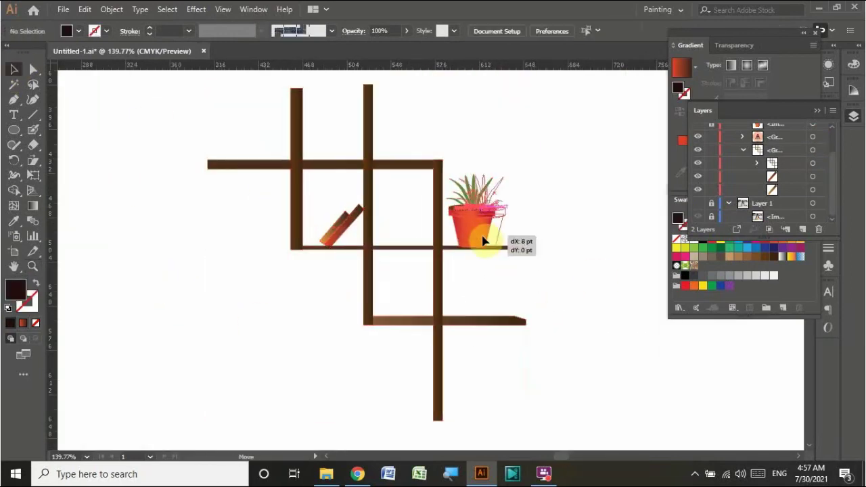
pyautogui.rightClick(486, 238)
pyautogui.press('Escape')
pyautogui.click(555, 288)
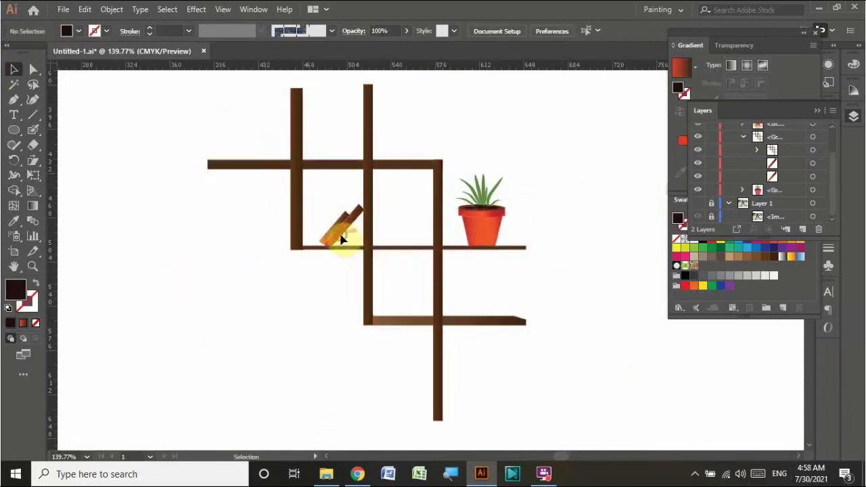
# Duplicate the slanted board below-left of the shelf and gather the copies into a tight stack
pyautogui.moveTo(351, 234)
pyautogui.mouseDown()
pyautogui.moveTo(172, 312)
pyautogui.moveTo(183, 347)
pyautogui.mouseUp()
pyautogui.rightClick(442, 249)
pyautogui.click(338, 365)
pyautogui.rightClick(347, 226)
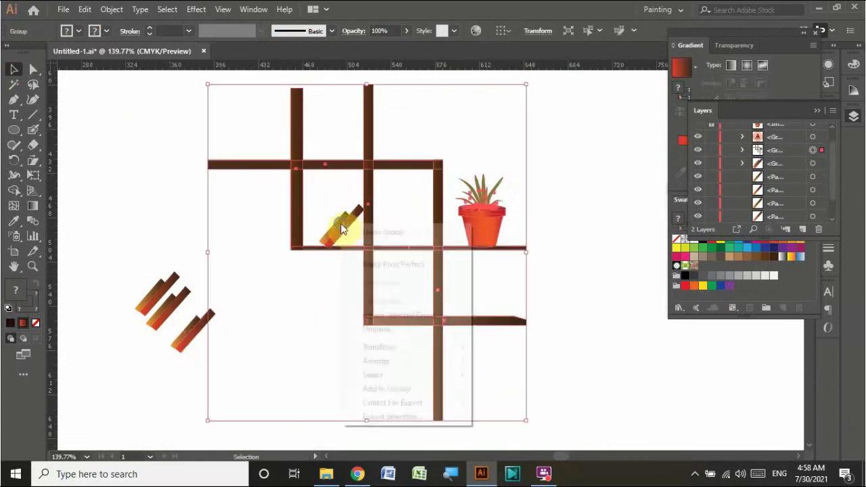
pyautogui.click(304, 392)
pyautogui.moveTo(157, 306)
pyautogui.mouseDown()
pyautogui.moveTo(169, 333)
pyautogui.moveTo(184, 325)
pyautogui.mouseUp()
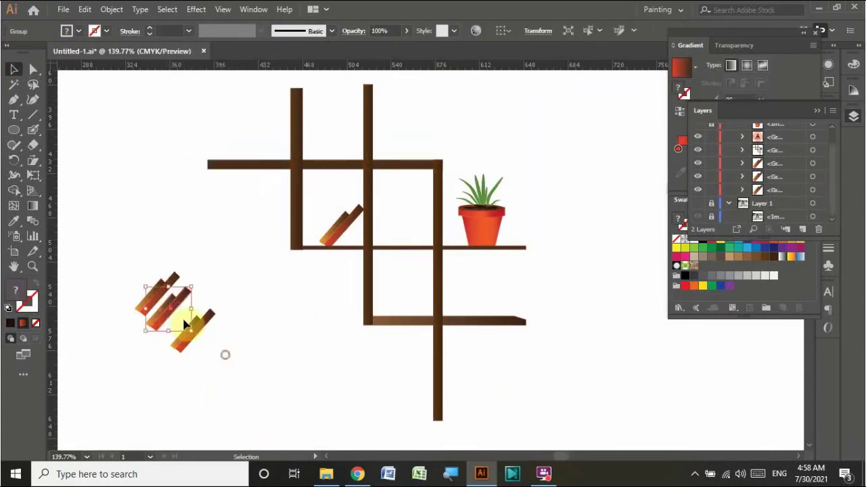
pyautogui.click(197, 344)
# Duplicate the four-board group beside itself and group all the boards into one book row
pyautogui.press('z')
pyautogui.moveTo(135, 271); pyautogui.dragTo(205, 342)
pyautogui.press('v')
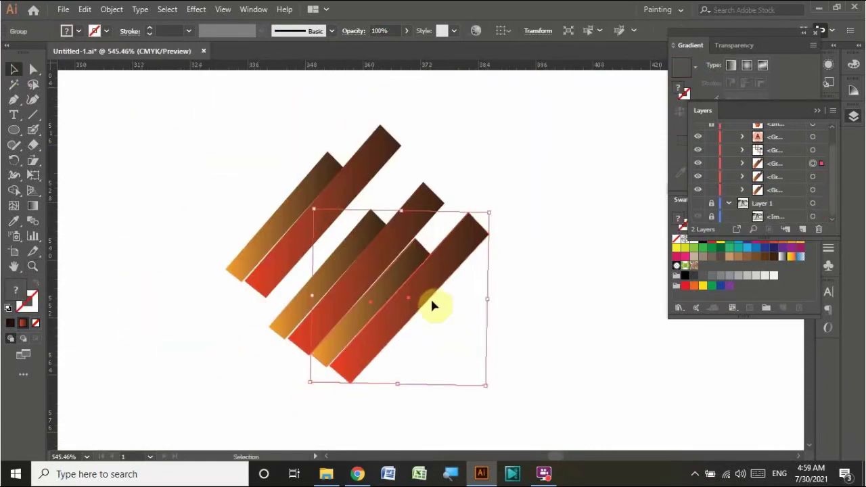
pyautogui.click(406, 284)
pyautogui.click(419, 231)
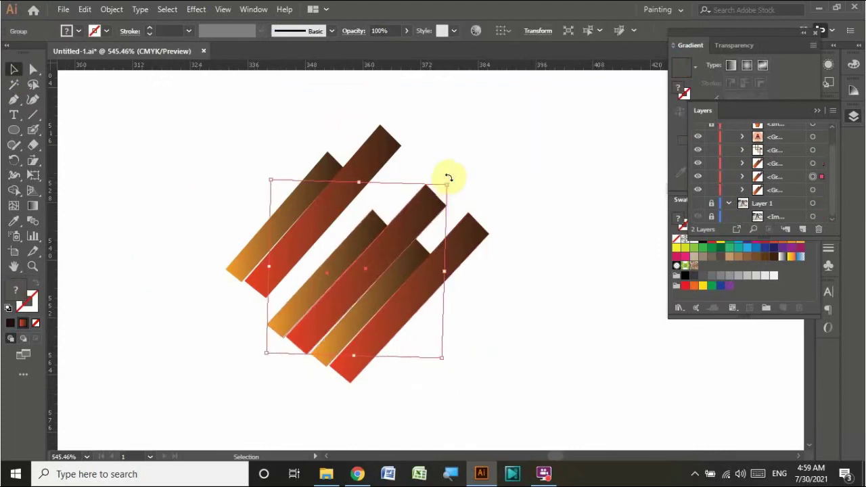
pyautogui.click(448, 177)
pyautogui.hotkey('ctrl', 'z')
pyautogui.moveTo(391, 328)
pyautogui.mouseDown()
pyautogui.moveTo(478, 388)
pyautogui.moveTo(423, 258)
pyautogui.mouseUp()
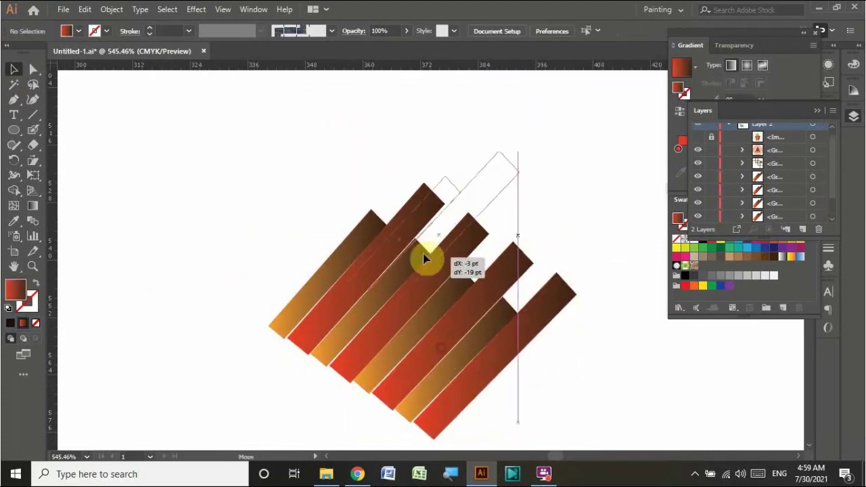
pyautogui.rightClick(454, 142)
pyautogui.click(514, 230)
# Move the book group onto the top shelf and tilt the books upright
pyautogui.scroll(-5, 572, 182)
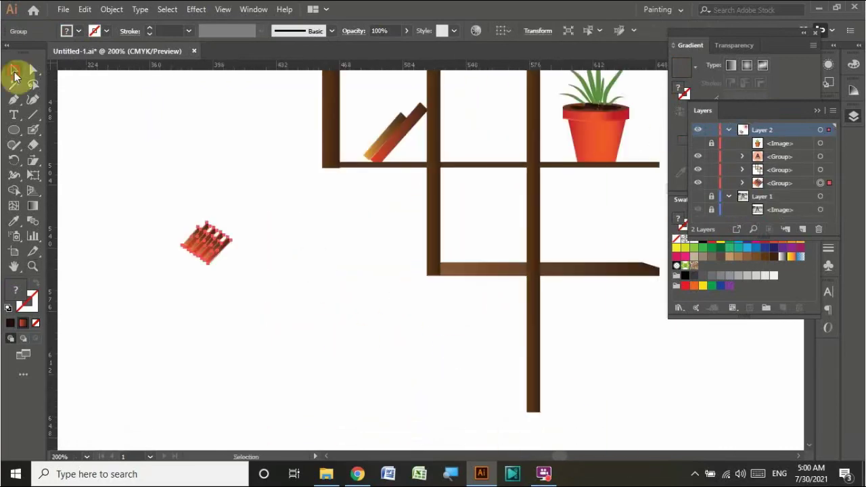
pyautogui.scroll(-1, 352, 406)
pyautogui.moveTo(386, 172); pyautogui.dragTo(422, 167)
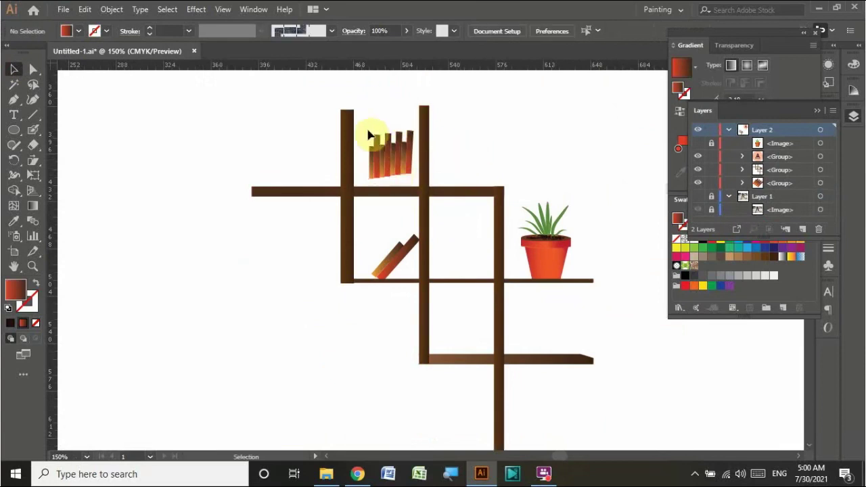
pyautogui.moveTo(367, 135); pyautogui.dragTo(402, 165)
pyautogui.click(280, 155)
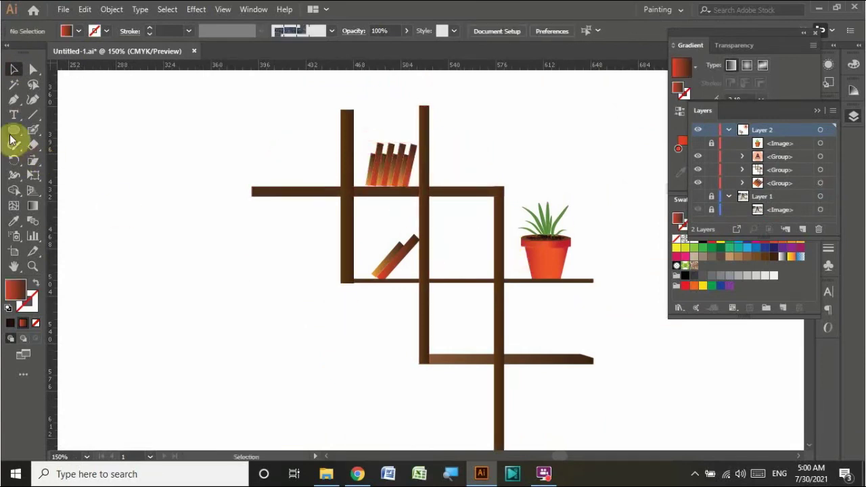
# Draw two rounded rectangles for the bottle's neck and body, and select both
pyautogui.click(68, 144)
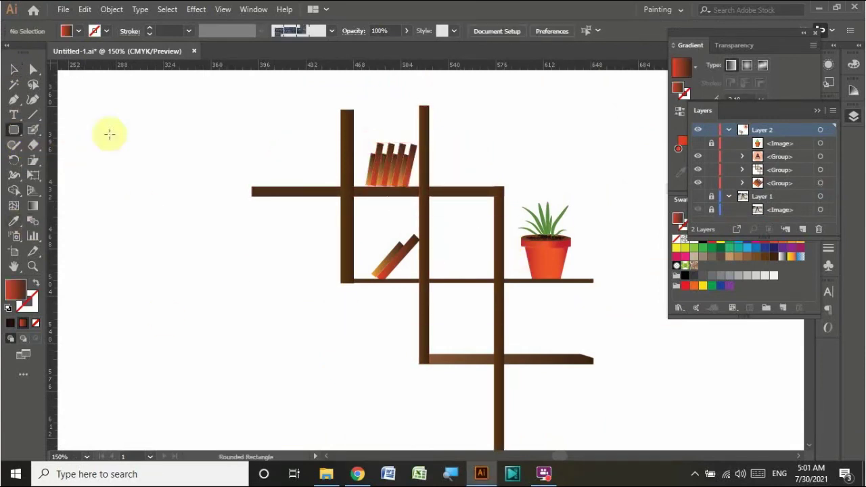
pyautogui.moveTo(110, 133); pyautogui.dragTo(143, 307)
pyautogui.press('v')
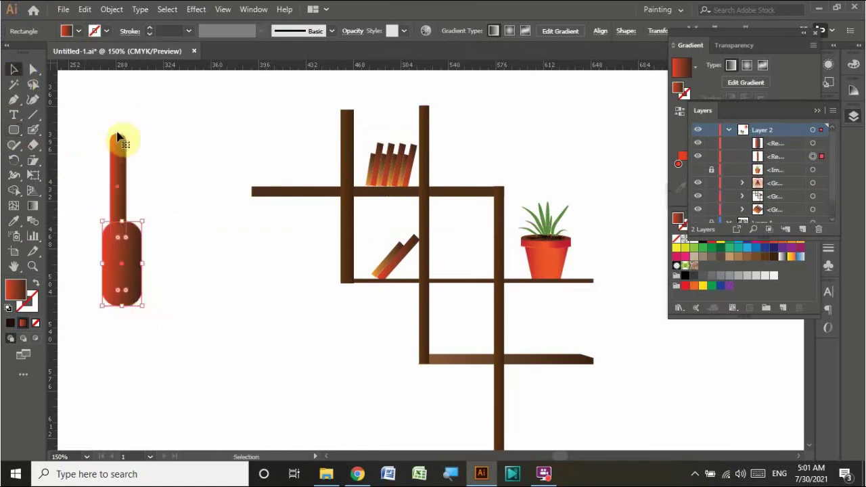
pyautogui.moveTo(119, 142); pyautogui.dragTo(120, 179)
# Centre-align the two rectangles horizontally and merge them into one bottle shape
pyautogui.click(498, 31)
pyautogui.click(395, 66)
pyautogui.click(473, 65)
pyautogui.click(110, 208)
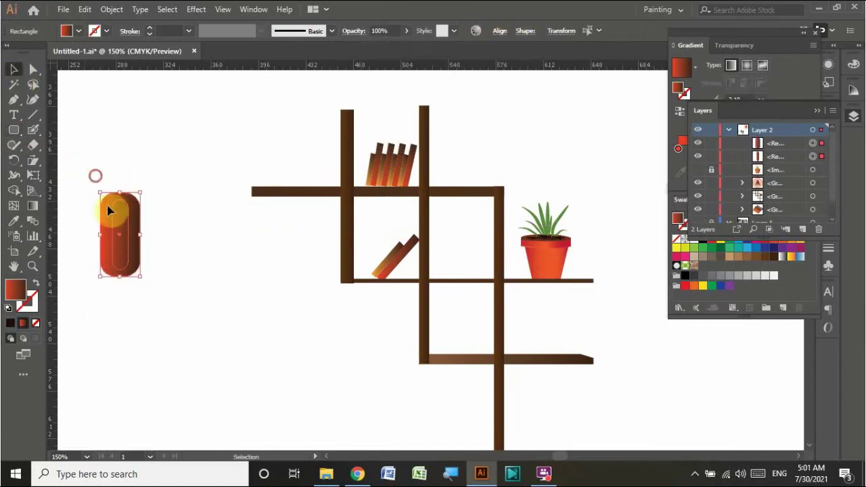
pyautogui.click(499, 30)
pyautogui.click(474, 106)
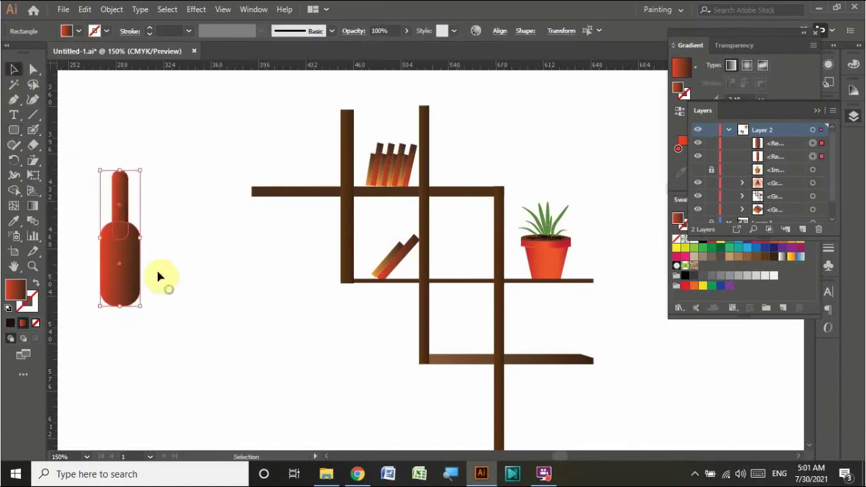
pyautogui.click(822, 113)
# Fill the bottle dark green, then apply a green linear gradient running vertically
pyautogui.doubleClick(15, 289)
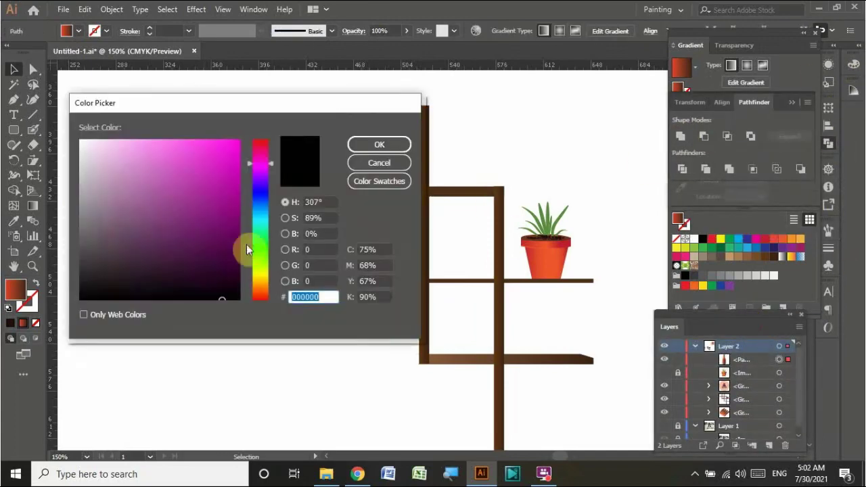
pyautogui.moveTo(246, 244); pyautogui.dragTo(243, 257)
pyautogui.press('Return')
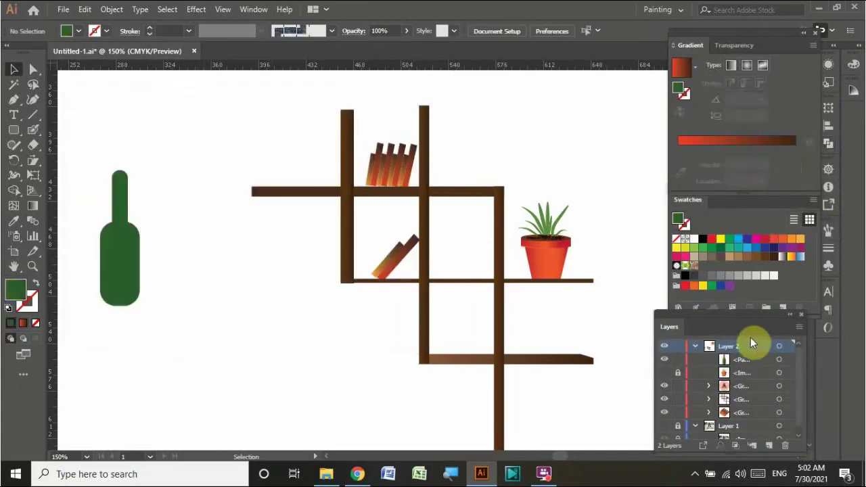
pyautogui.click(120, 236)
pyautogui.click(680, 164)
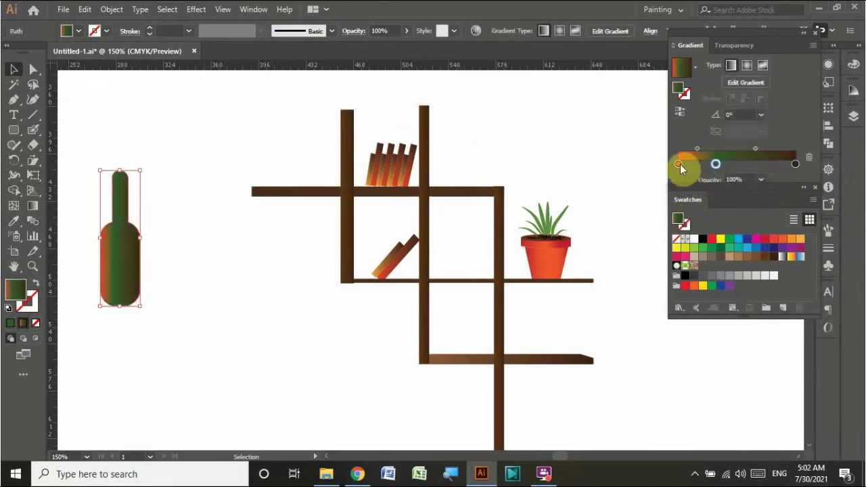
pyautogui.moveTo(681, 242); pyautogui.dragTo(702, 167)
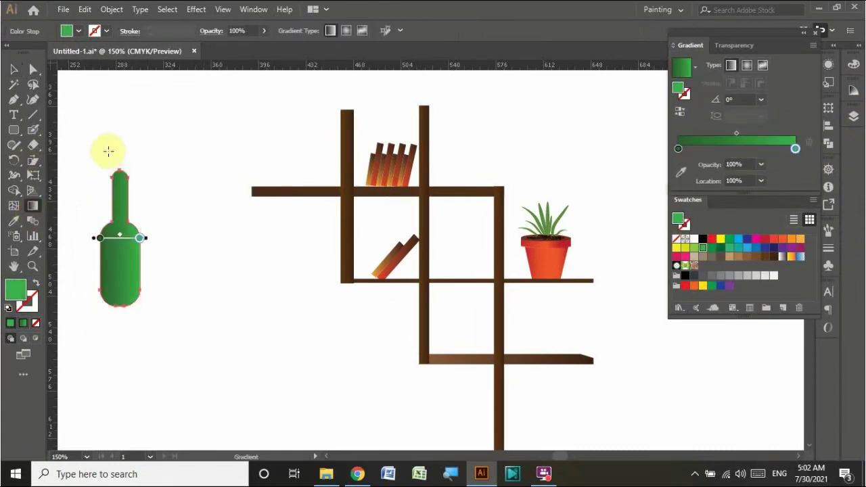
pyautogui.moveTo(117, 163); pyautogui.dragTo(116, 359)
# Draw a thin rectangle just above the bottle's neck
pyautogui.click(33, 69)
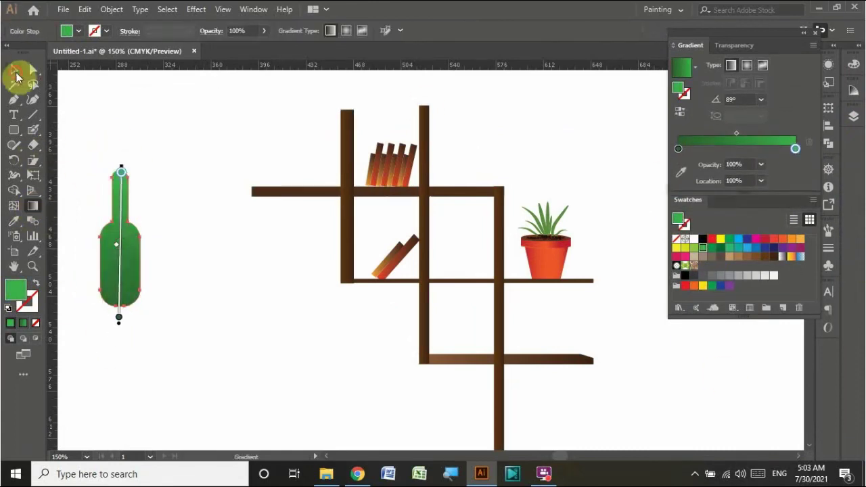
pyautogui.moveTo(105, 161); pyautogui.dragTo(163, 191)
pyautogui.click(16, 71)
pyautogui.click(97, 225)
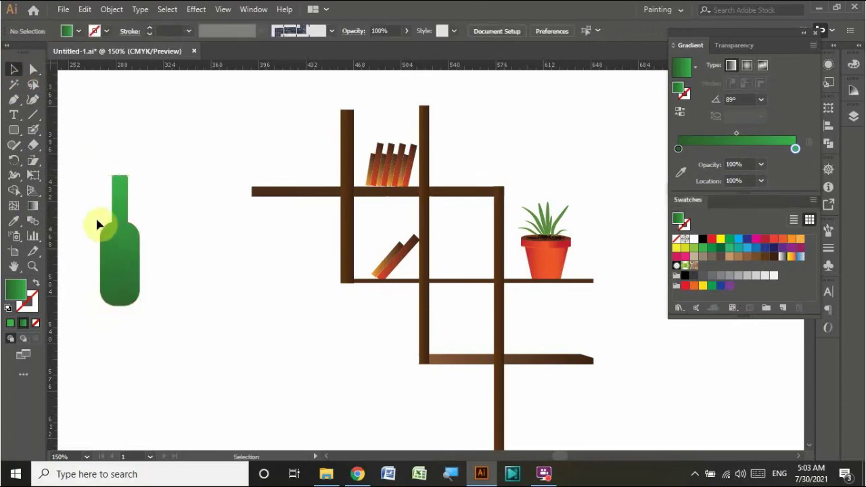
pyautogui.click(14, 130)
pyautogui.moveTo(73, 153); pyautogui.dragTo(123, 149)
# Fill the thin rectangle black and move it into position
pyautogui.press('v')
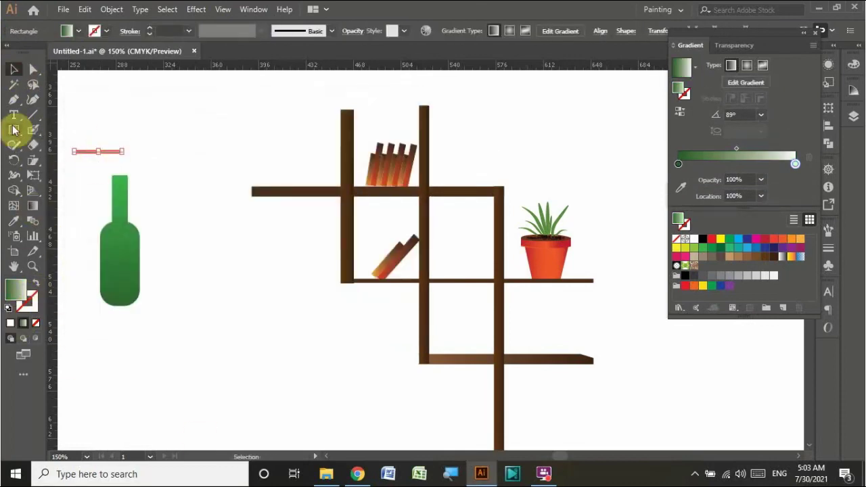
pyautogui.doubleClick(15, 290)
pyautogui.click(379, 143)
pyautogui.click(329, 132)
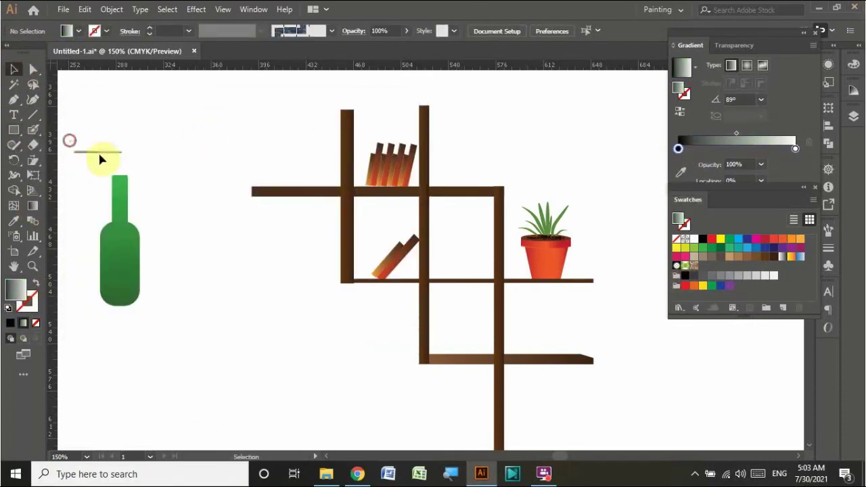
pyautogui.click(100, 154)
pyautogui.click(699, 261)
pyautogui.moveTo(101, 155)
pyautogui.mouseDown()
pyautogui.moveTo(150, 138)
pyautogui.moveTo(143, 149)
pyautogui.moveTo(200, 246)
pyautogui.mouseUp()
# Align the two black lines, centre them on the enlarged bottle, and group them together
pyautogui.click(443, 31)
pyautogui.click(393, 73)
pyautogui.click(193, 97)
pyautogui.moveTo(126, 251); pyautogui.dragTo(184, 241)
pyautogui.moveTo(205, 300); pyautogui.dragTo(230, 394)
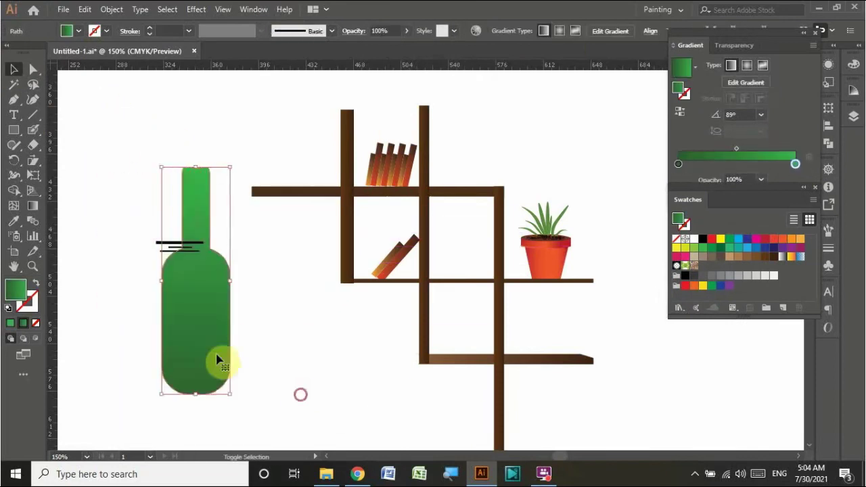
pyautogui.click(541, 31)
pyautogui.moveTo(236, 273)
pyautogui.mouseDown()
pyautogui.moveTo(159, 253)
pyautogui.moveTo(237, 273)
pyautogui.mouseUp()
pyautogui.rightClick(198, 209)
pyautogui.click(245, 292)
# Add a second pair of lines lower down and a label rectangle with the bottle's green gradient
pyautogui.moveTo(131, 175); pyautogui.dragTo(177, 295)
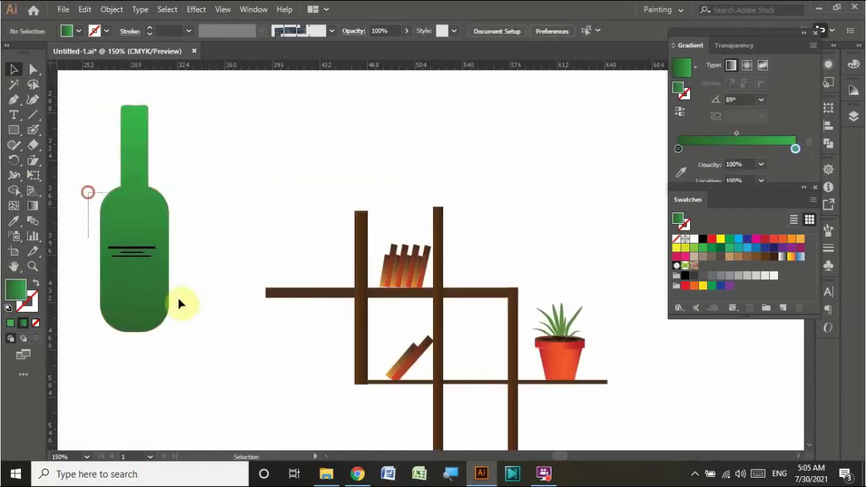
pyautogui.hotkey('ctrl', 'z')
pyautogui.moveTo(142, 267); pyautogui.dragTo(140, 312)
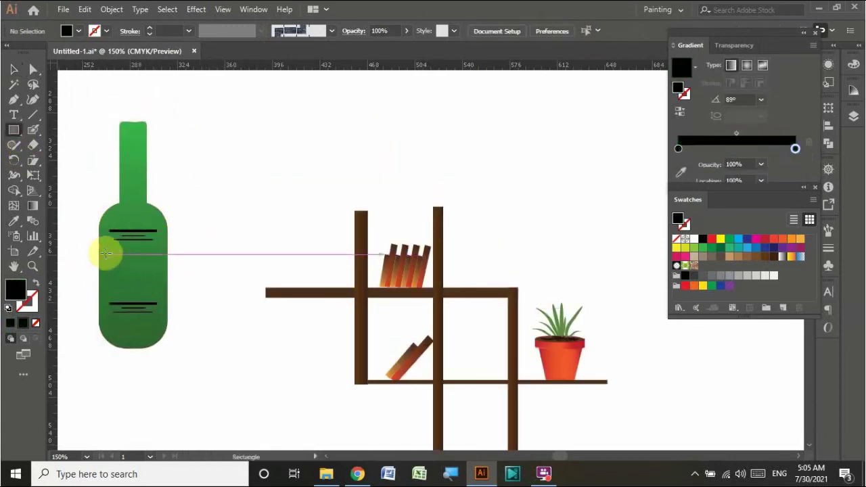
pyautogui.moveTo(106, 252); pyautogui.dragTo(158, 284)
pyautogui.press('i')
pyautogui.click(88, 200)
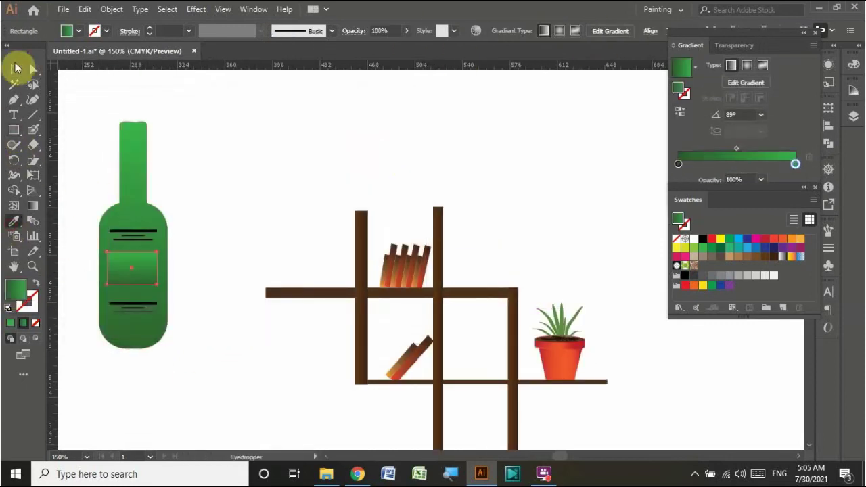
# Adjust the neck height, round the bottle's bottom corners, and shrink it to shelf size
pyautogui.click(33, 69)
pyautogui.moveTo(109, 115); pyautogui.dragTo(205, 154)
pyautogui.moveTo(134, 137); pyautogui.dragTo(133, 162)
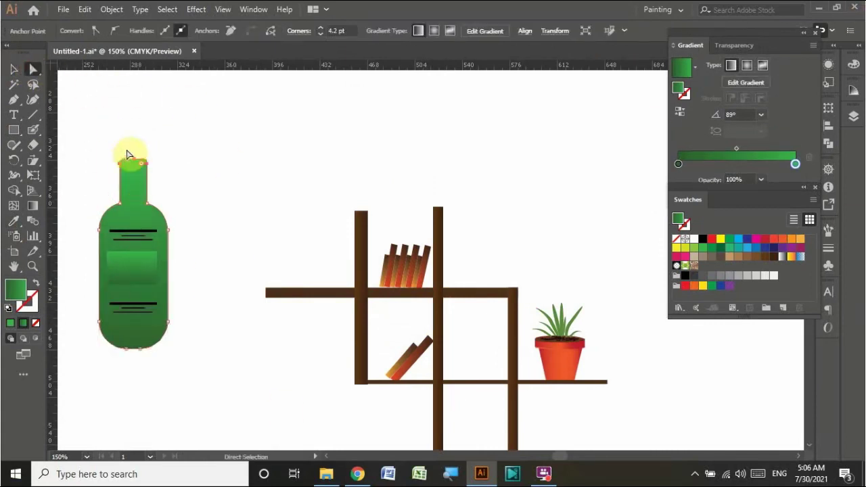
pyautogui.click(16, 72)
pyautogui.moveTo(88, 366); pyautogui.dragTo(171, 330)
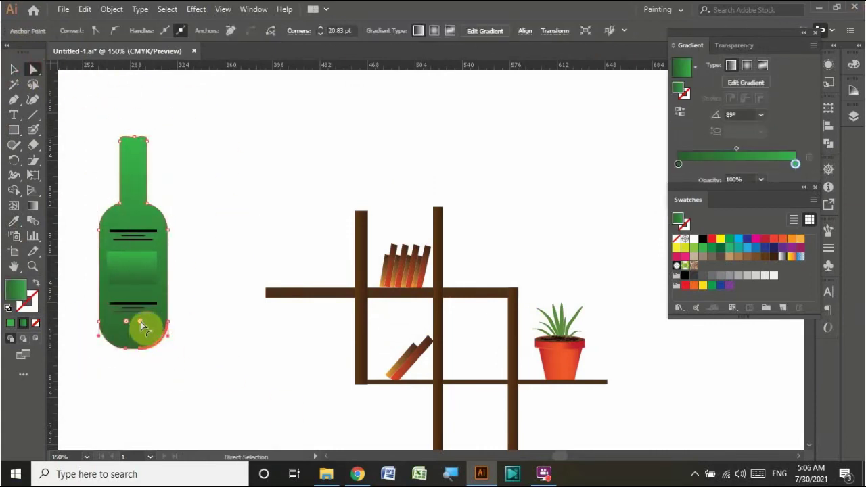
pyautogui.press('v')
pyautogui.click(151, 236)
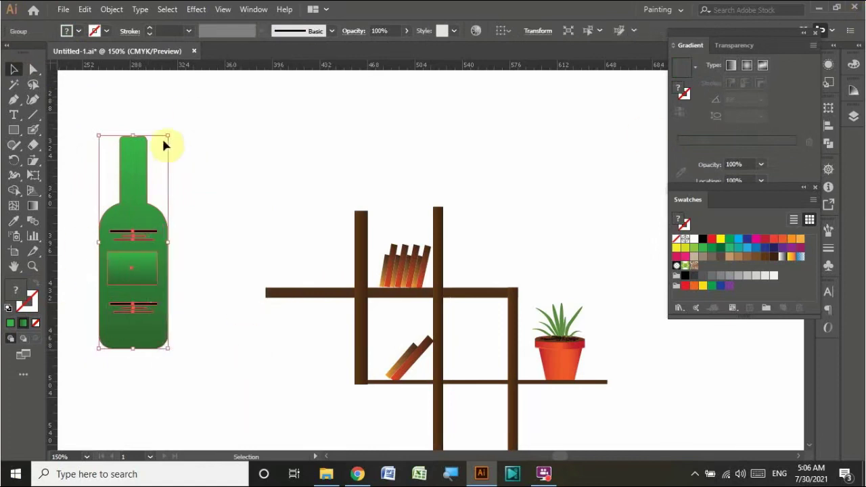
pyautogui.moveTo(163, 144)
pyautogui.mouseDown()
pyautogui.moveTo(139, 303)
pyautogui.moveTo(112, 309)
pyautogui.mouseUp()
# Place the bottle on the shelf beside the plant and bring it to the front
pyautogui.moveTo(105, 331); pyautogui.dragTo(466, 358)
pyautogui.scroll(-3, 305, 257)
pyautogui.hscroll(3, 304, 257)
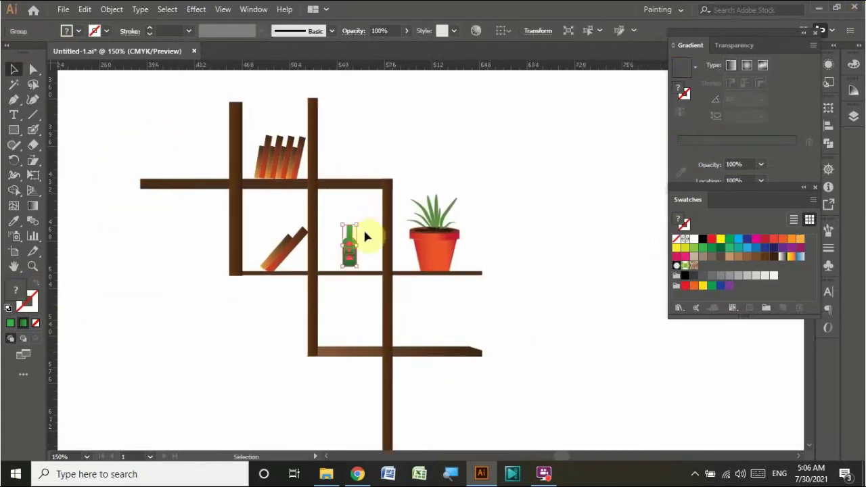
pyautogui.rightClick(368, 248)
pyautogui.click(522, 388)
# Group the shelf with all its items and scale the group down
pyautogui.moveTo(139, 112); pyautogui.dragTo(480, 350)
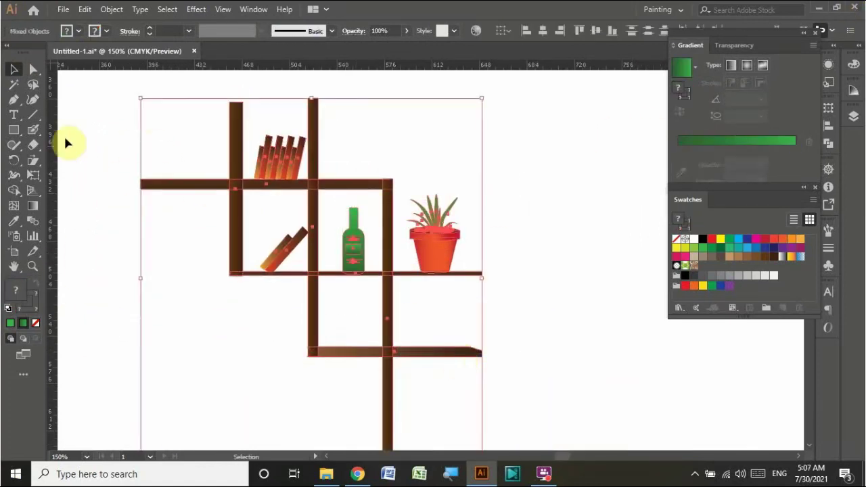
pyautogui.rightClick(394, 269)
pyautogui.click(424, 345)
pyautogui.moveTo(481, 98); pyautogui.dragTo(374, 304)
pyautogui.keyDown('alt'); pyautogui.click(464, 288); pyautogui.keyUp('alt')
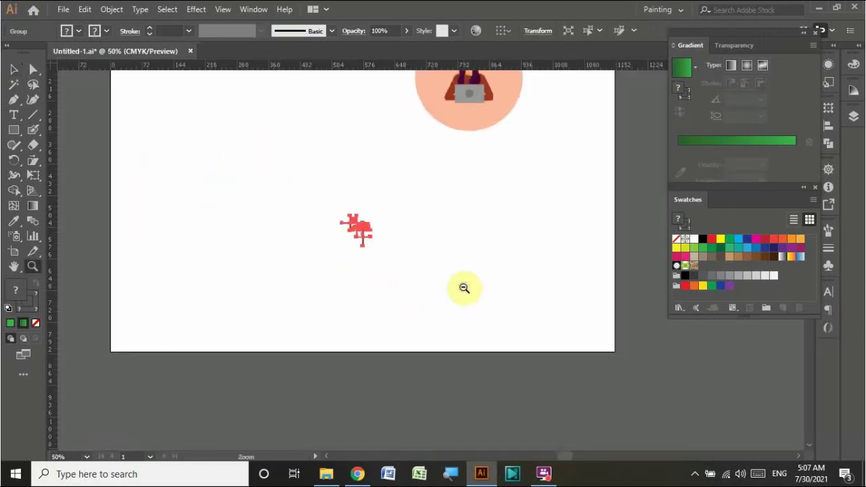
pyautogui.scroll(3, 511, 222)
# Position the small shelf in the peach circle's upper left and shift the illustration down-left
pyautogui.moveTo(286, 338); pyautogui.dragTo(371, 171)
pyautogui.rightClick(440, 192)
pyautogui.press('Escape')
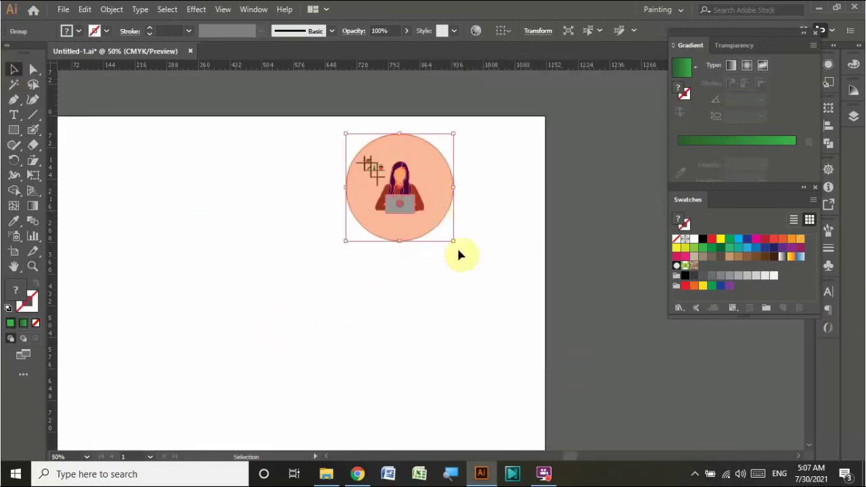
pyautogui.moveTo(454, 242); pyautogui.dragTo(528, 314)
pyautogui.moveTo(484, 242); pyautogui.dragTo(452, 240)
pyautogui.moveTo(383, 175); pyautogui.dragTo(367, 199)
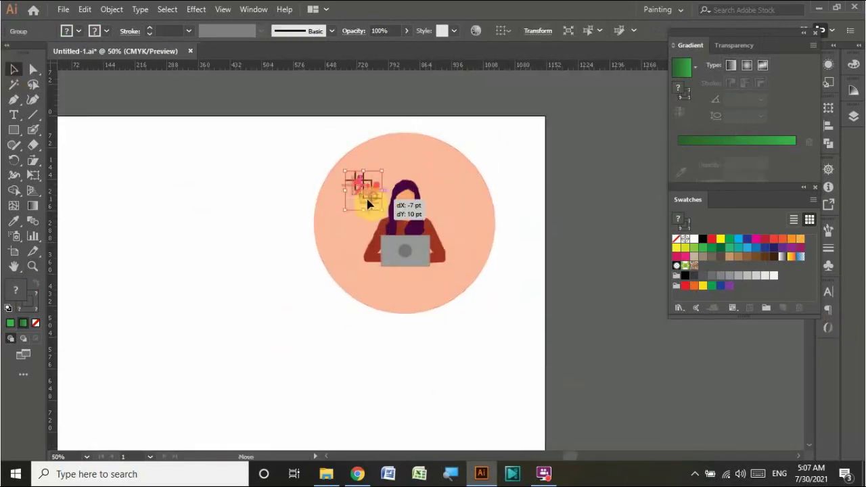
pyautogui.click(424, 93)
pyautogui.click(406, 243)
pyautogui.moveTo(406, 243); pyautogui.dragTo(291, 282)
pyautogui.click(113, 166)
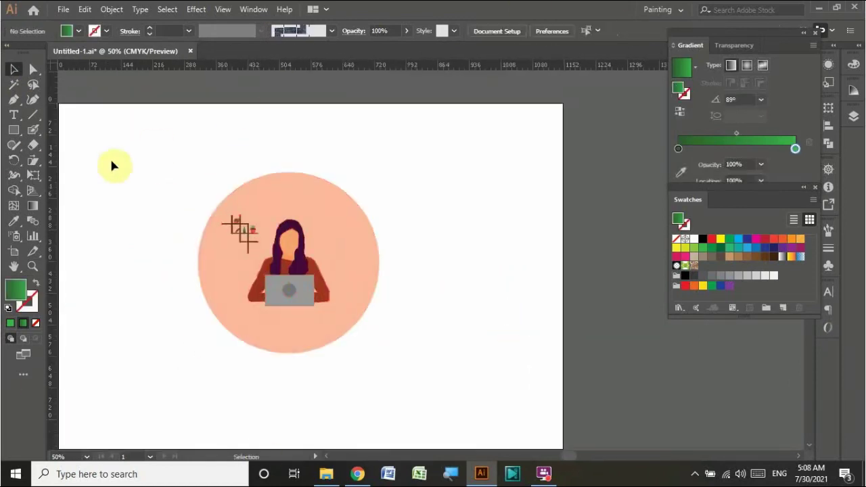
# Draw a rounded bar under the laptop in the hair's dark purple and duplicate it just below
pyautogui.moveTo(14, 129); pyautogui.dragTo(55, 144)
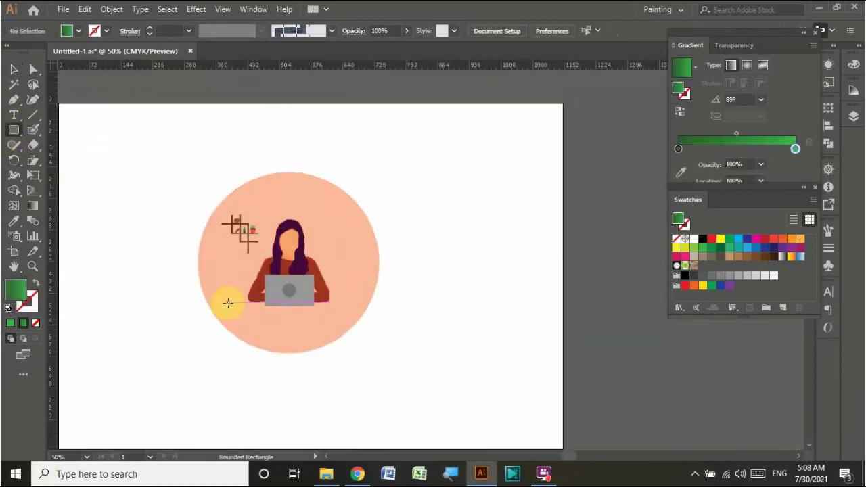
pyautogui.moveTo(333, 312); pyautogui.dragTo(333, 312)
pyautogui.click(14, 220)
pyautogui.click(286, 216)
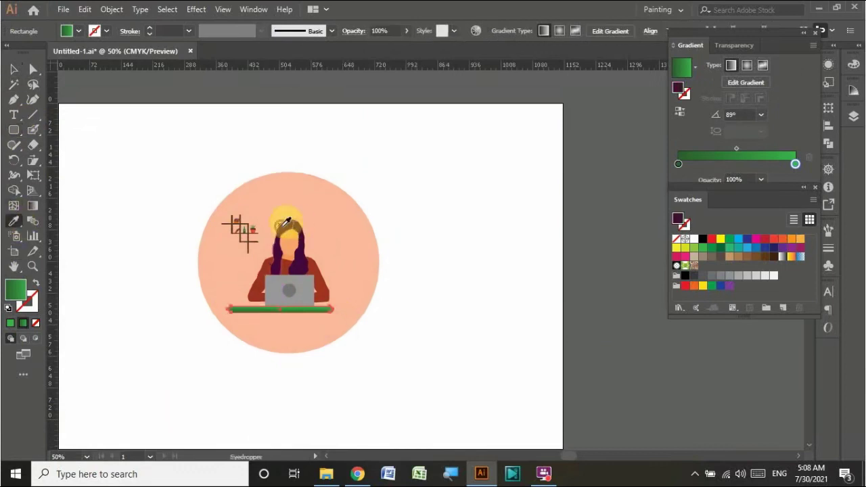
pyautogui.press('v')
pyautogui.click(135, 285)
pyautogui.moveTo(253, 313); pyautogui.dragTo(295, 325)
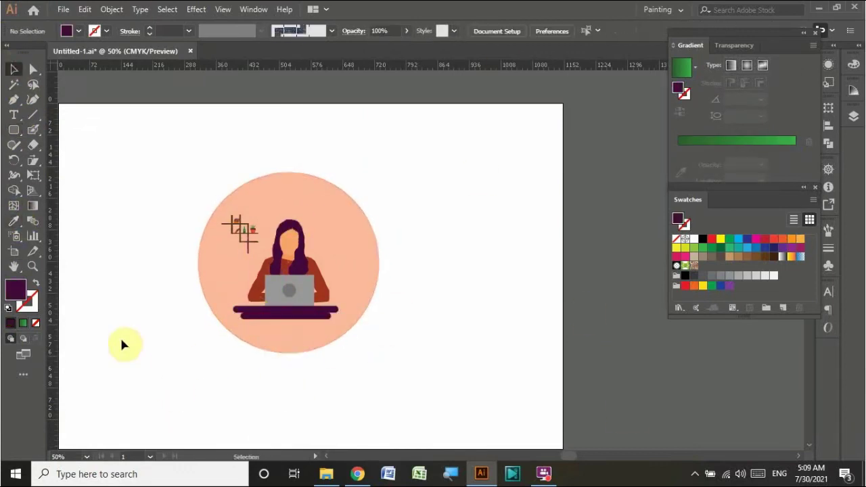
# Shrink the shelf group slightly
pyautogui.click(252, 247)
pyautogui.moveTo(272, 269); pyautogui.dragTo(247, 249)
pyautogui.press('z')
pyautogui.moveTo(157, 193); pyautogui.dragTo(570, 187)
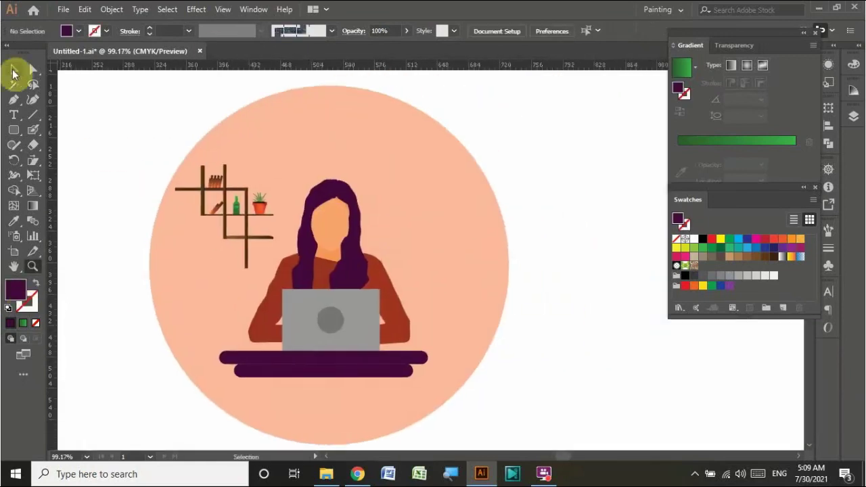
# Draw a rounded bar, then shrink the whole artwork into the top-left corner
pyautogui.rightClick(13, 129)
pyautogui.click(48, 143)
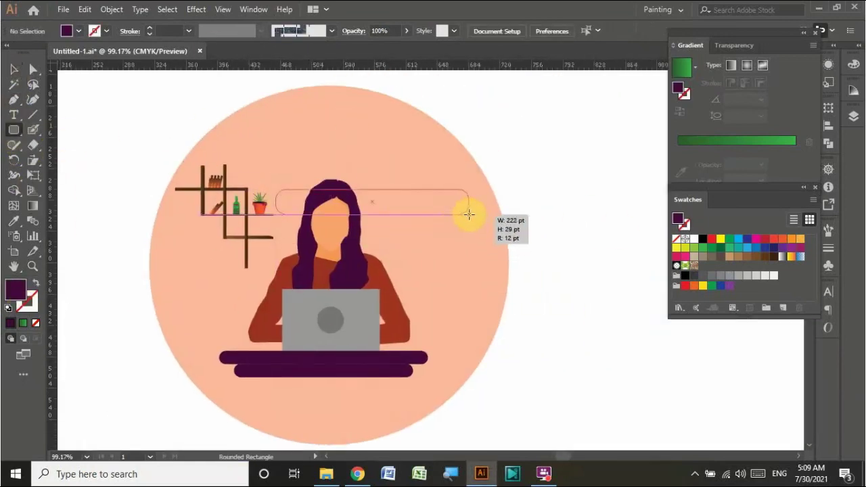
pyautogui.moveTo(469, 214); pyautogui.dragTo(469, 214)
pyautogui.press('v')
pyautogui.moveTo(400, 232); pyautogui.dragTo(406, 201)
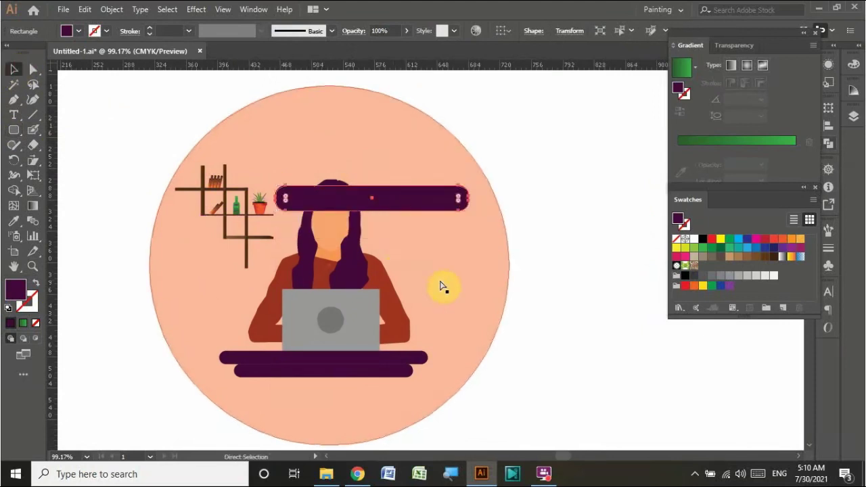
pyautogui.hotkey('ctrl', 'z')
pyautogui.hotkey('ctrl', 'a')
pyautogui.rightClick(321, 216)
pyautogui.press('Escape')
pyautogui.moveTo(509, 445); pyautogui.dragTo(217, 153)
# Draw a new long dark purple rounded bar with a shorter copy beneath it
pyautogui.click(14, 129)
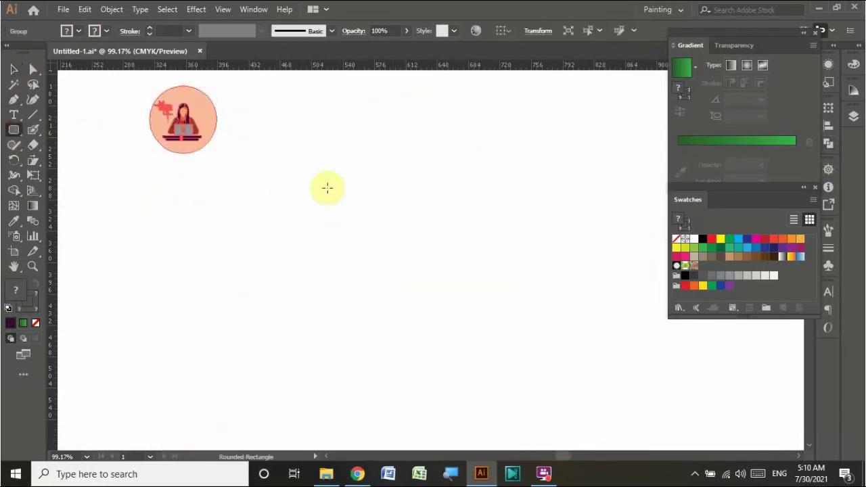
pyautogui.moveTo(282, 148); pyautogui.dragTo(526, 170)
pyautogui.click(15, 70)
pyautogui.moveTo(284, 159)
pyautogui.mouseDown()
pyautogui.moveTo(284, 181)
pyautogui.moveTo(367, 191)
pyautogui.mouseUp()
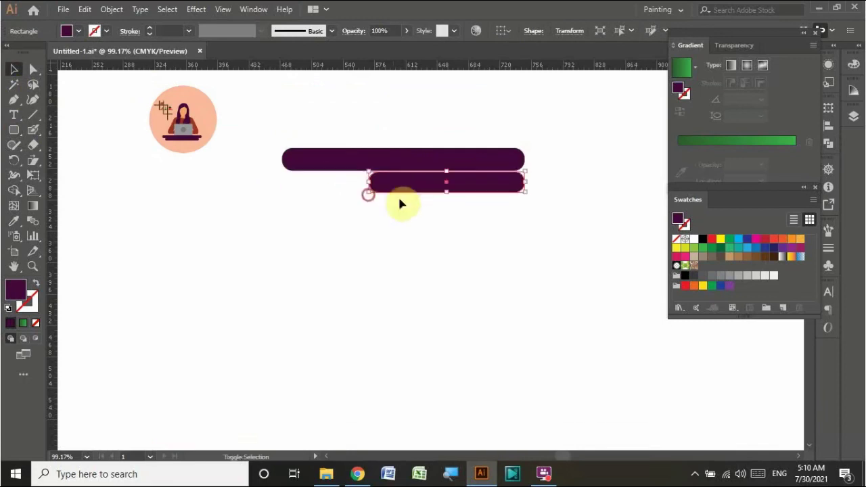
pyautogui.click(499, 30)
pyautogui.click(472, 65)
pyautogui.hotkey('ctrl', 'z')
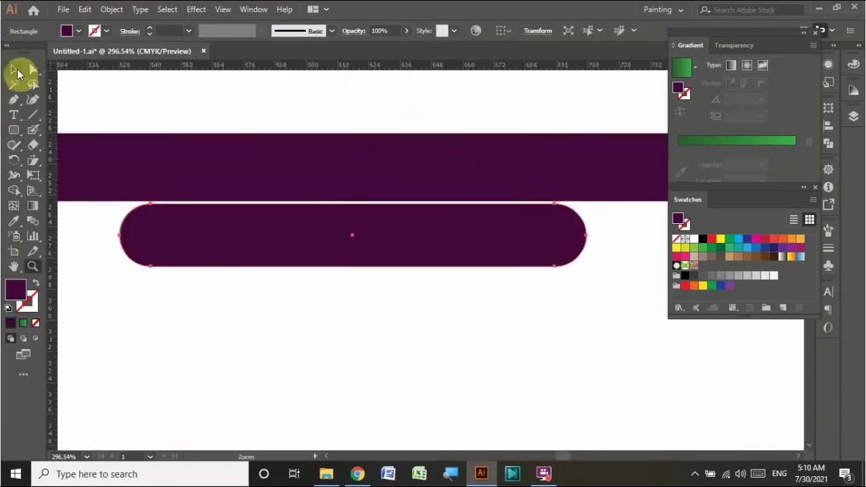
# Copy the bars down into a stack of five, alternating long and short
pyautogui.press('z')
pyautogui.keyDown('alt'); pyautogui.click(217, 135); pyautogui.keyUp('alt')
pyautogui.press('v')
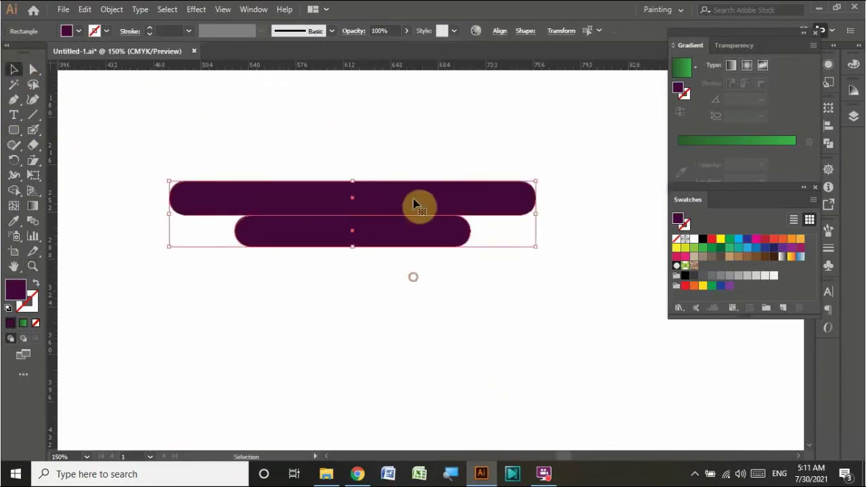
pyautogui.moveTo(413, 201)
pyautogui.mouseDown()
pyautogui.moveTo(410, 267)
pyautogui.moveTo(372, 334)
pyautogui.mouseUp()
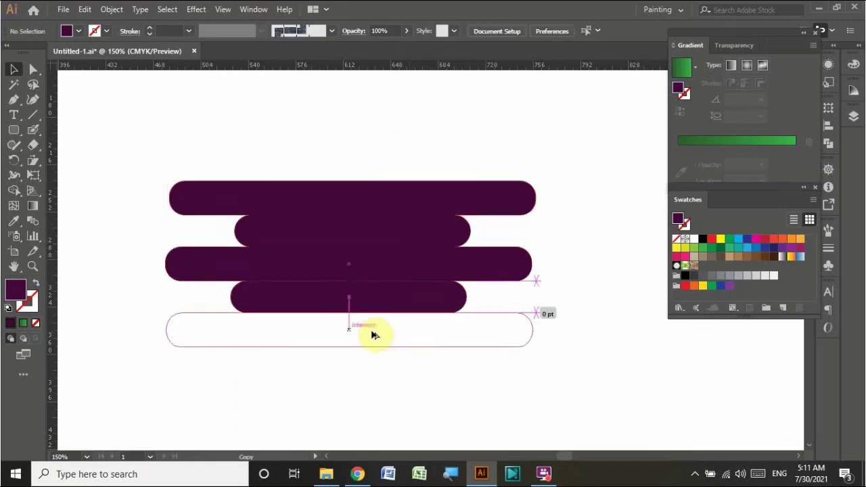
pyautogui.click(476, 31)
pyautogui.press('Escape')
pyautogui.hotkey('ctrl', '-')
# Fill the five bars light grey-pink and scale the stack down
pyautogui.doubleClick(15, 290)
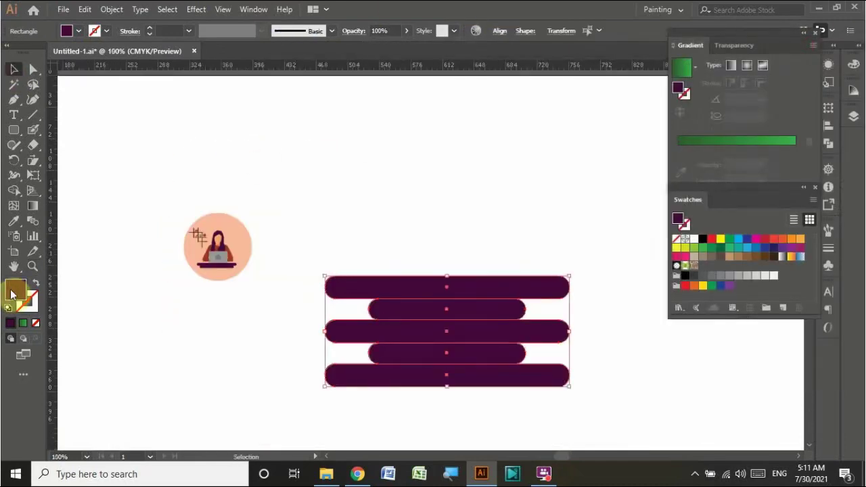
pyautogui.click(86, 174)
pyautogui.click(379, 142)
pyautogui.moveTo(516, 212); pyautogui.dragTo(362, 287)
# Enlarge the circle illustration and move the grey bars onto the woman
pyautogui.click(218, 246)
pyautogui.moveTo(251, 280); pyautogui.dragTo(402, 429)
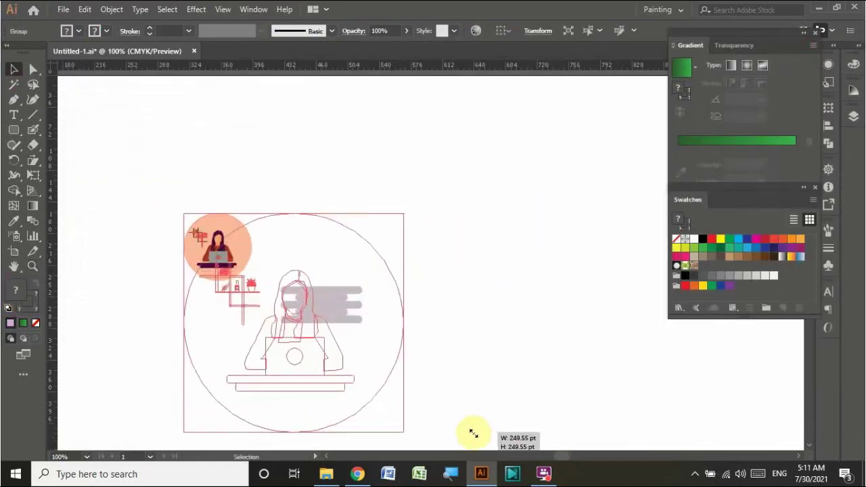
pyautogui.moveTo(399, 280); pyautogui.dragTo(303, 178)
pyautogui.press('a')
pyautogui.click(318, 304)
pyautogui.press('v')
pyautogui.click(329, 325)
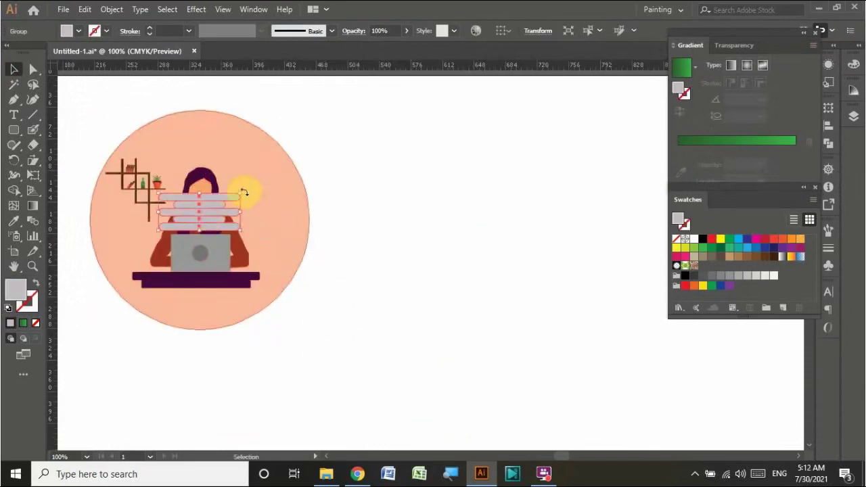
pyautogui.moveTo(329, 324); pyautogui.dragTo(223, 223)
# Send the grey bars to the back and ungroup the circle illustration
pyautogui.keyDown('shift'); pyautogui.click(302, 255); pyautogui.keyUp('shift')
pyautogui.click(236, 209)
pyautogui.rightClick(257, 195)
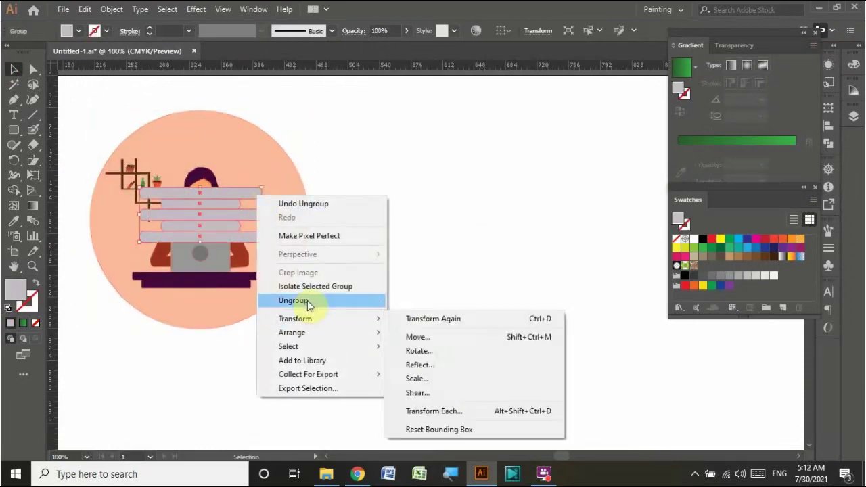
pyautogui.click(466, 373)
pyautogui.click(284, 224)
pyautogui.rightClick(285, 220)
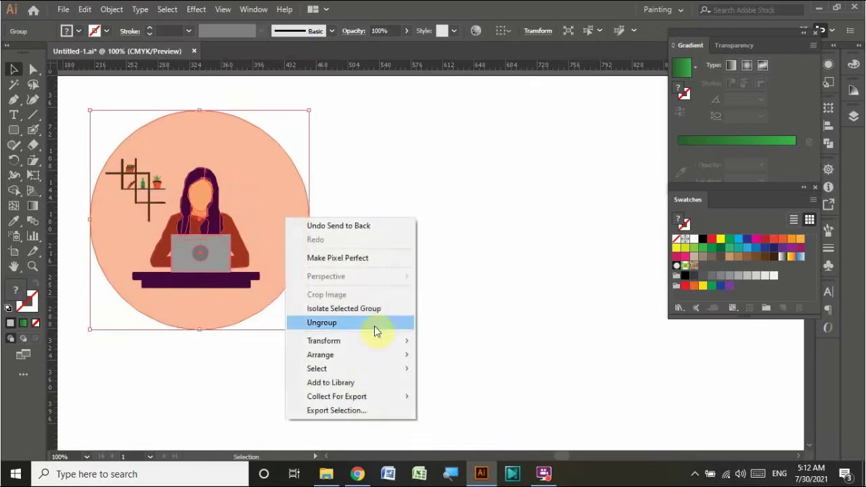
pyautogui.click(376, 331)
pyautogui.click(370, 263)
pyautogui.rightClick(209, 271)
pyautogui.click(379, 393)
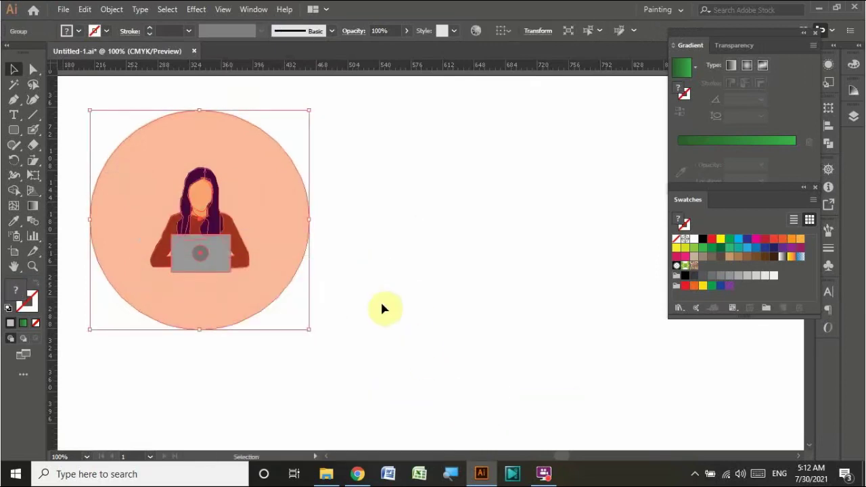
pyautogui.moveTo(563, 233)
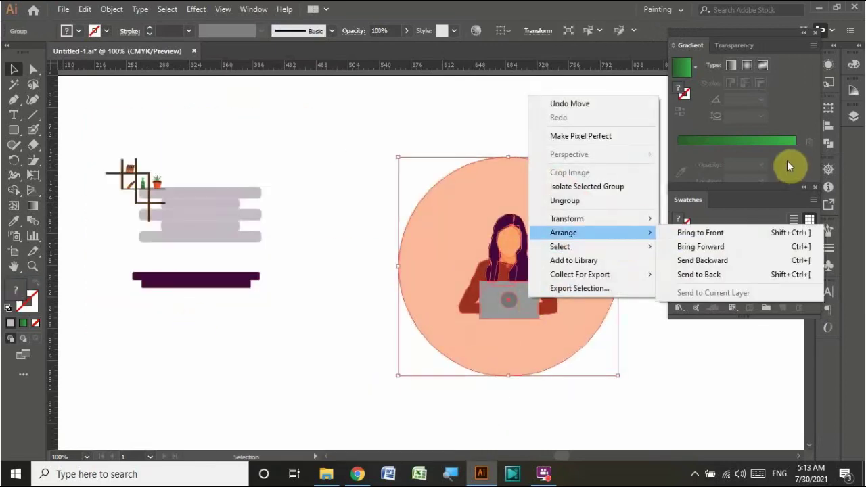
# Send the peach circle behind everything so the bars sit in front of it
pyautogui.press('a')
pyautogui.hotkey('ctrl', 'z')
pyautogui.rightClick(304, 219)
pyautogui.click(247, 213)
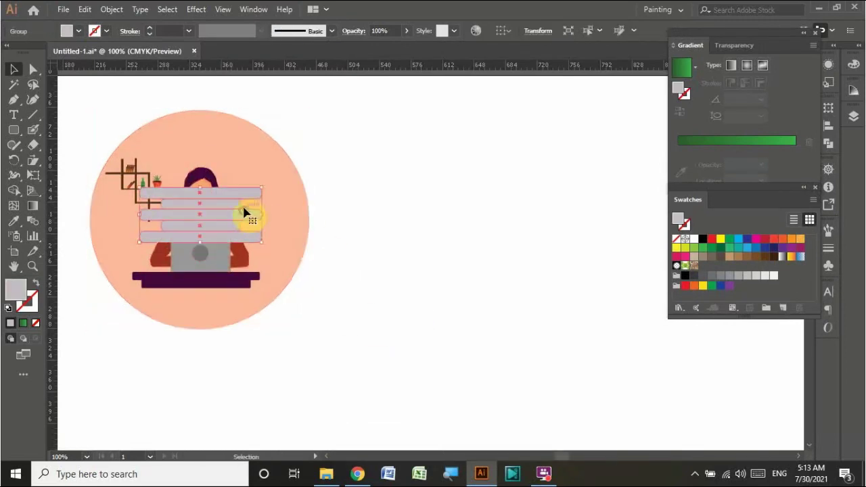
pyautogui.rightClick(244, 209)
pyautogui.click(433, 389)
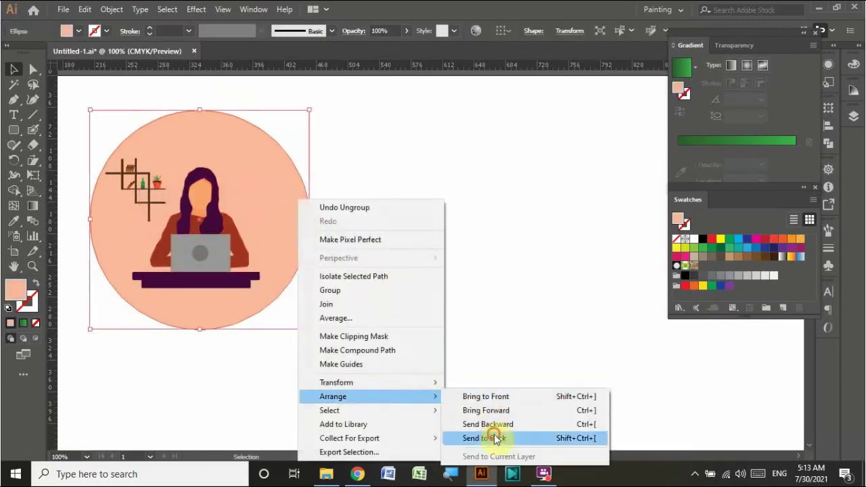
# Widen and reposition the grey bars, and move the shelf up and right
pyautogui.click(245, 240)
pyautogui.moveTo(271, 247); pyautogui.dragTo(273, 283)
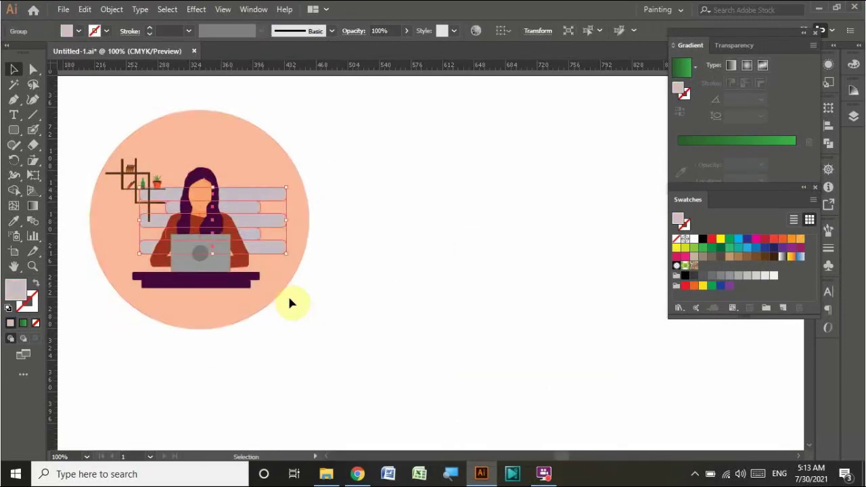
pyautogui.click(290, 303)
pyautogui.click(251, 197)
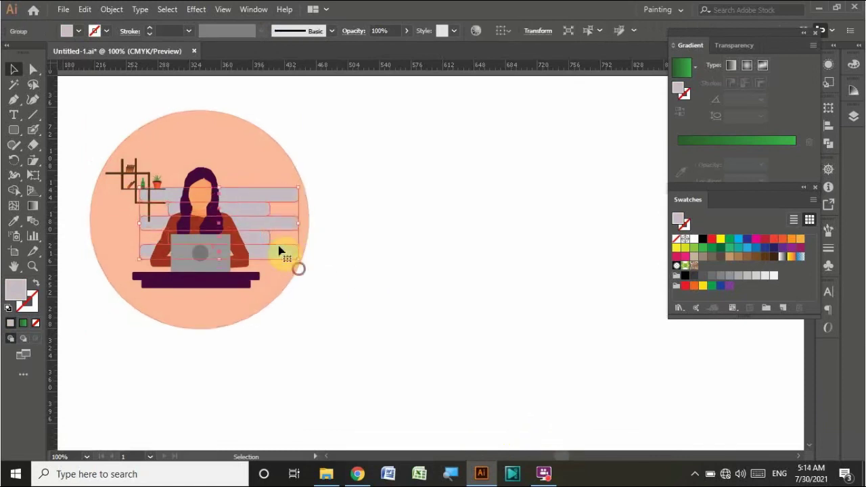
pyautogui.moveTo(247, 267); pyautogui.dragTo(247, 268)
pyautogui.click(250, 227)
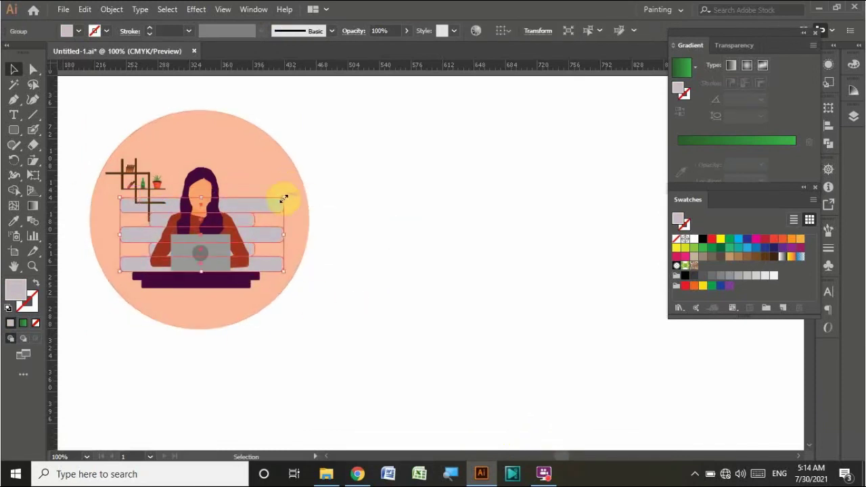
pyautogui.moveTo(284, 198); pyautogui.dragTo(290, 195)
pyautogui.click(212, 223)
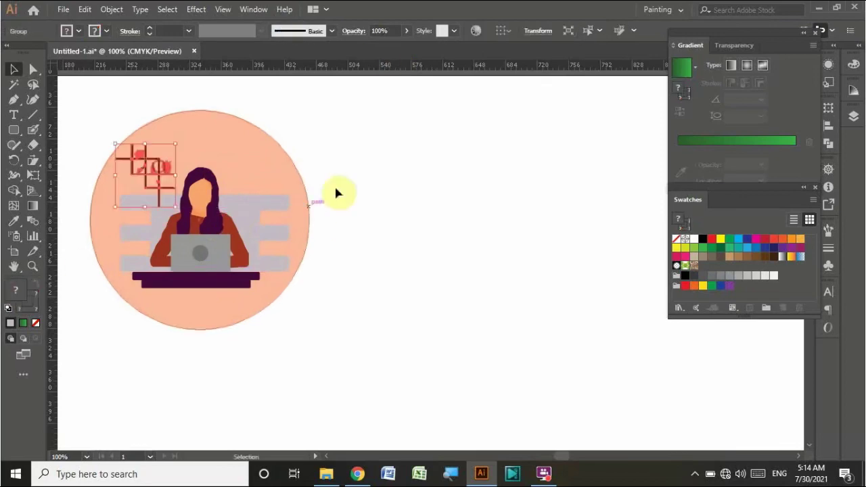
pyautogui.moveTo(144, 195); pyautogui.dragTo(154, 180)
# Zoom in on the woman's face and select the right hair strand path
pyautogui.moveTo(306, 280); pyautogui.dragTo(411, 241)
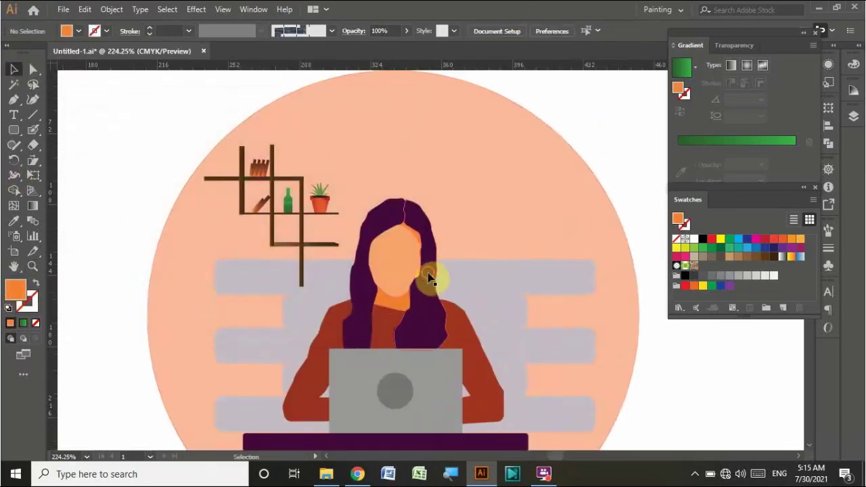
pyautogui.press('a')
pyautogui.click(425, 250)
# Drag the right hair strand's anchors to close the seam down the woman's hair
pyautogui.moveTo(417, 276); pyautogui.dragTo(418, 274)
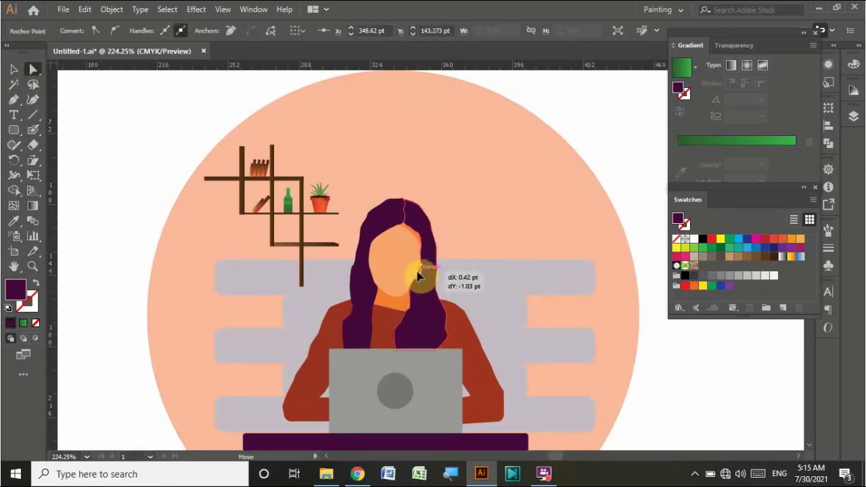
pyautogui.click(440, 334)
pyautogui.click(14, 69)
pyautogui.click(740, 80)
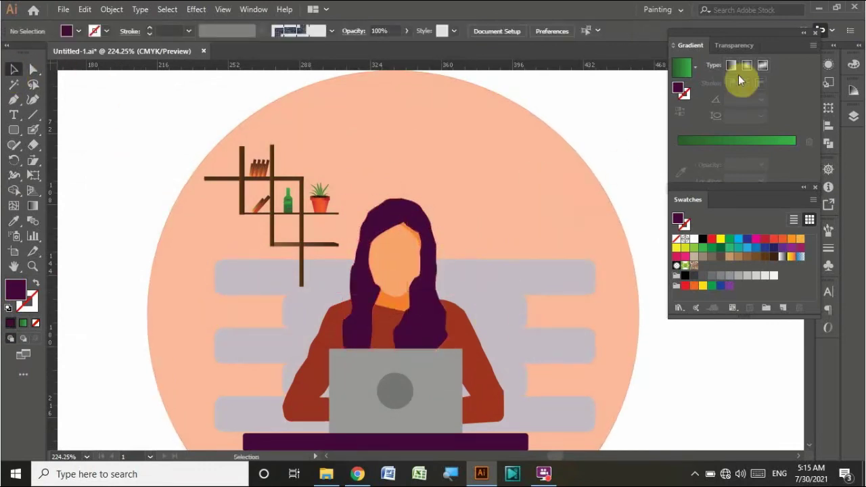
pyautogui.click(427, 286)
pyautogui.moveTo(448, 305); pyautogui.dragTo(415, 280)
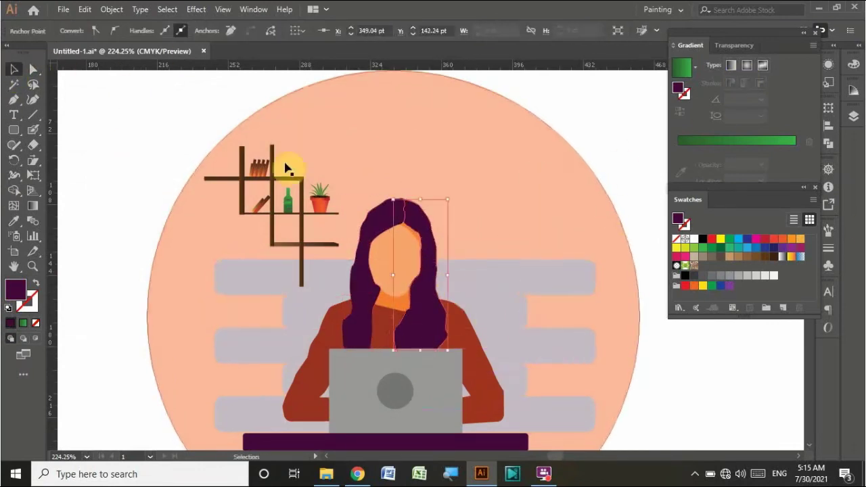
pyautogui.click(14, 69)
pyautogui.click(436, 249)
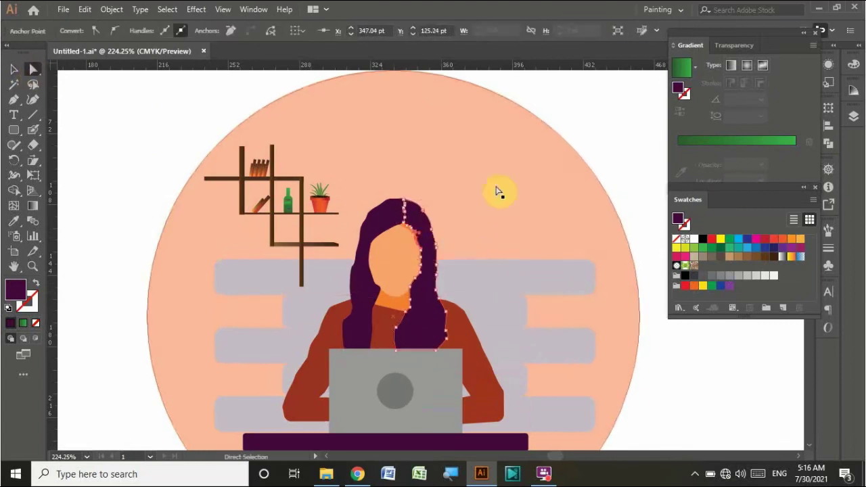
pyautogui.click(13, 69)
pyautogui.click(433, 247)
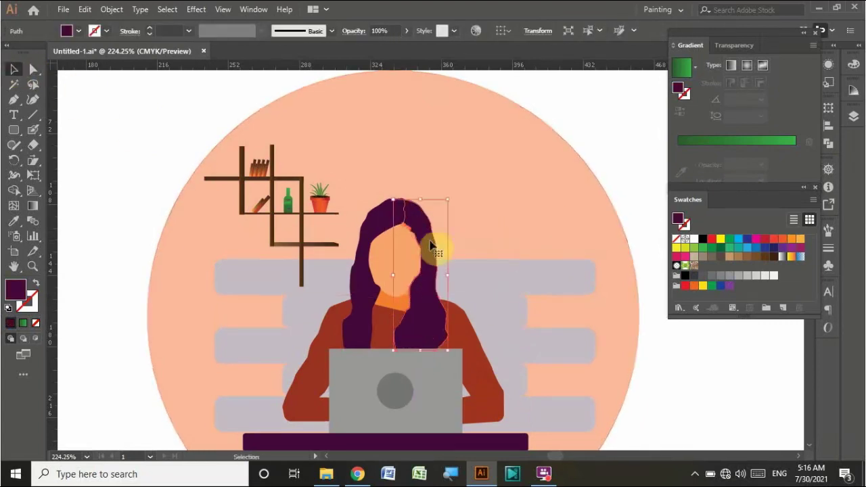
pyautogui.hotkey('ctrl', 'shift', 'a')
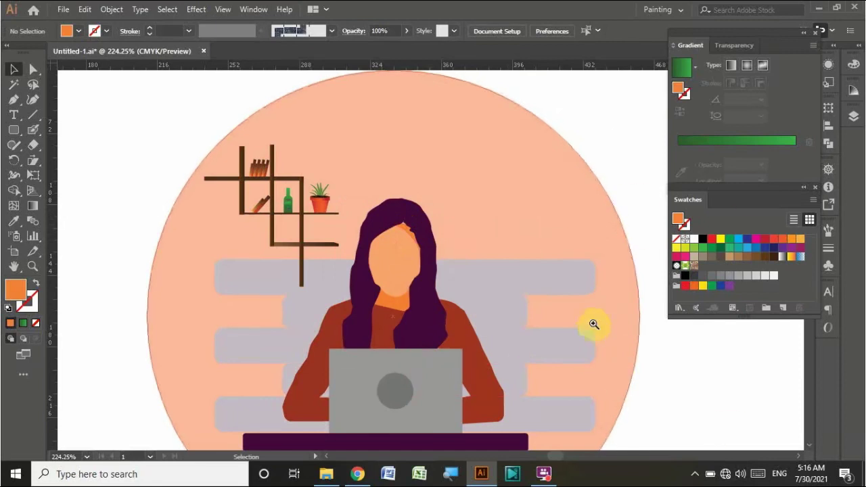
pyautogui.keyDown('alt'); pyautogui.click(593, 325); pyautogui.keyUp('alt')
# Widen the desk and set the plant pot on its left end
pyautogui.click(276, 335)
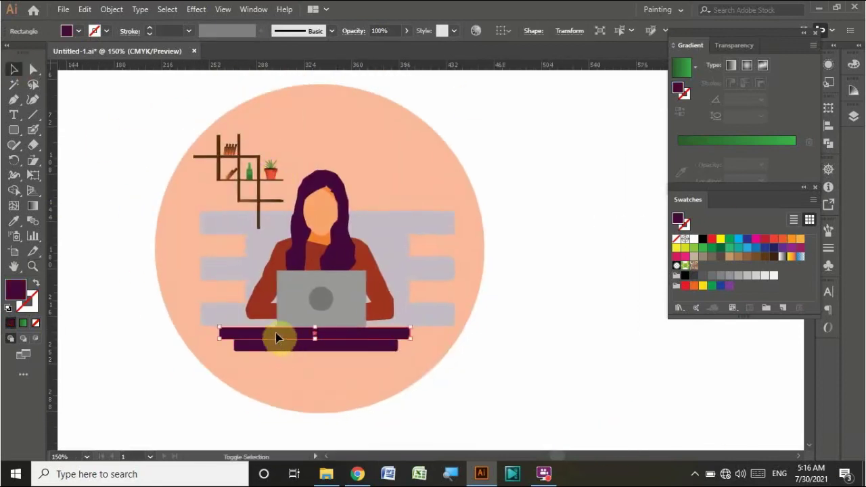
pyautogui.moveTo(425, 340); pyautogui.dragTo(418, 341)
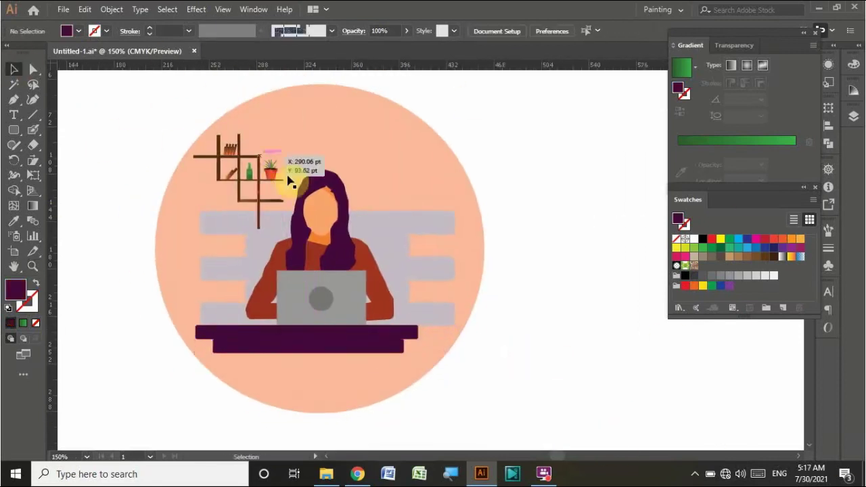
pyautogui.moveTo(271, 170); pyautogui.dragTo(250, 275)
pyautogui.moveTo(220, 306); pyautogui.dragTo(219, 307)
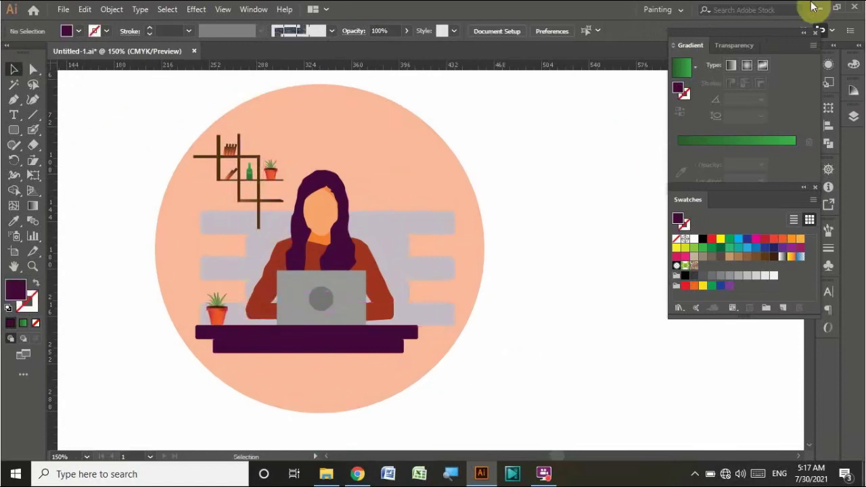
# Add a purple-stroked horizontal line across the desk front
pyautogui.click(225, 342)
pyautogui.hotkey('shift', 'x')
pyautogui.doubleClick(27, 301)
pyautogui.click(381, 143)
pyautogui.press('v')
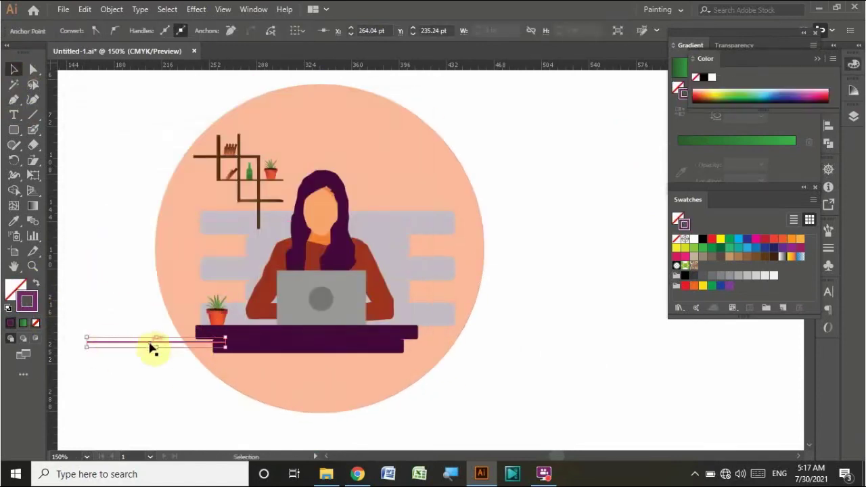
pyautogui.moveTo(304, 345); pyautogui.dragTo(304, 346)
# Draw small dark purple dots beside the desk's right end
pyautogui.click(322, 305)
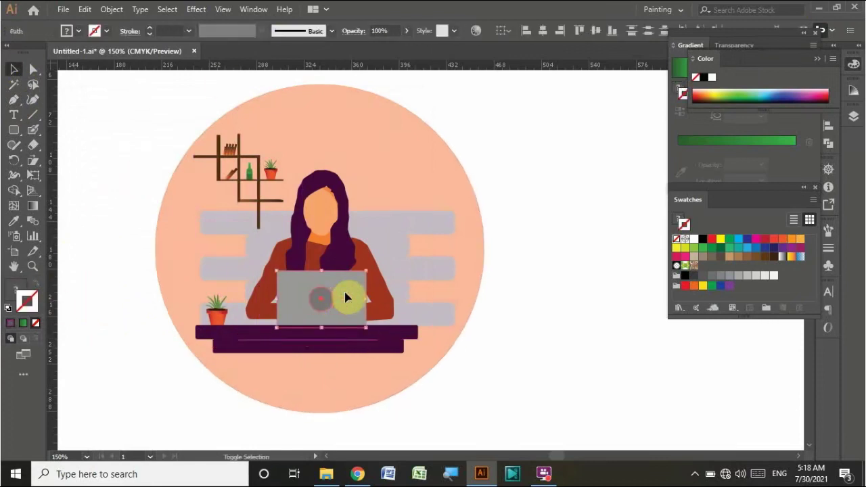
pyautogui.click(267, 161)
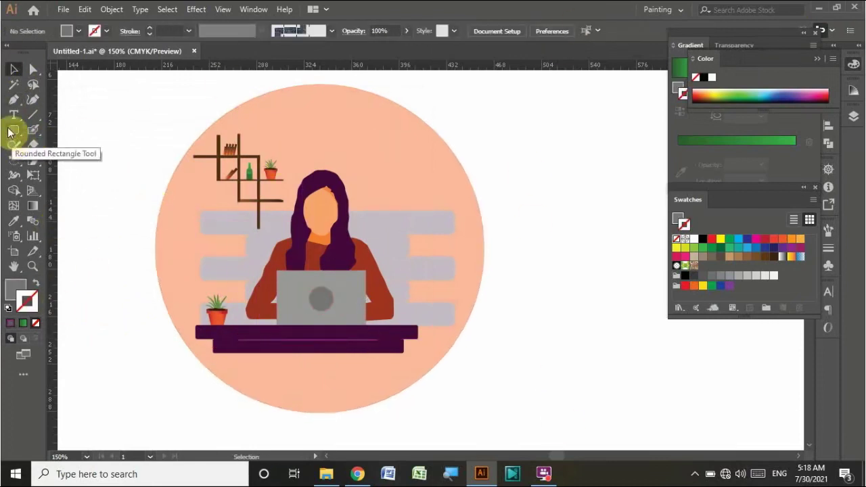
pyautogui.moveTo(9, 132); pyautogui.dragTo(54, 161)
pyautogui.moveTo(89, 236); pyautogui.dragTo(107, 254)
pyautogui.press('i')
pyautogui.moveTo(433, 332); pyautogui.dragTo(415, 350)
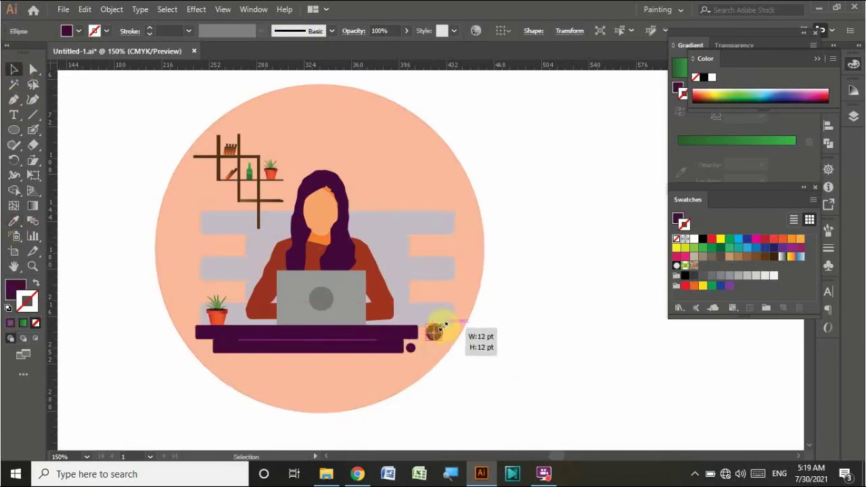
pyautogui.click(472, 323)
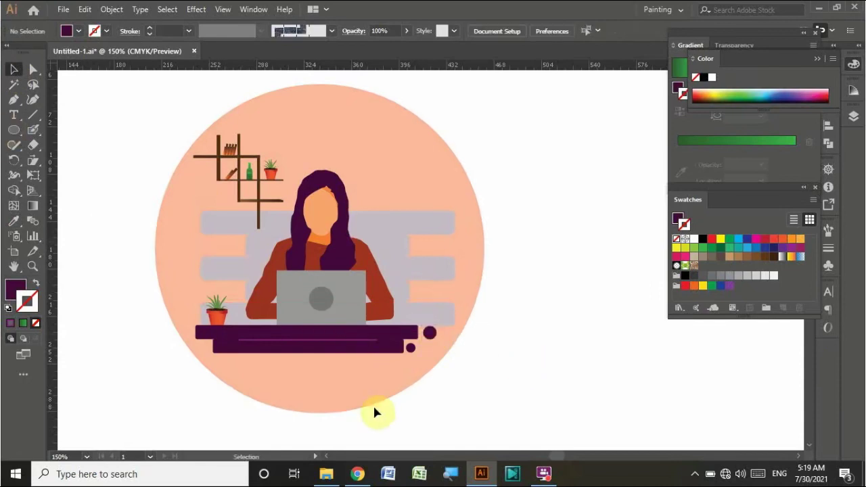
# Draw a bright red rounded box and pull a tail down from its bottom edge
pyautogui.moveTo(575, 215); pyautogui.dragTo(575, 215)
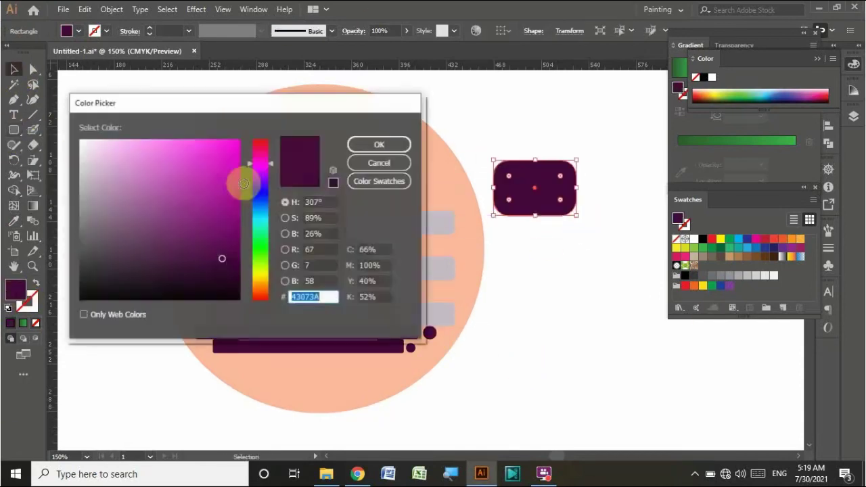
pyautogui.moveTo(248, 178); pyautogui.dragTo(240, 140)
pyautogui.press('Return')
pyautogui.moveTo(13, 100); pyautogui.dragTo(68, 100)
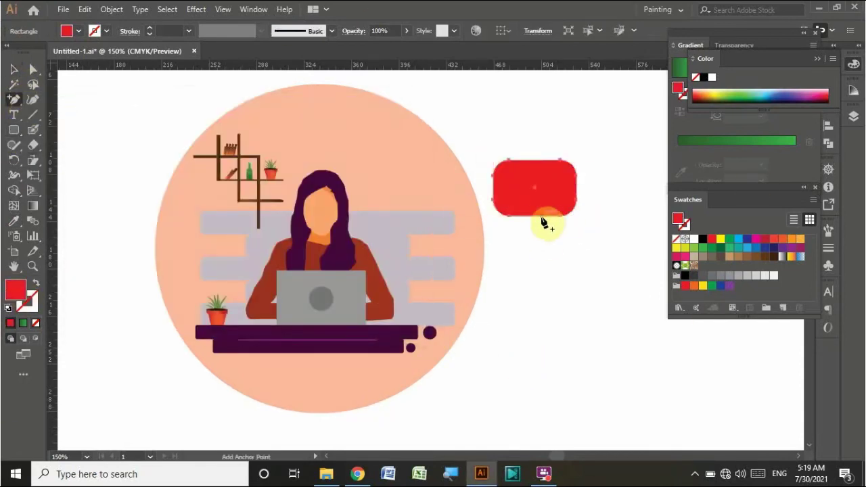
pyautogui.click(541, 215)
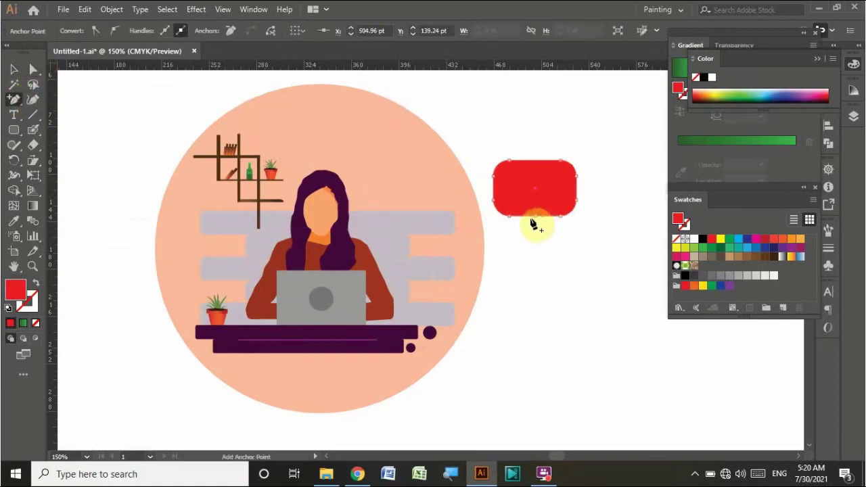
pyautogui.moveTo(536, 227); pyautogui.dragTo(535, 238)
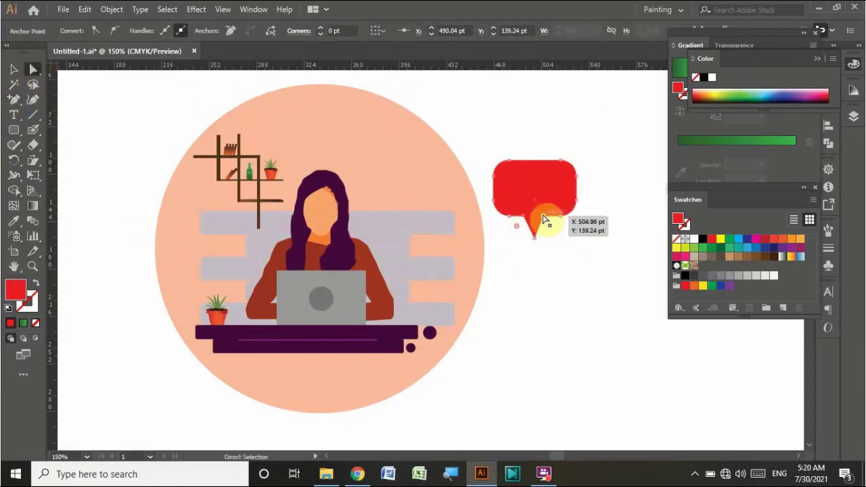
pyautogui.press('v')
# Pen-draw a half heart, reflect a copy and reshape its lobes, then undo the attempt
pyautogui.press('p')
pyautogui.click(118, 131)
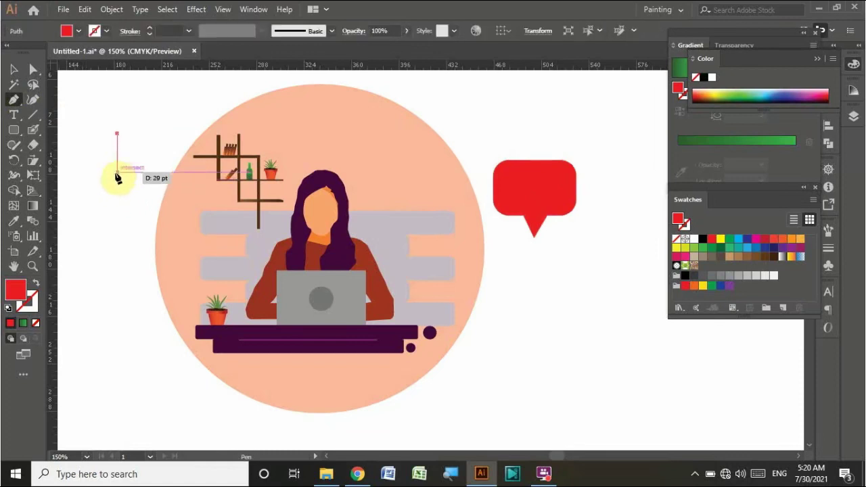
pyautogui.hscroll(-3, 118, 174)
pyautogui.moveTo(215, 171)
pyautogui.mouseDown()
pyautogui.moveTo(161, 247)
pyautogui.moveTo(158, 240)
pyautogui.mouseUp()
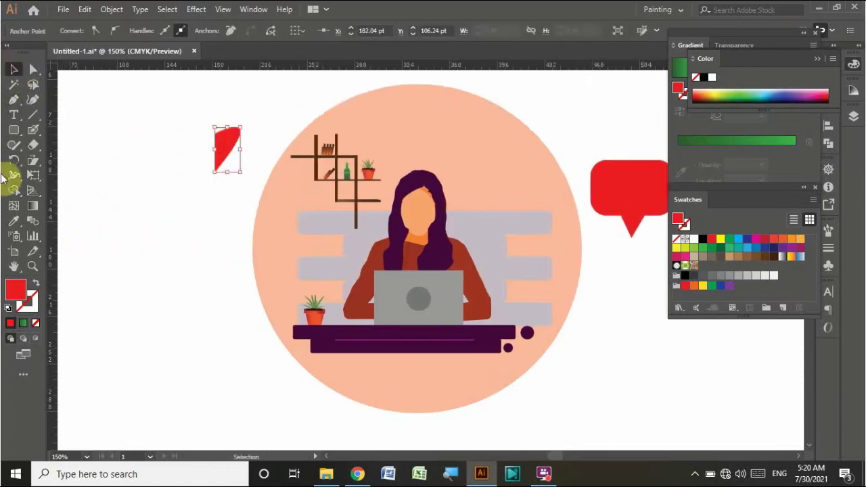
pyautogui.moveTo(14, 160); pyautogui.dragTo(47, 177)
pyautogui.moveTo(227, 152); pyautogui.dragTo(69, 93)
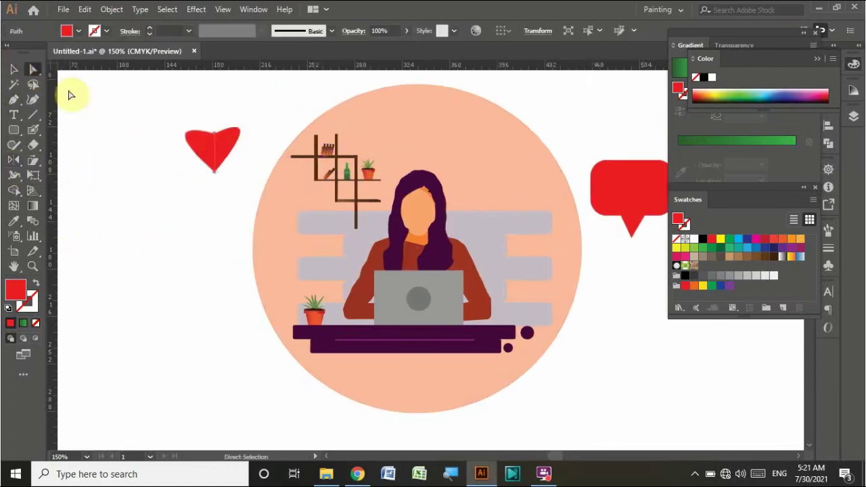
pyautogui.press('a')
pyautogui.moveTo(247, 146); pyautogui.dragTo(149, 117)
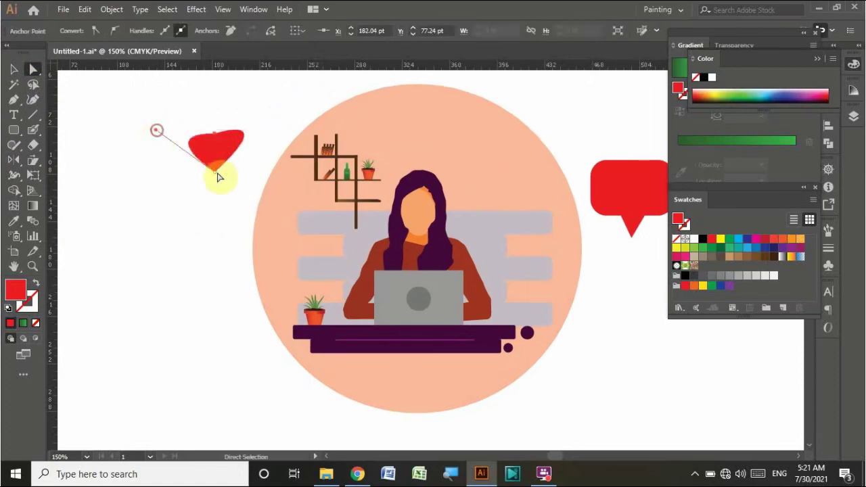
pyautogui.moveTo(276, 238); pyautogui.dragTo(283, 118)
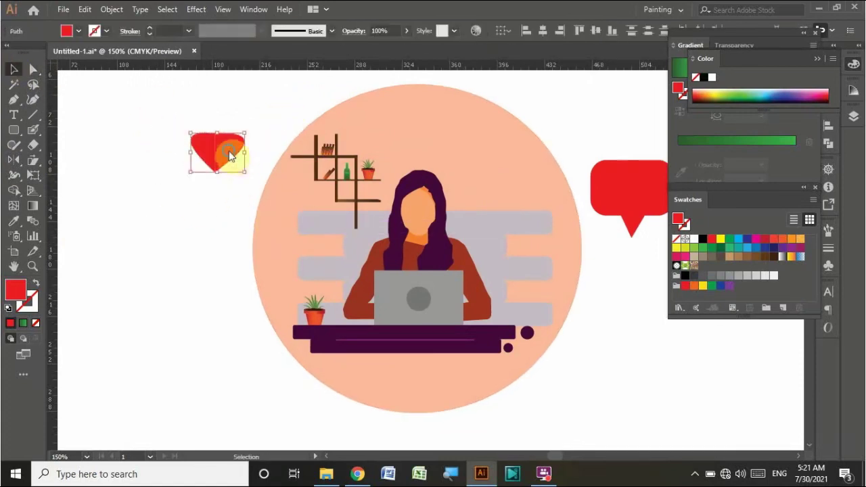
pyautogui.hotkey('ctrl', 'z')
# Draw a new half heart and reflect a copy beside it to form a heart
pyautogui.click(14, 130)
pyautogui.click(14, 99)
pyautogui.click(125, 169)
pyautogui.moveTo(175, 156)
pyautogui.mouseDown()
pyautogui.moveTo(182, 194)
pyautogui.moveTo(124, 186)
pyautogui.mouseUp()
pyautogui.click(14, 160)
pyautogui.click(128, 225)
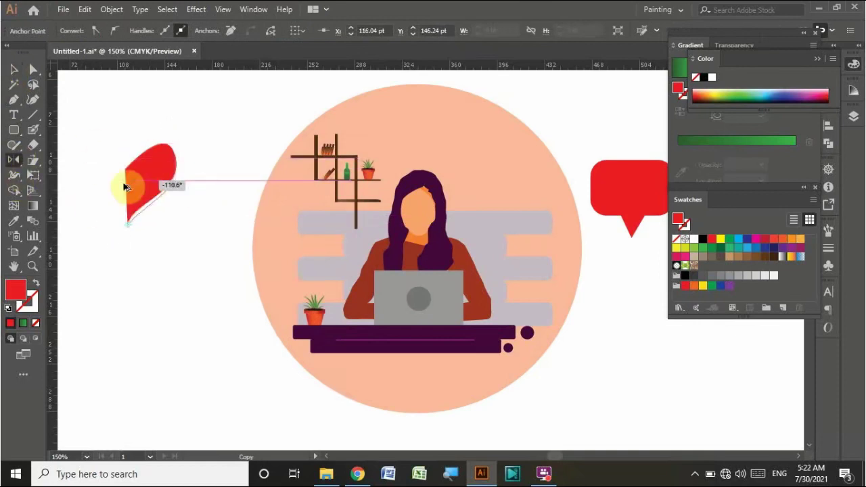
pyautogui.moveTo(145, 219); pyautogui.dragTo(155, 188)
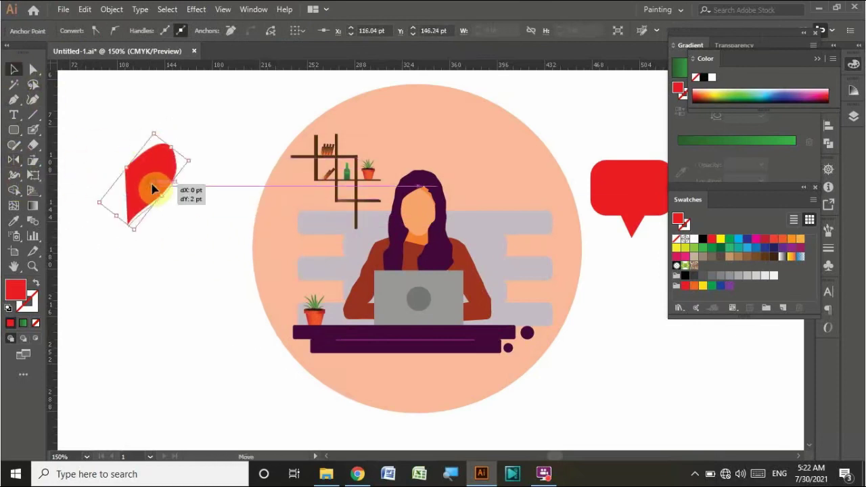
pyautogui.press('v')
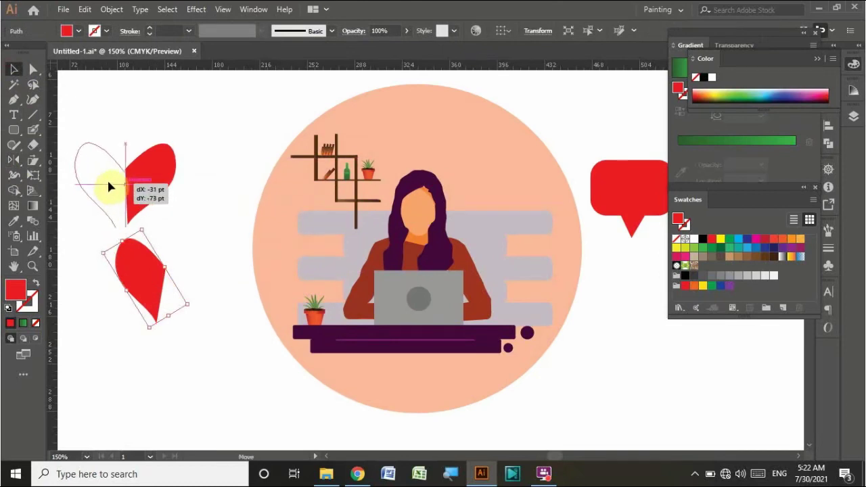
pyautogui.moveTo(144, 286)
pyautogui.mouseDown()
pyautogui.moveTo(120, 217)
pyautogui.moveTo(127, 223)
pyautogui.mouseUp()
# Join the heart halves, round the left lobe, and move the white heart into the bubble
pyautogui.click(132, 266)
pyautogui.press('a')
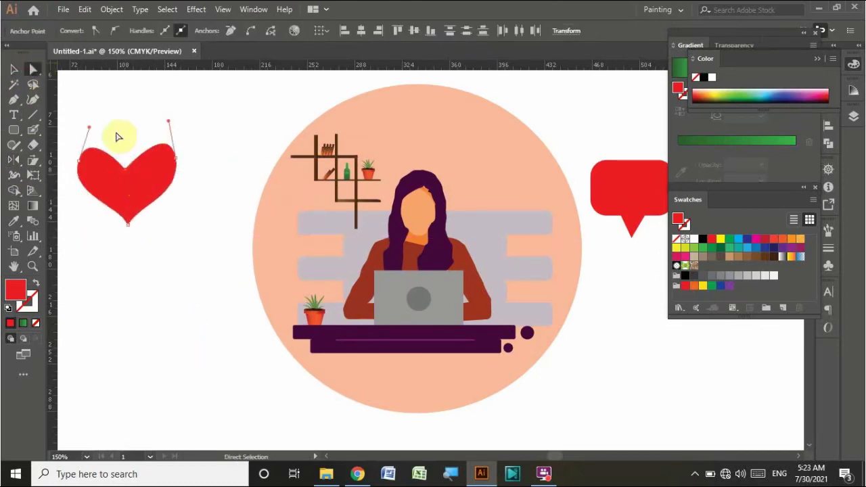
pyautogui.rightClick(122, 170)
pyautogui.click(156, 261)
pyautogui.rightClick(128, 223)
pyautogui.press('Escape')
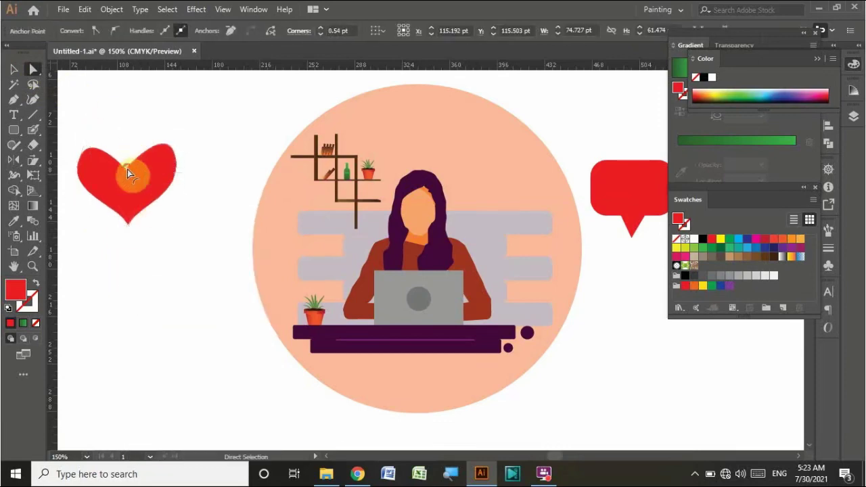
pyautogui.moveTo(80, 159); pyautogui.dragTo(92, 130)
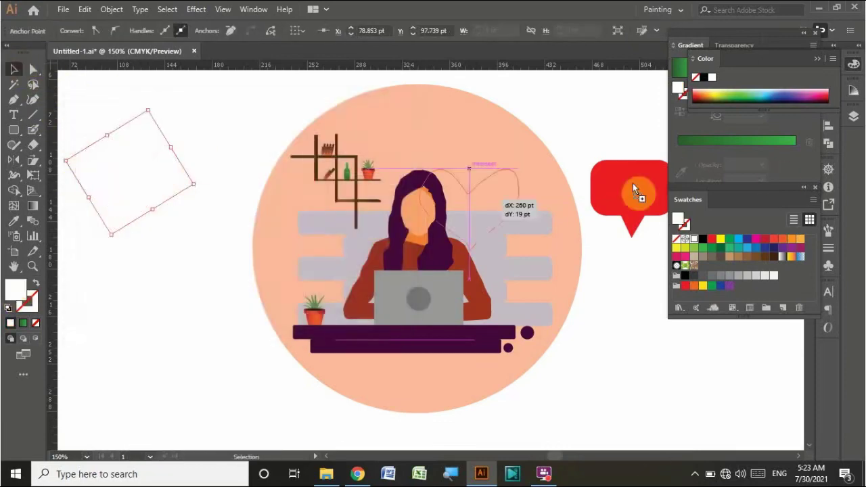
pyautogui.moveTo(476, 207); pyautogui.dragTo(482, 189)
# Group the heart into its speech bubble, then shrink it and place smaller copies beside the woman
pyautogui.moveTo(424, 134); pyautogui.dragTo(583, 178)
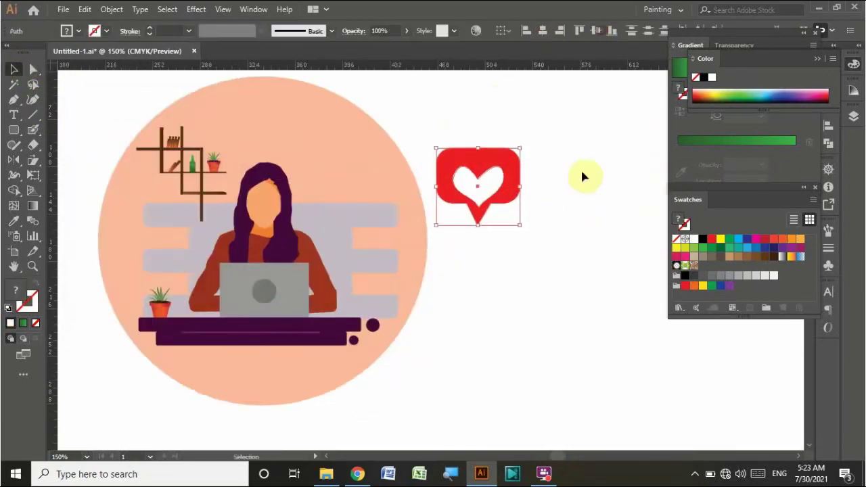
pyautogui.moveTo(541, 228)
pyautogui.mouseDown()
pyautogui.moveTo(483, 209)
pyautogui.moveTo(374, 218)
pyautogui.mouseUp()
pyautogui.click(544, 32)
pyautogui.rightClick(497, 245)
pyautogui.click(561, 253)
pyautogui.moveTo(412, 170); pyautogui.dragTo(371, 211)
pyautogui.moveTo(352, 235)
pyautogui.mouseDown()
pyautogui.moveTo(363, 189)
pyautogui.moveTo(348, 196)
pyautogui.mouseUp()
pyautogui.moveTo(348, 257); pyautogui.dragTo(329, 263)
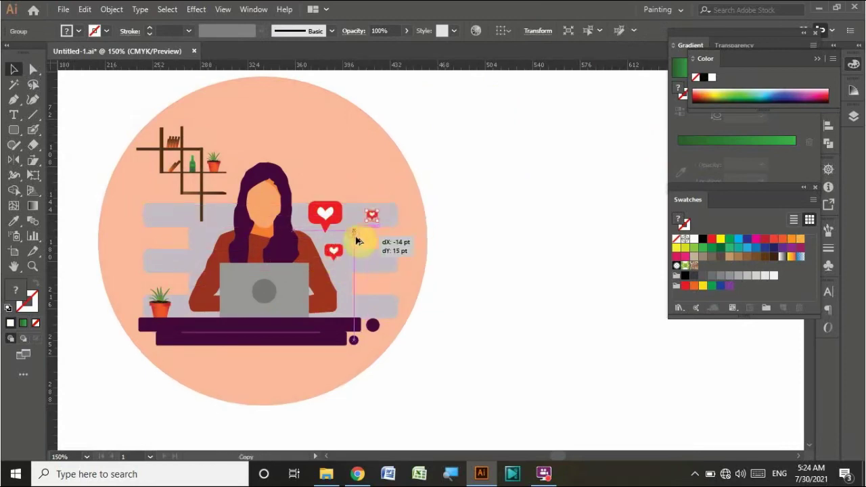
# Ungroup the illustration and move the grey stripes out to the right of the circle
pyautogui.moveTo(120, 108); pyautogui.dragTo(406, 392)
pyautogui.rightClick(252, 212)
pyautogui.click(294, 314)
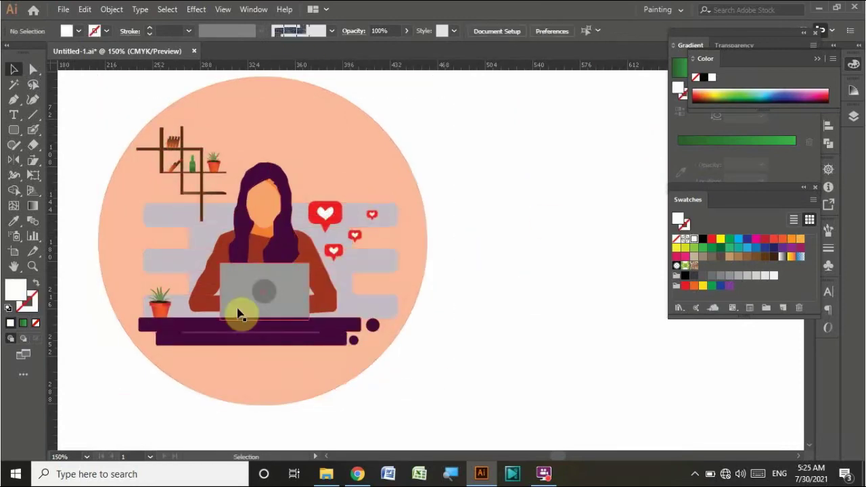
pyautogui.rightClick(369, 285)
pyautogui.click(430, 322)
pyautogui.moveTo(392, 308); pyautogui.dragTo(652, 264)
pyautogui.press('p')
pyautogui.click(412, 110)
# Draw a thin line shape, recolour its fill, and place it on the top grey stripe
pyautogui.click(618, 117)
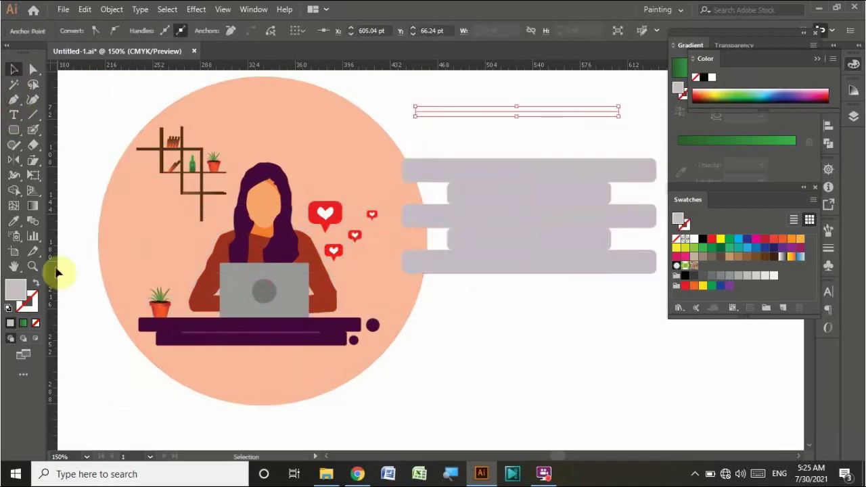
pyautogui.doubleClick(15, 290)
pyautogui.click(379, 144)
pyautogui.moveTo(584, 112); pyautogui.dragTo(583, 177)
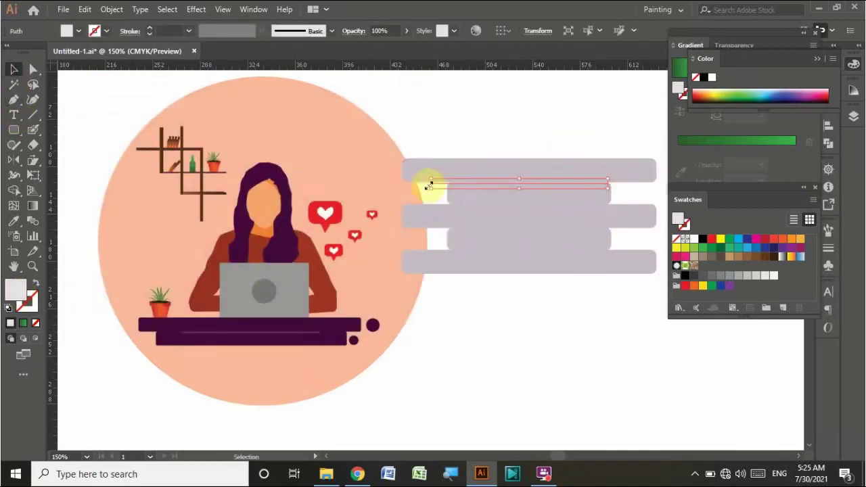
pyautogui.click(566, 299)
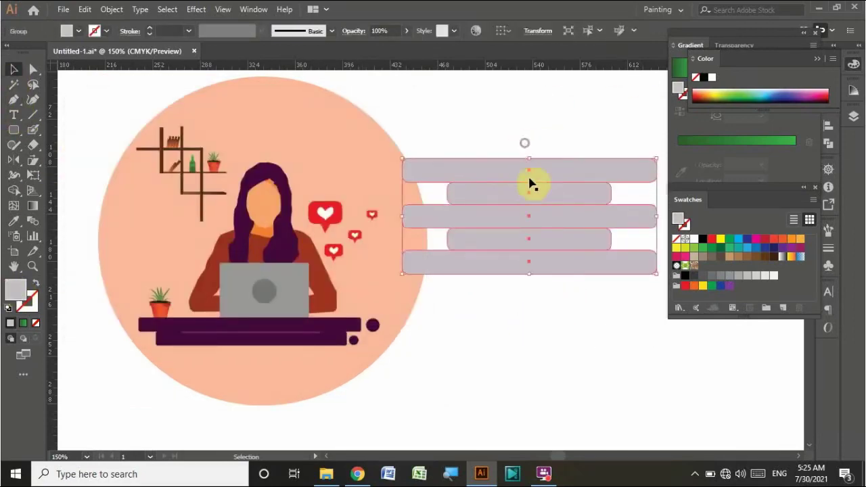
# Move the stripes lower, make the thin line white, and copy it onto a lower stripe
pyautogui.click(528, 181)
pyautogui.keyDown('shift'); pyautogui.click(487, 188); pyautogui.keyUp('shift')
pyautogui.moveTo(487, 187); pyautogui.dragTo(487, 250)
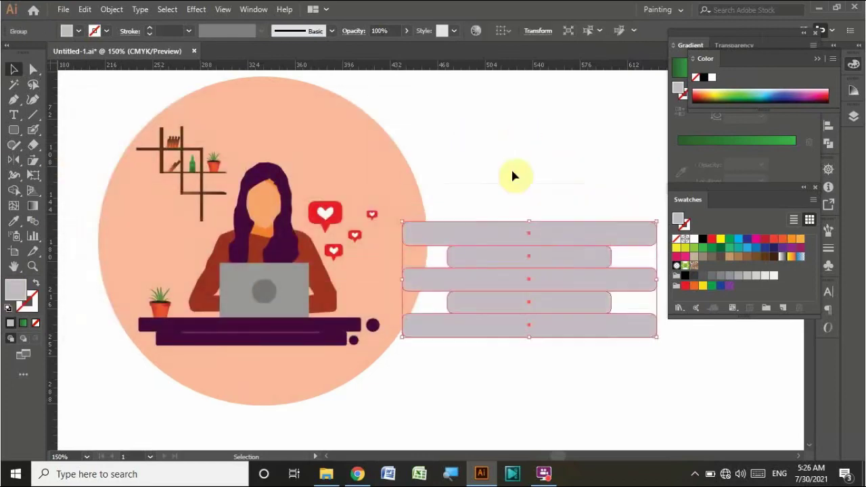
pyautogui.doubleClick(15, 289)
pyautogui.click(377, 144)
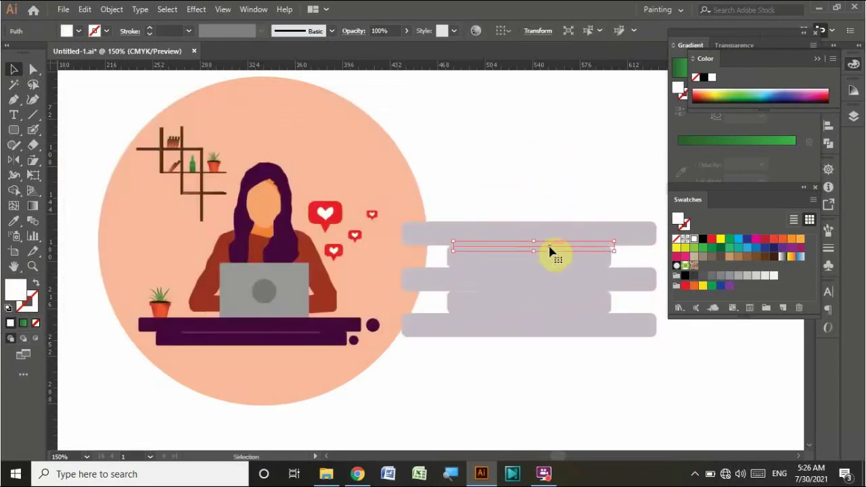
pyautogui.moveTo(553, 272); pyautogui.dragTo(589, 299)
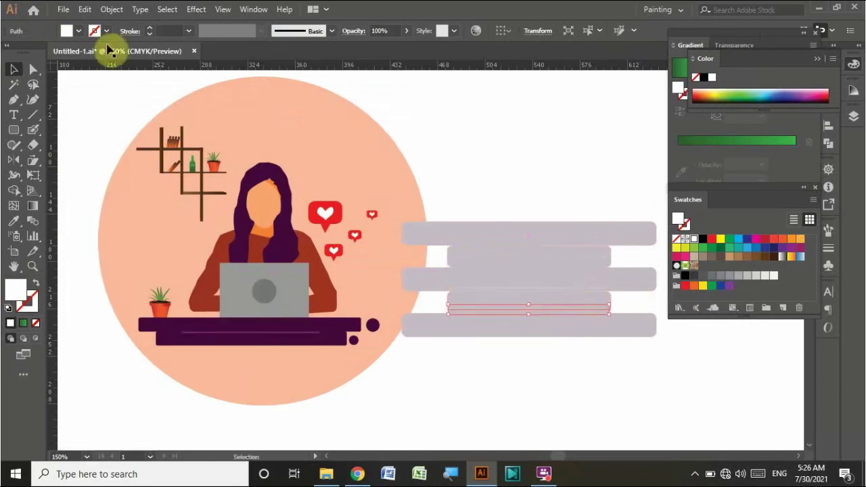
pyautogui.click(536, 292)
# Group the stripes onto the peach circle behind the woman and send the circle to the back
pyautogui.rightClick(549, 282)
pyautogui.moveTo(586, 217)
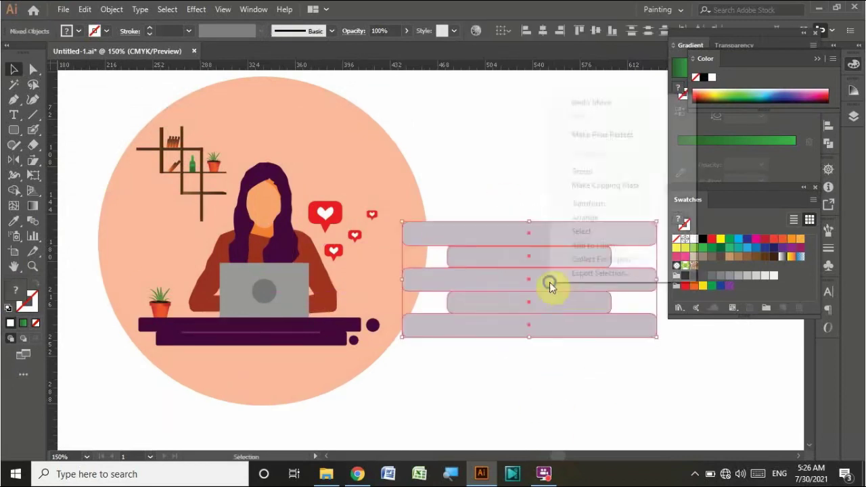
pyautogui.click(596, 136)
pyautogui.moveTo(544, 288); pyautogui.dragTo(280, 280)
pyautogui.rightClick(280, 280)
pyautogui.click(493, 253)
pyautogui.rightClick(381, 165)
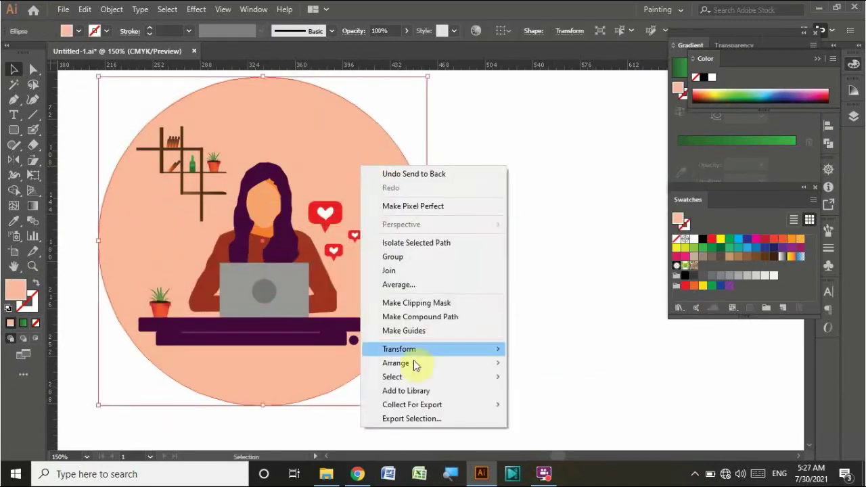
pyautogui.click(98, 155)
pyautogui.click(804, 187)
pyautogui.click(817, 59)
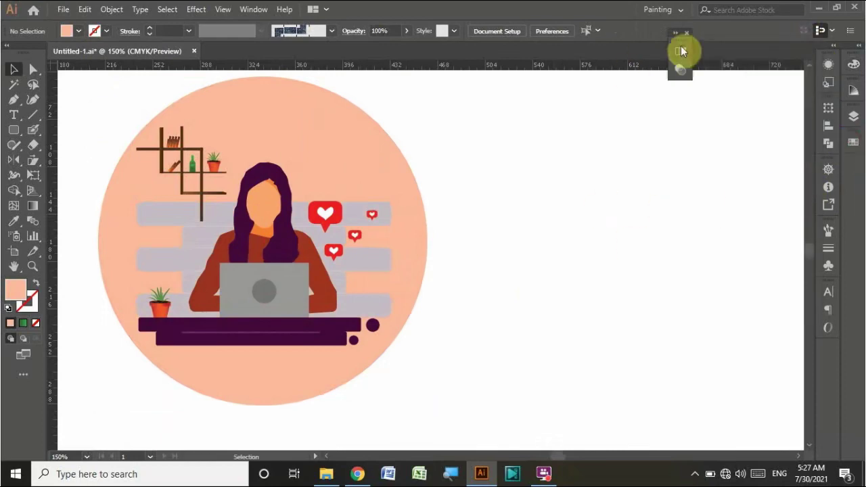
# Scale up the illustration group, centre it on the artboard, and zoom in around it
pyautogui.hotkey('ctrl', '-')
pyautogui.hotkey('ctrl', '-')
pyautogui.click(399, 224)
pyautogui.moveTo(472, 296); pyautogui.dragTo(624, 467)
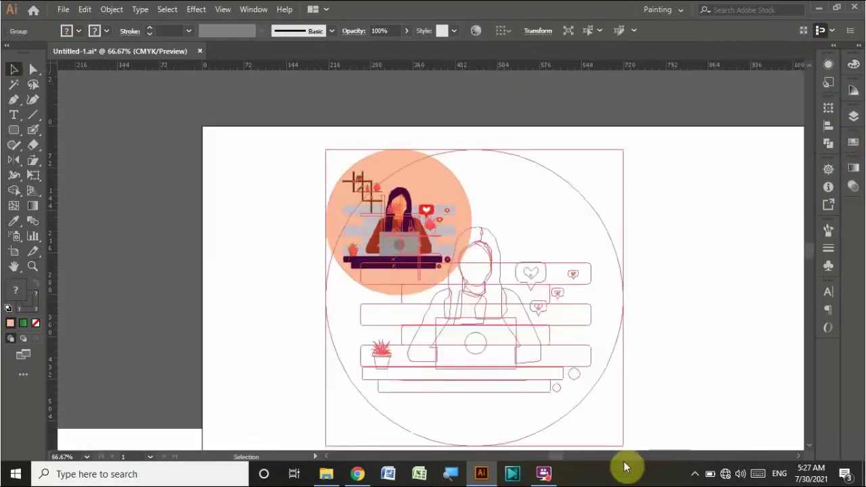
pyautogui.hotkey('ctrl', '-')
pyautogui.moveTo(287, 228); pyautogui.dragTo(295, 237)
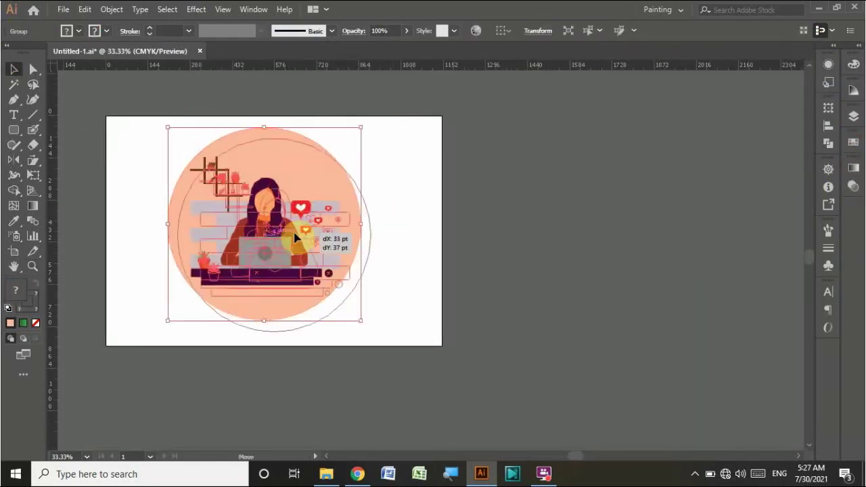
pyautogui.click(122, 174)
pyautogui.press('z')
pyautogui.moveTo(121, 174); pyautogui.dragTo(649, 404)
pyautogui.press('v')
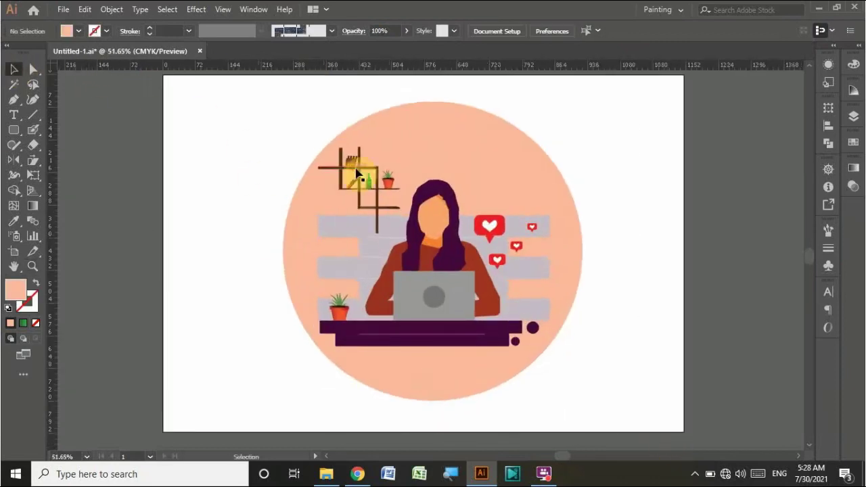
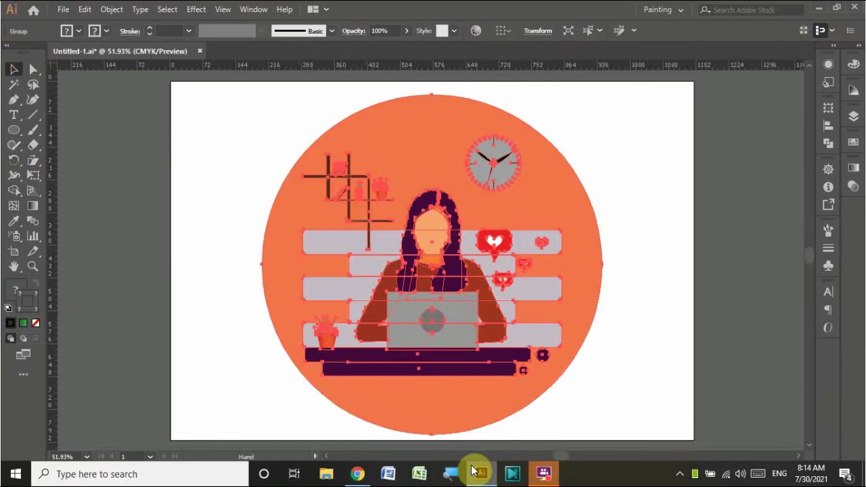
# Draw a square at the artboard's top-left and fill it orange from Swatches
pyautogui.press('m')
pyautogui.moveTo(178, 92); pyautogui.dragTo(257, 181)
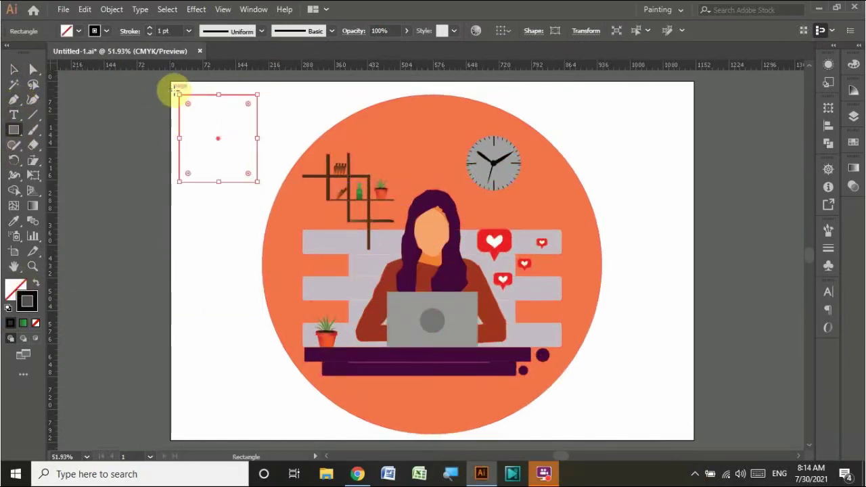
pyautogui.moveTo(173, 86)
pyautogui.mouseDown()
pyautogui.moveTo(253, 143)
pyautogui.moveTo(284, 91)
pyautogui.moveTo(170, 187)
pyautogui.moveTo(48, 165)
pyautogui.mouseUp()
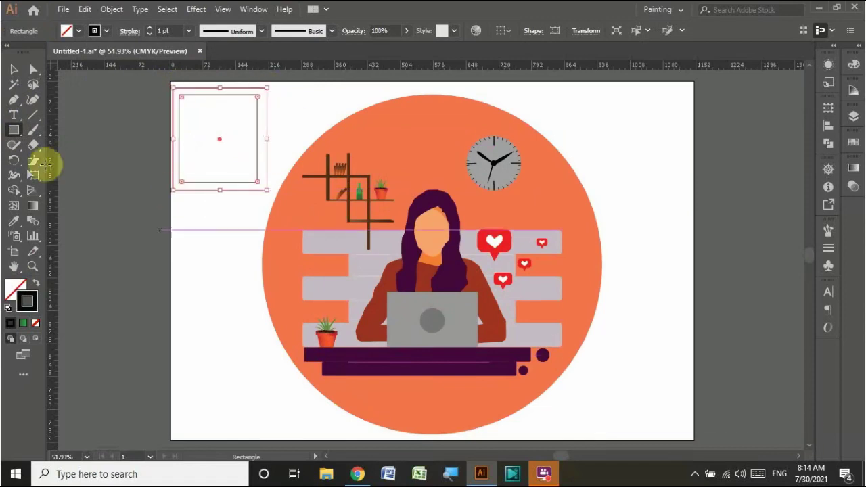
pyautogui.press('v')
pyautogui.click(853, 143)
pyautogui.click(804, 177)
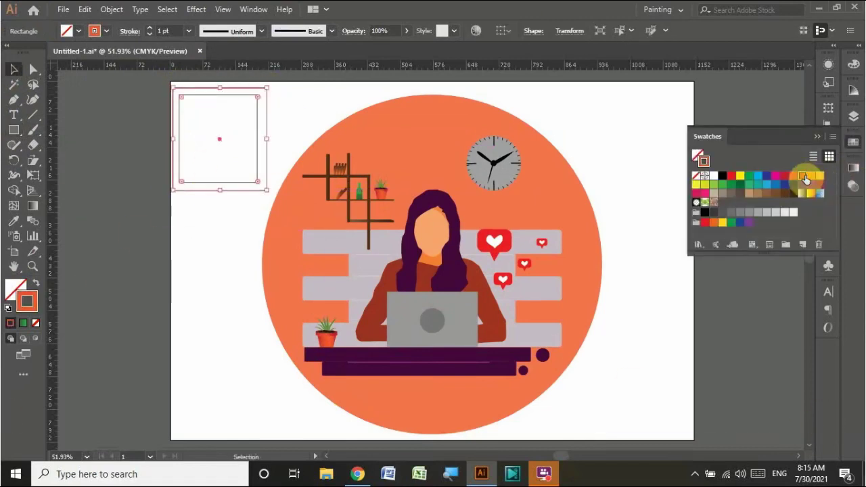
pyautogui.hotkey('shift', 'x')
# Add a smaller dark brown square inside the orange one and select both squares
pyautogui.rightClick(217, 124)
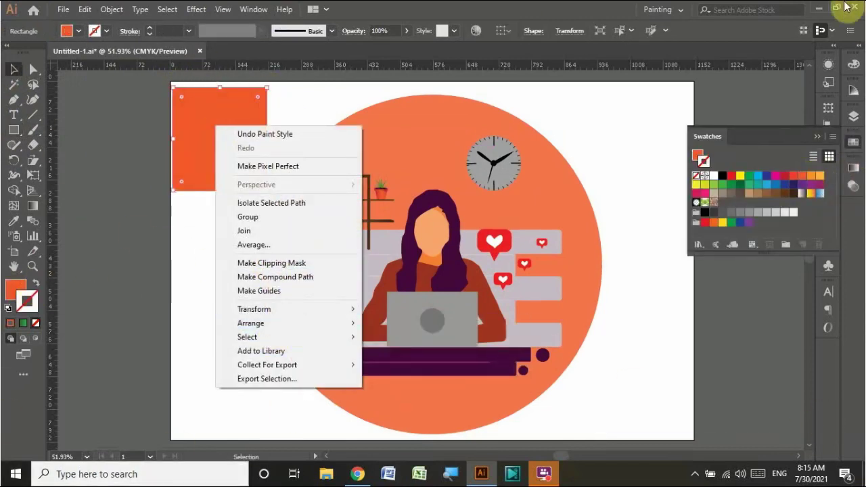
pyautogui.click(389, 325)
pyautogui.click(212, 183)
pyautogui.click(808, 199)
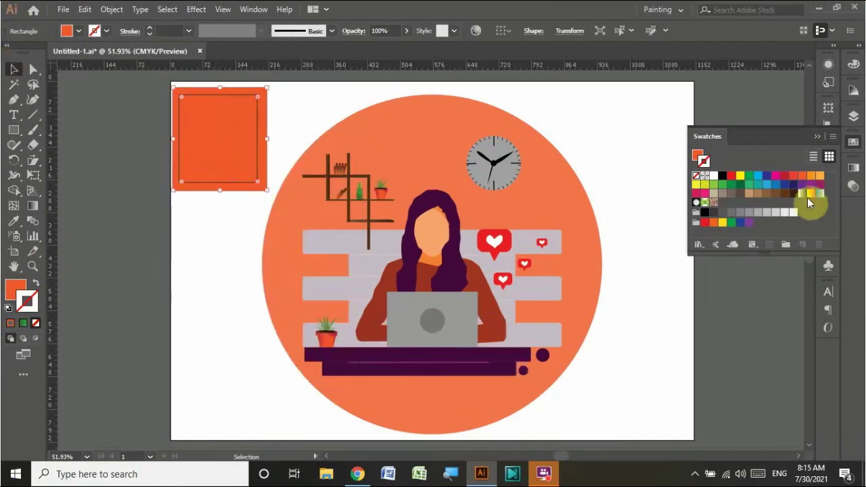
pyautogui.click(245, 174)
pyautogui.click(793, 194)
pyautogui.click(190, 250)
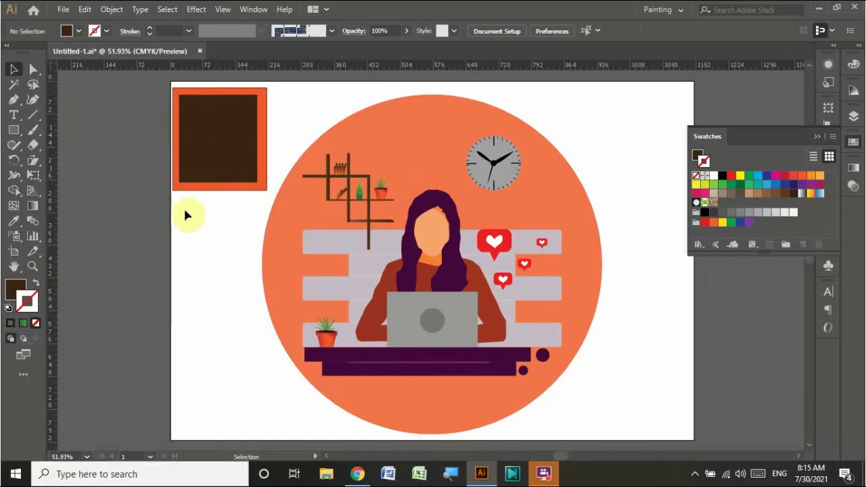
pyautogui.click(227, 189)
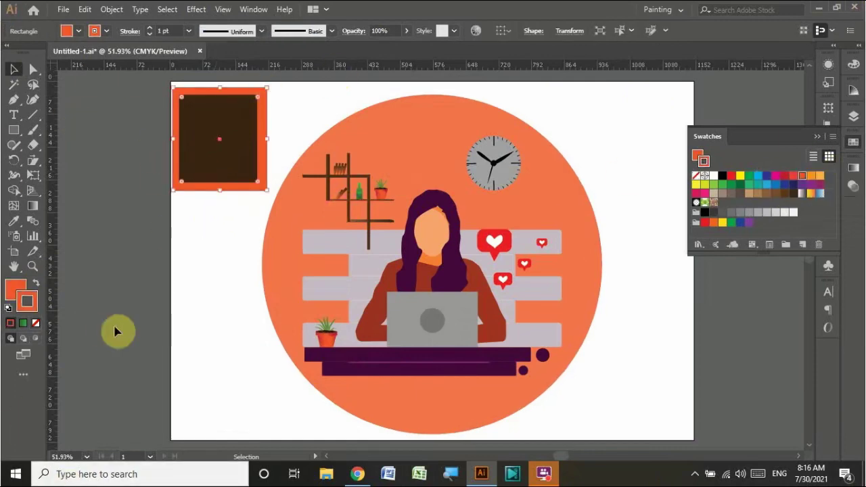
pyautogui.rightClick(229, 159)
# Group the two squares and apply the Impact font to the Ai text
pyautogui.click(304, 234)
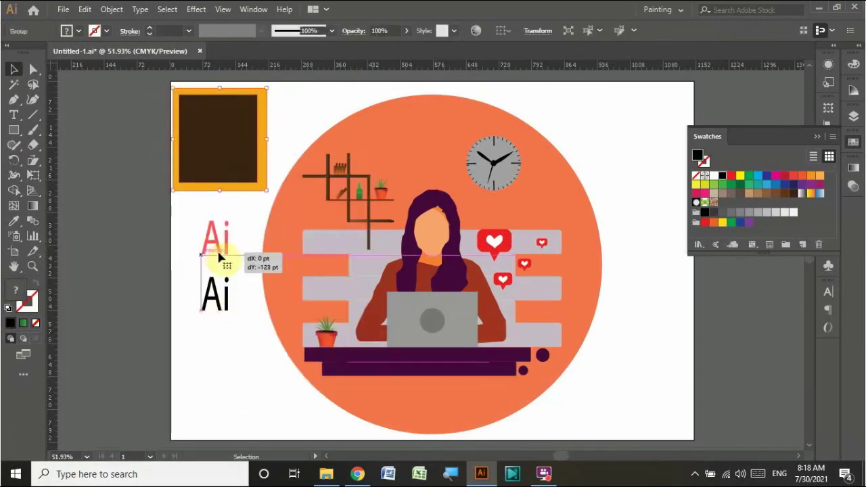
pyautogui.moveTo(218, 295); pyautogui.dragTo(221, 238)
pyautogui.click(504, 31)
pyautogui.scroll(-10, 547, 323)
pyautogui.scroll(-10, 588, 230)
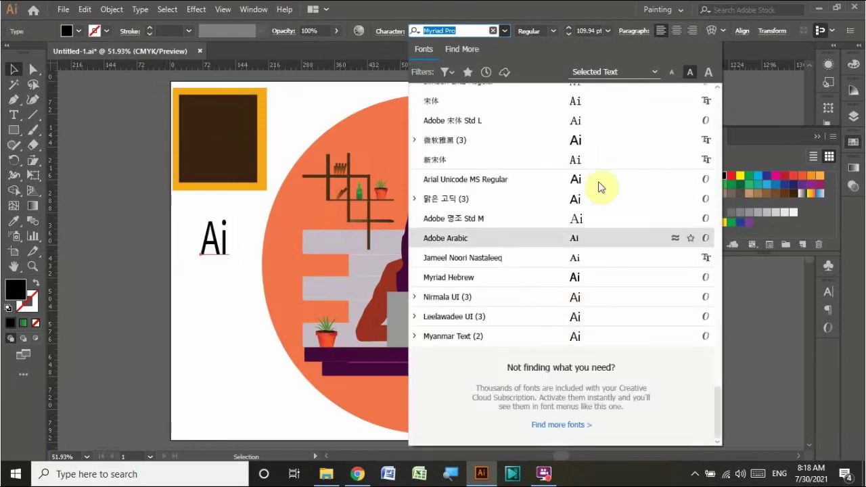
pyautogui.scroll(5, 595, 143)
pyautogui.scroll(5, 585, 156)
pyautogui.scroll(5, 579, 169)
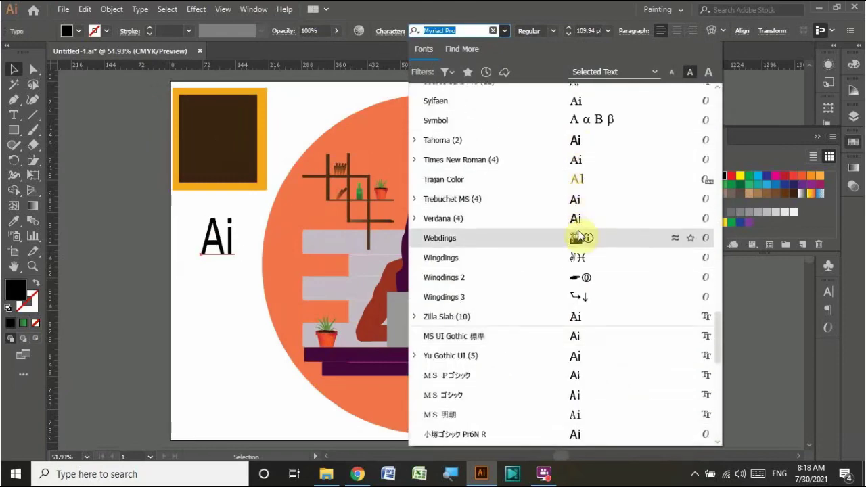
pyautogui.scroll(10, 575, 219)
pyautogui.scroll(5, 574, 169)
pyautogui.click(572, 118)
# Change the Ai text font to Myriad
pyautogui.moveTo(229, 241); pyautogui.dragTo(239, 263)
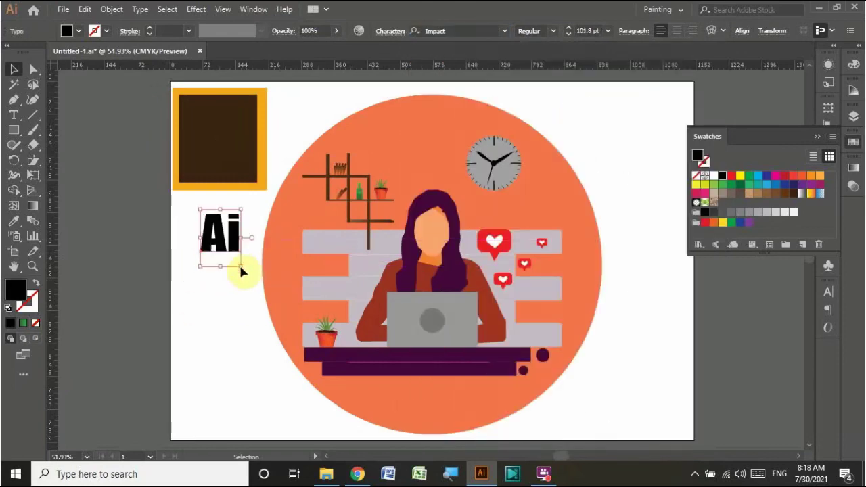
pyautogui.click(504, 31)
pyautogui.scroll(-3, 572, 230)
pyautogui.click(586, 100)
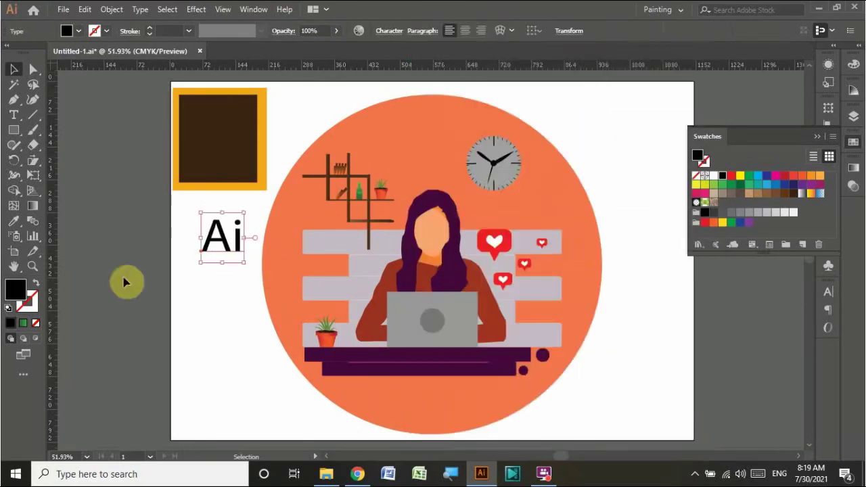
pyautogui.click(124, 282)
pyautogui.click(217, 237)
pyautogui.doubleClick(232, 213)
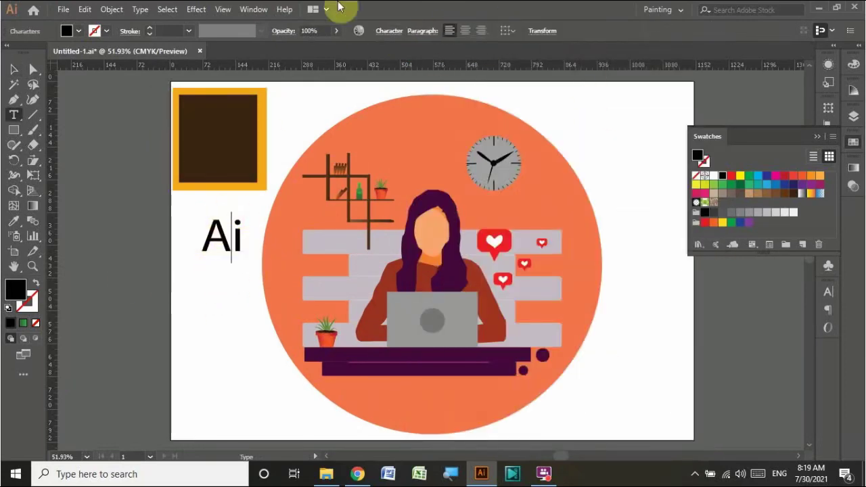
# Make the Ai letters orange, centre them in the brown square, and nudge the circle illustration right
pyautogui.click(12, 74)
pyautogui.press('i')
pyautogui.click(203, 184)
pyautogui.moveTo(224, 237); pyautogui.dragTo(223, 155)
pyautogui.click(424, 31)
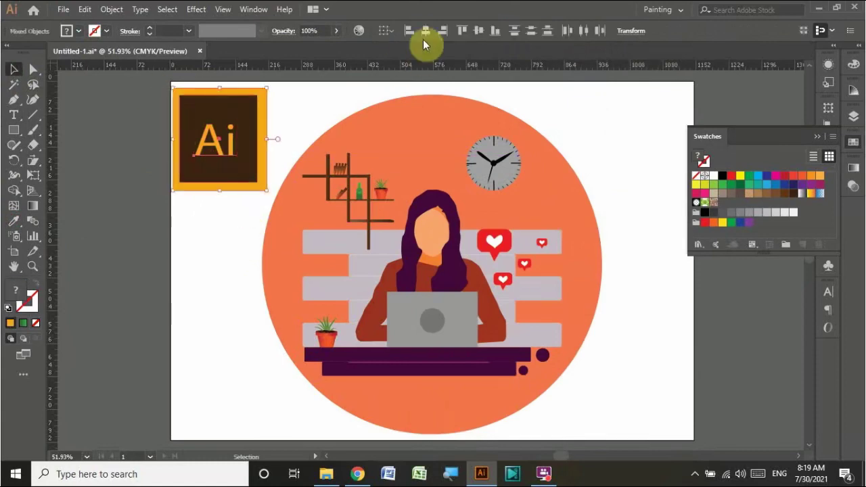
pyautogui.moveTo(264, 192); pyautogui.dragTo(268, 195)
pyautogui.click(426, 32)
pyautogui.click(217, 277)
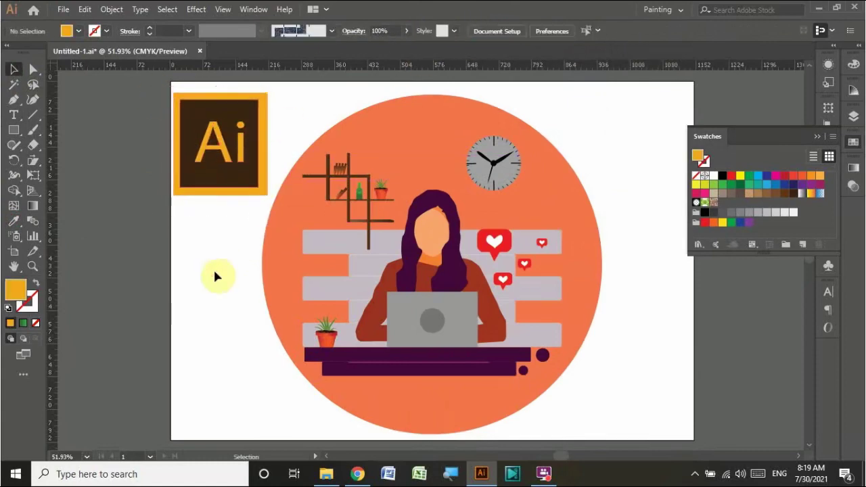
pyautogui.moveTo(483, 405); pyautogui.dragTo(505, 406)
pyautogui.click(95, 444)
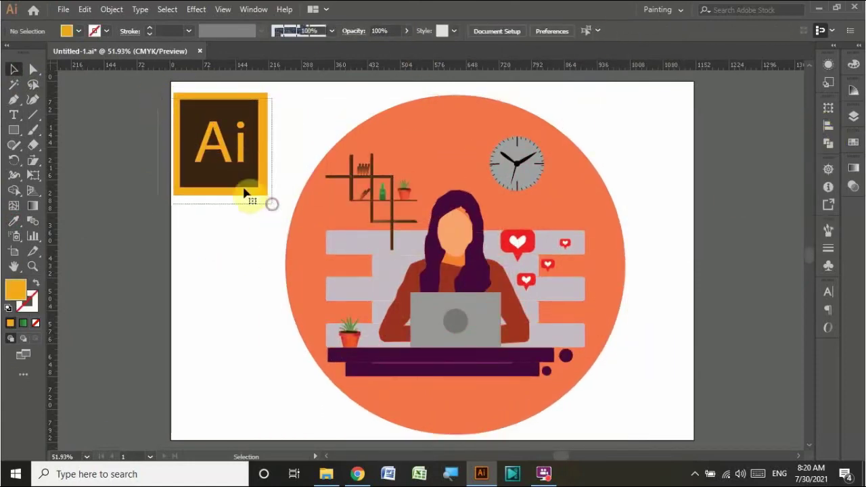
# Add a 'Desigen' text line below Flat and scale it up to heading size
pyautogui.click(133, 111)
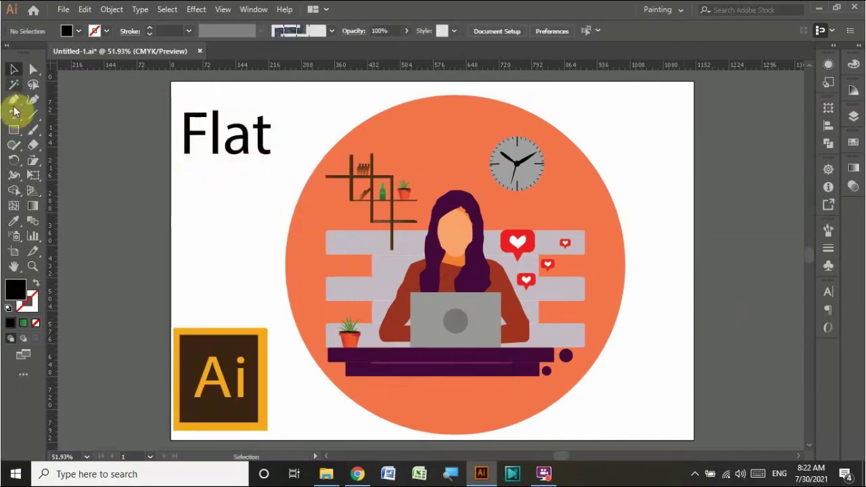
pyautogui.click(14, 115)
pyautogui.click(14, 69)
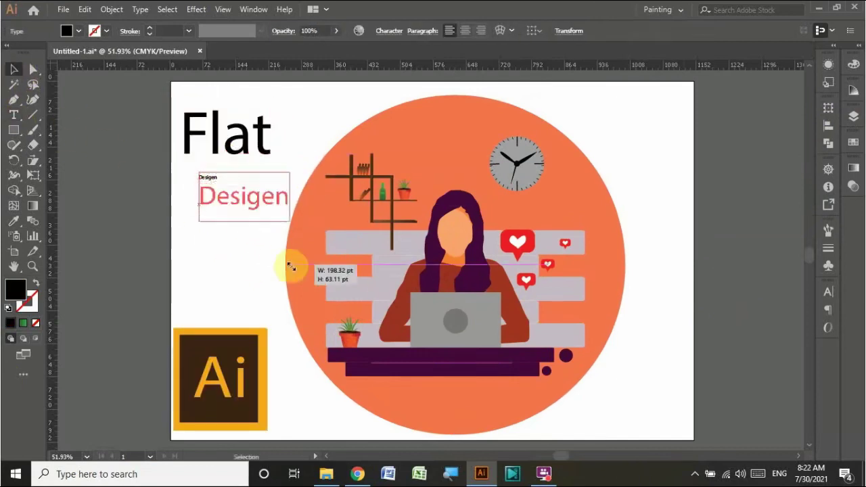
pyautogui.moveTo(217, 182); pyautogui.dragTo(274, 208)
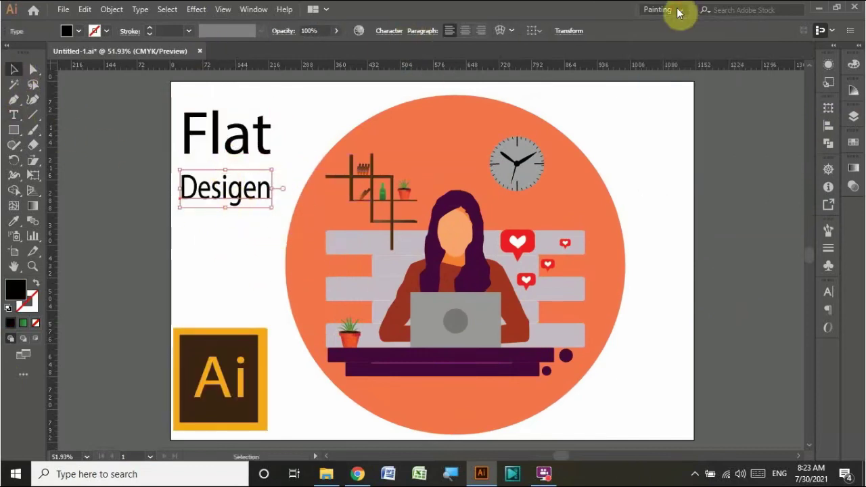
pyautogui.click(254, 9)
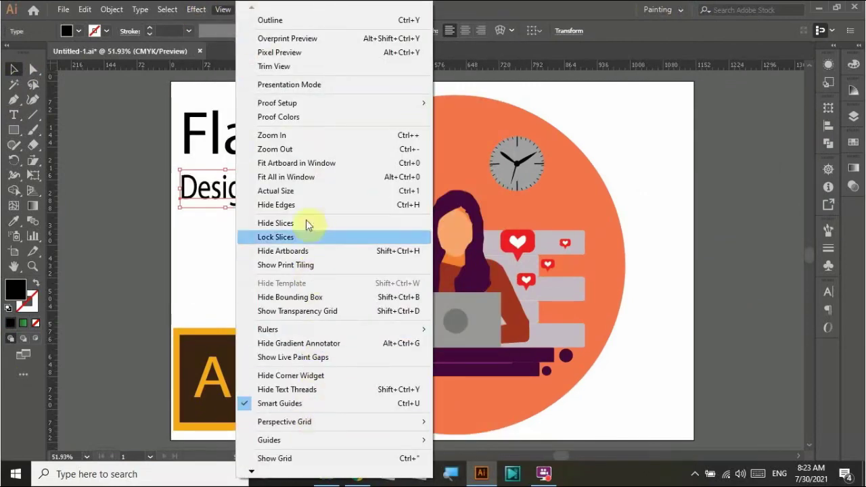
pyautogui.click(111, 9)
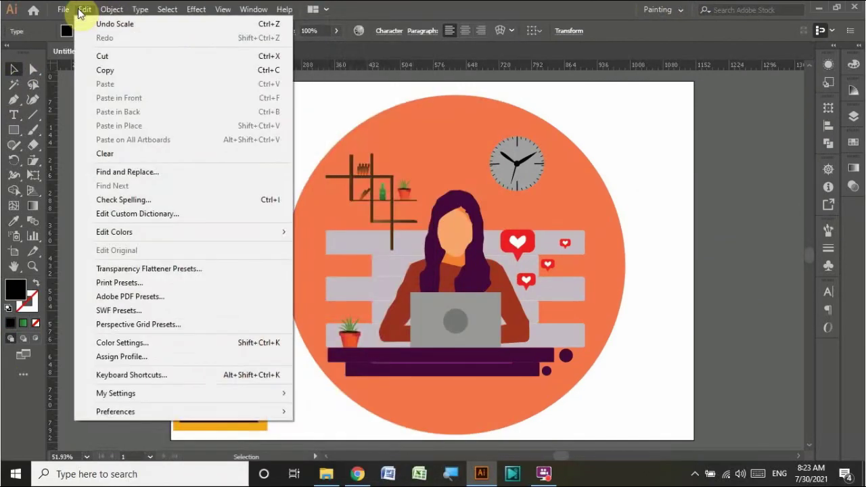
# Select the Desigen text and run a search for font settings
pyautogui.click(13, 115)
pyautogui.click(242, 189)
pyautogui.press('Escape')
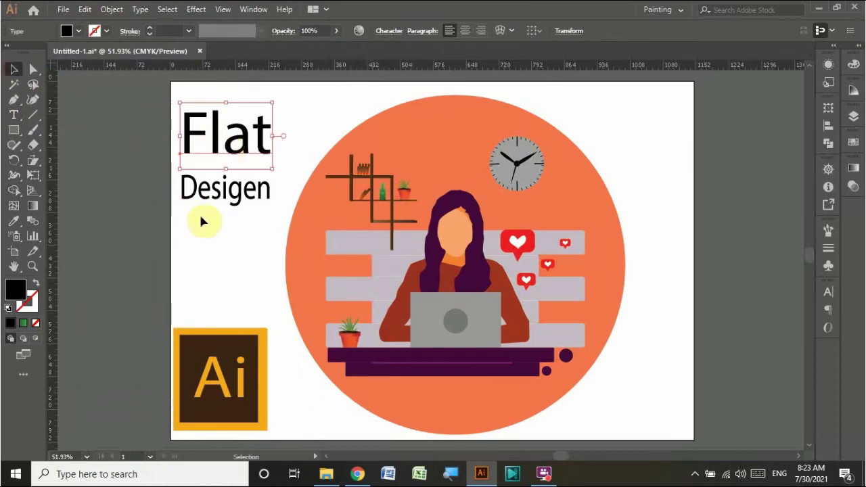
pyautogui.click(216, 193)
pyautogui.click(389, 31)
pyautogui.click(748, 10)
pyautogui.write('font')
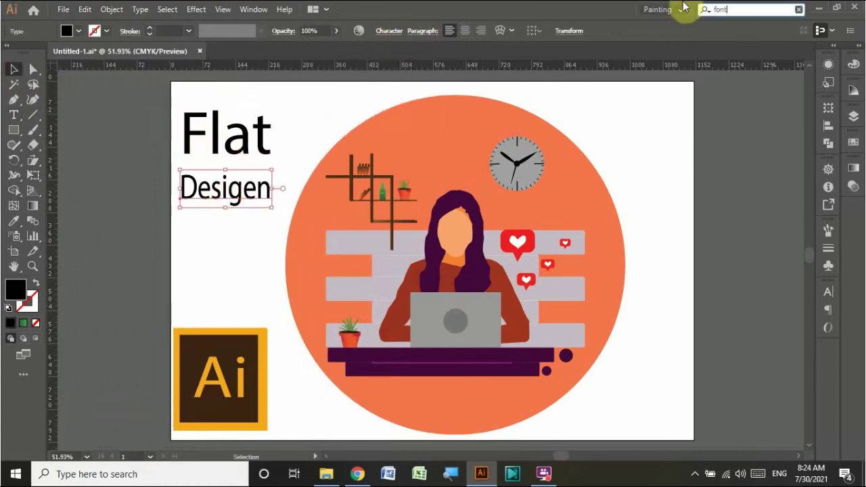
pyautogui.press('Return')
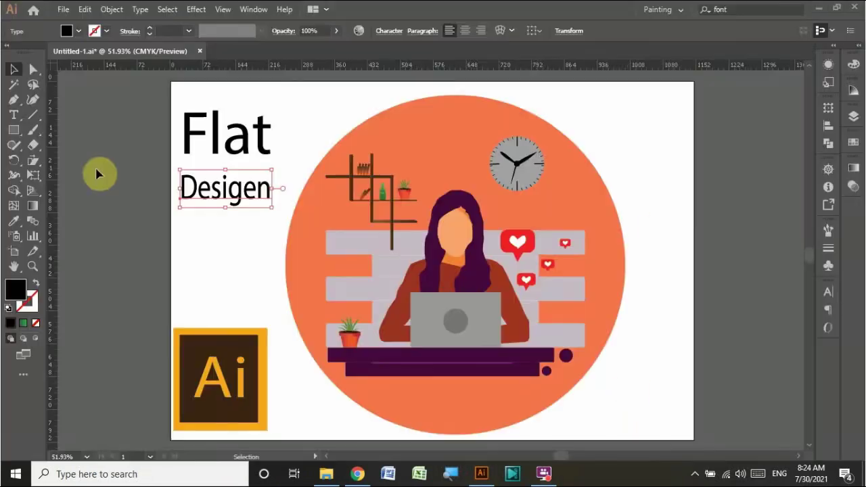
# Enlarge the 'Flat' title text
pyautogui.click(212, 165)
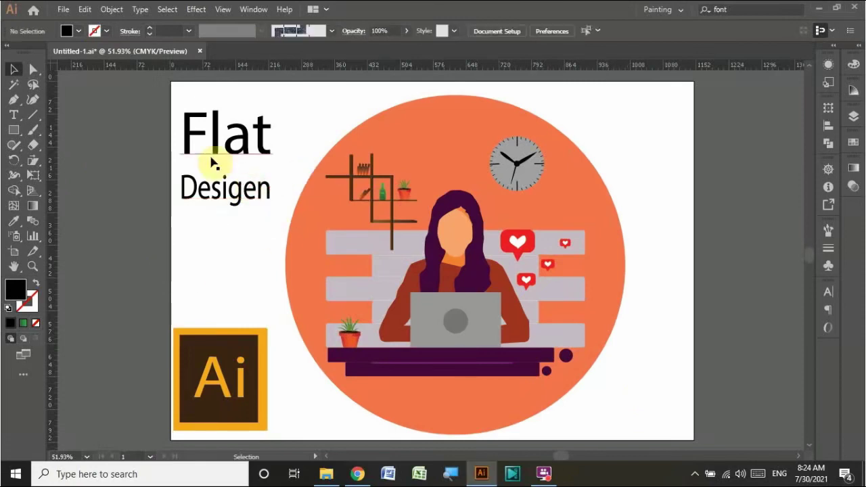
pyautogui.click(226, 132)
pyautogui.moveTo(272, 134); pyautogui.dragTo(290, 135)
pyautogui.rightClick(212, 121)
pyautogui.click(207, 246)
# Add an 'in Ilustrator' line below Desigen, scaled to match Desigen's size
pyautogui.press('t')
pyautogui.click(195, 222)
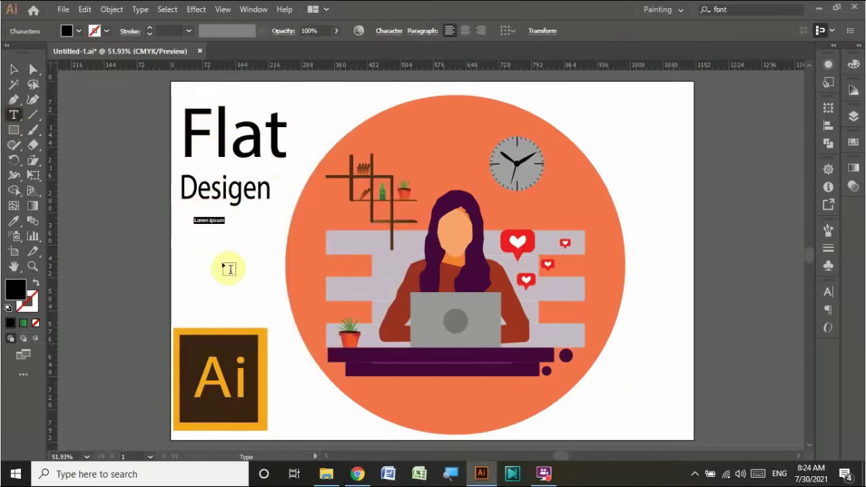
pyautogui.press('Escape')
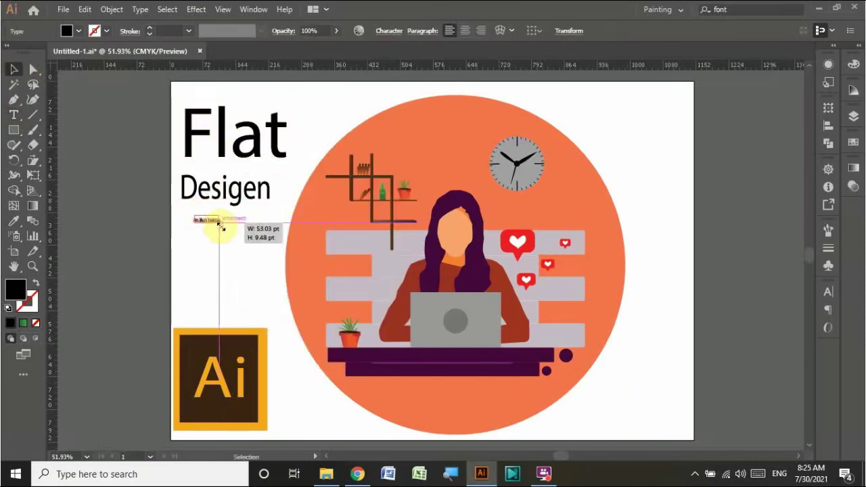
pyautogui.moveTo(193, 222); pyautogui.dragTo(304, 241)
pyautogui.click(304, 242)
# Stack Flat, Desigen and in Ilustrator into a tight three-line title block
pyautogui.moveTo(239, 231); pyautogui.dragTo(238, 257)
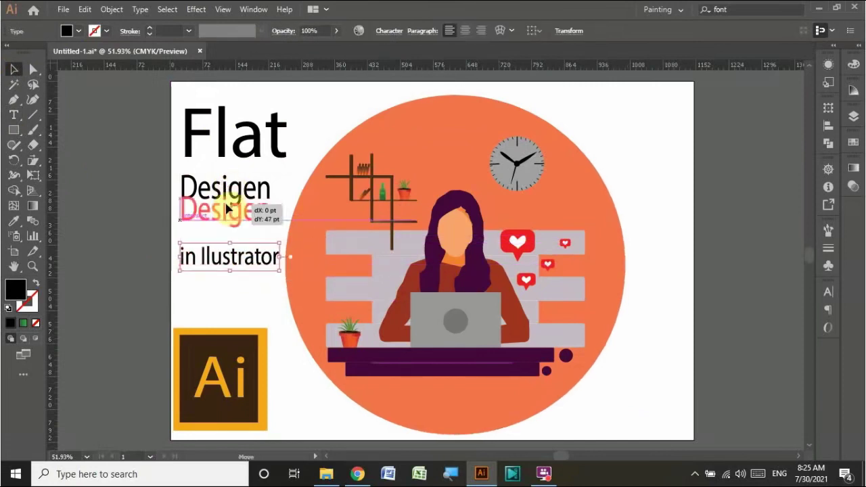
pyautogui.moveTo(224, 188); pyautogui.dragTo(224, 209)
pyautogui.moveTo(234, 132); pyautogui.dragTo(233, 149)
pyautogui.moveTo(216, 258); pyautogui.dragTo(216, 247)
pyautogui.moveTo(223, 210); pyautogui.dragTo(223, 219)
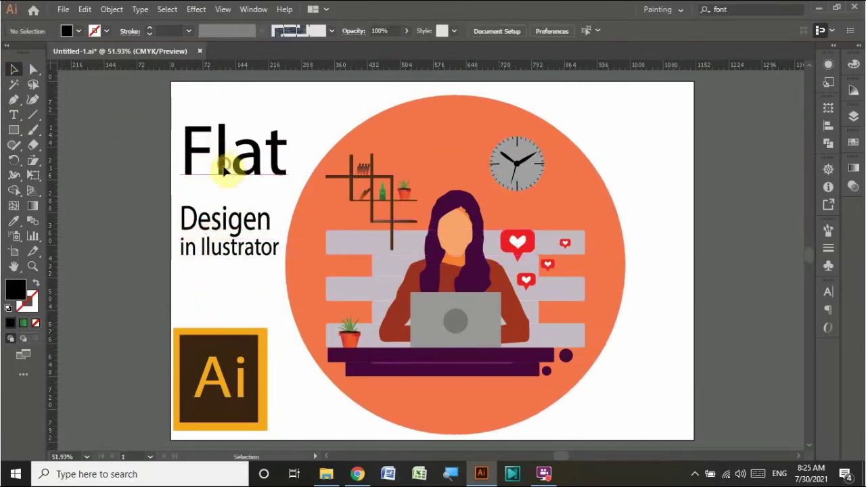
pyautogui.moveTo(228, 164); pyautogui.dragTo(224, 184)
pyautogui.click(150, 406)
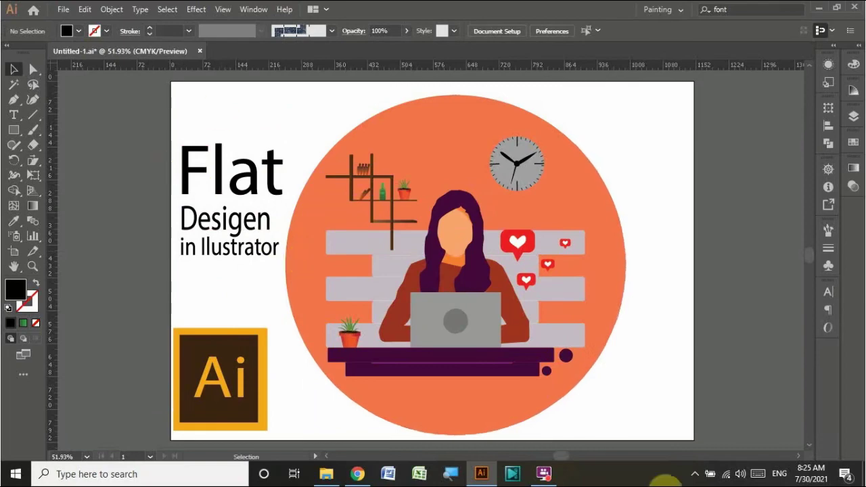
pyautogui.rightClick(617, 482)
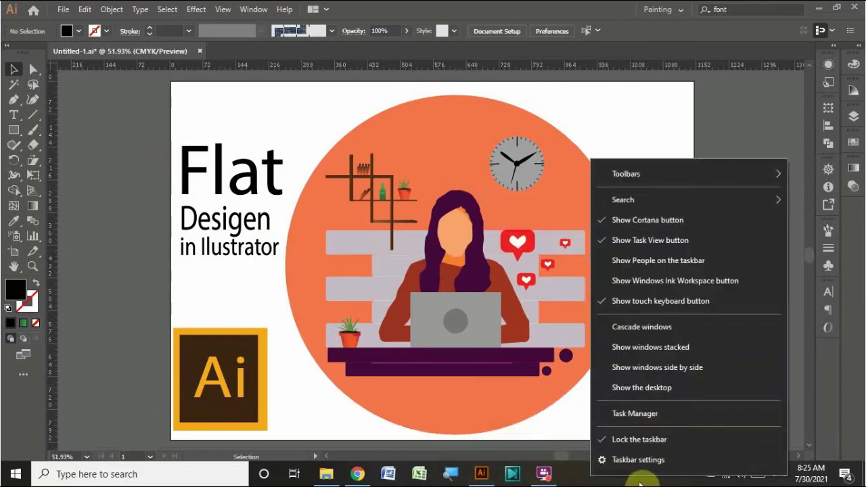
# Select all artwork and move it about 57 pt right, then deselect
pyautogui.hotkey('ctrl', 'a')
pyautogui.moveTo(452, 333); pyautogui.dragTo(483, 333)
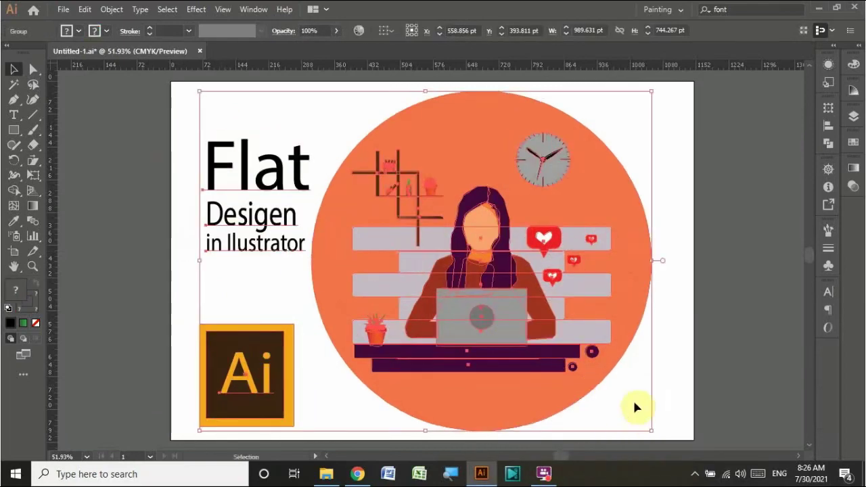
pyautogui.click(680, 400)
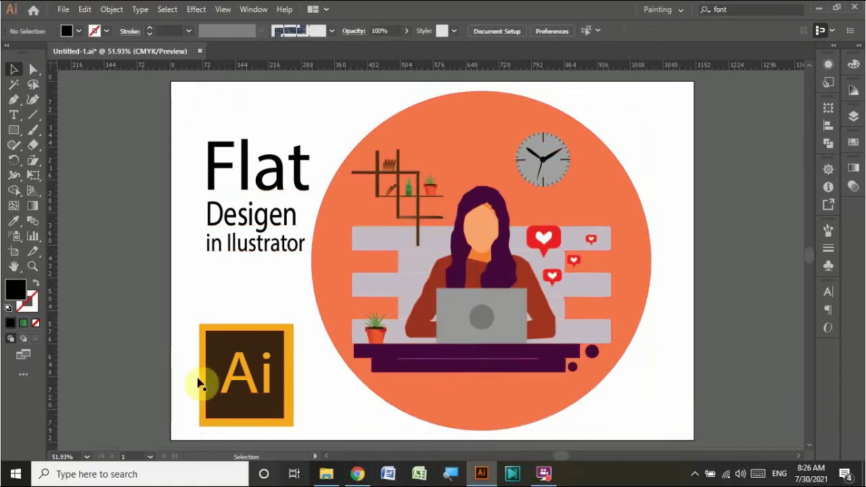